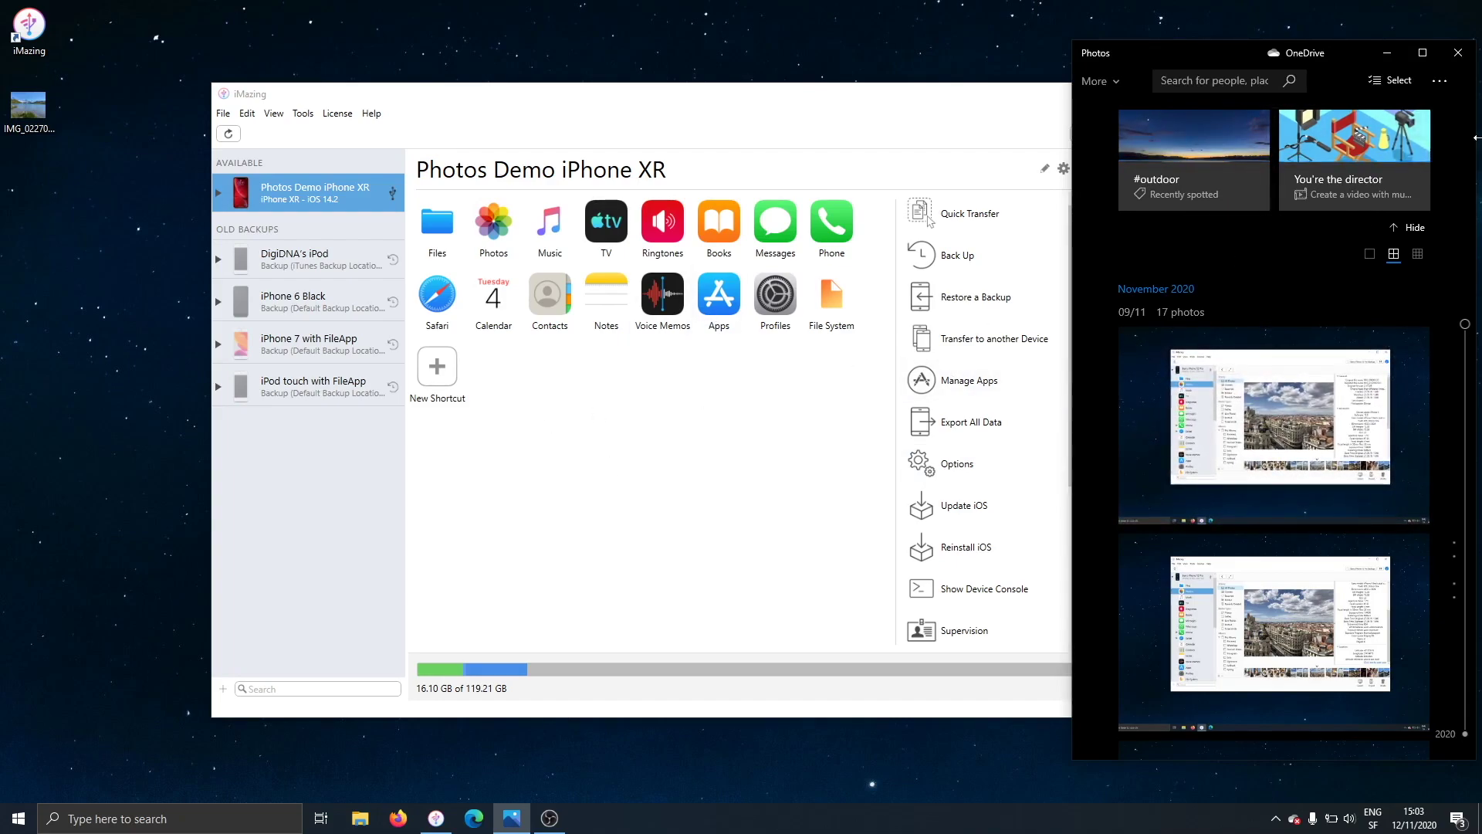
- Start a Windows Photos import from a USB device via the See more menu
click(1440, 81)
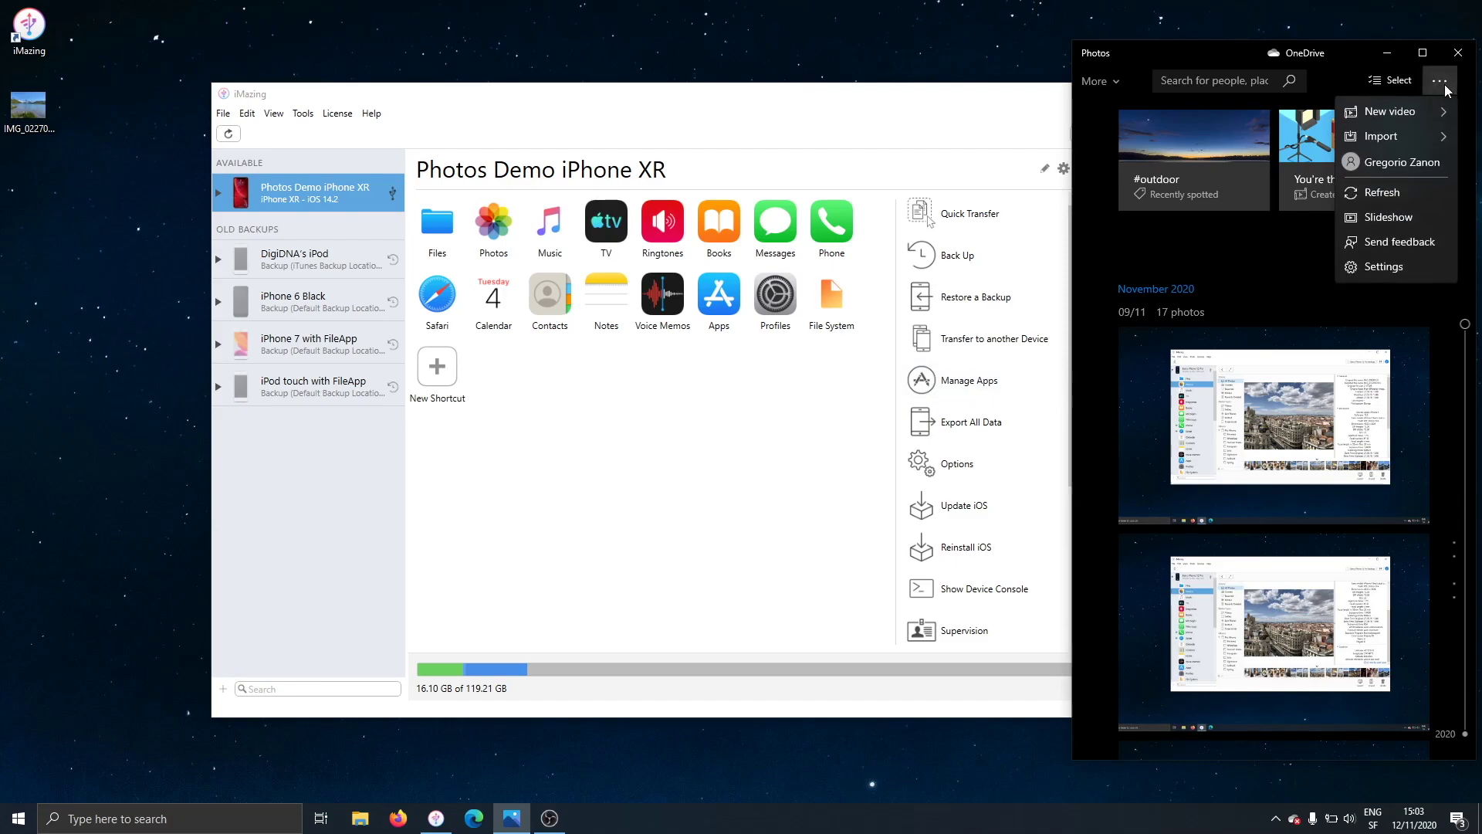
mouse_move(1404, 136)
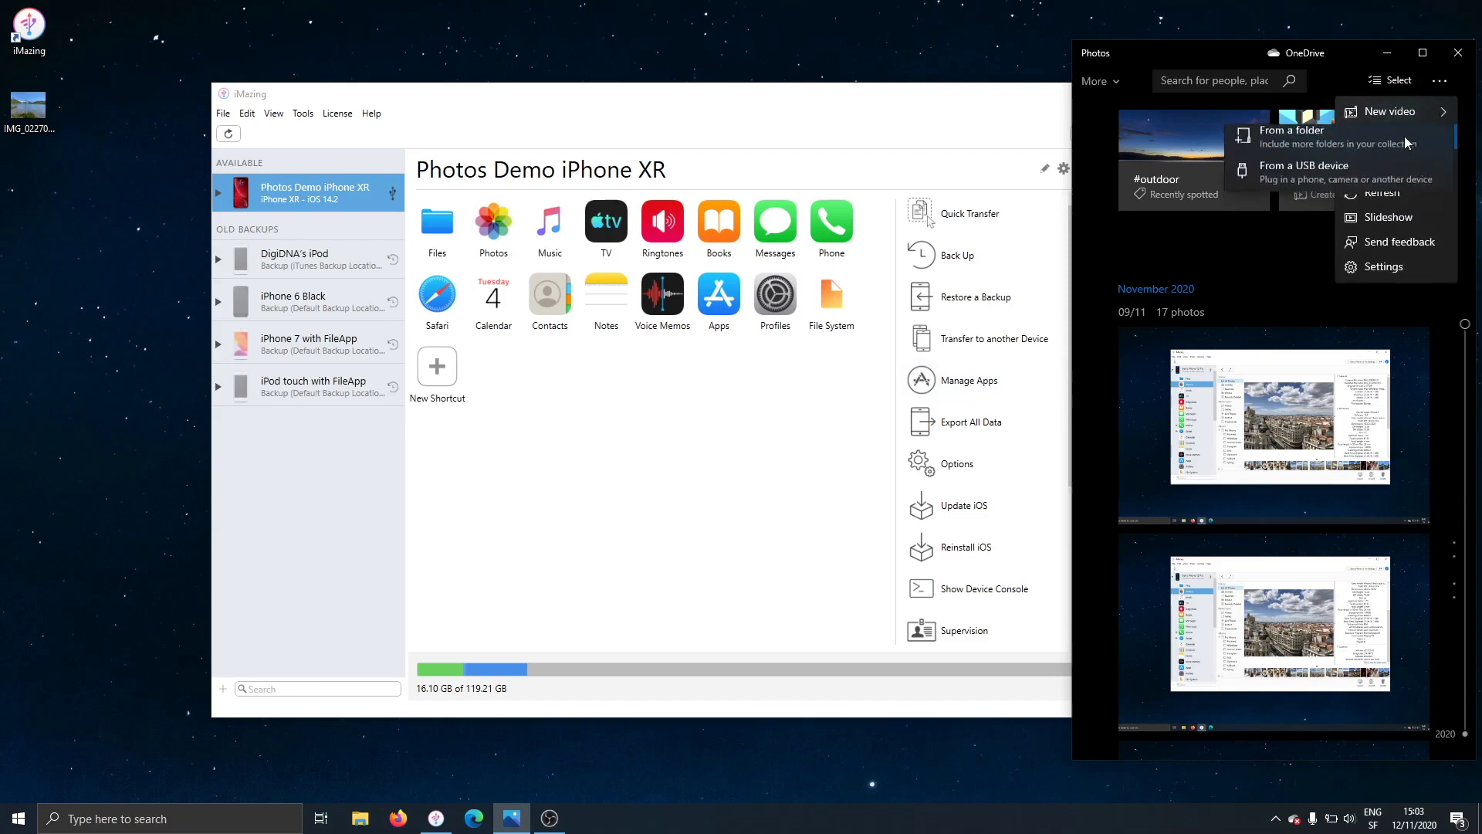
click(1314, 183)
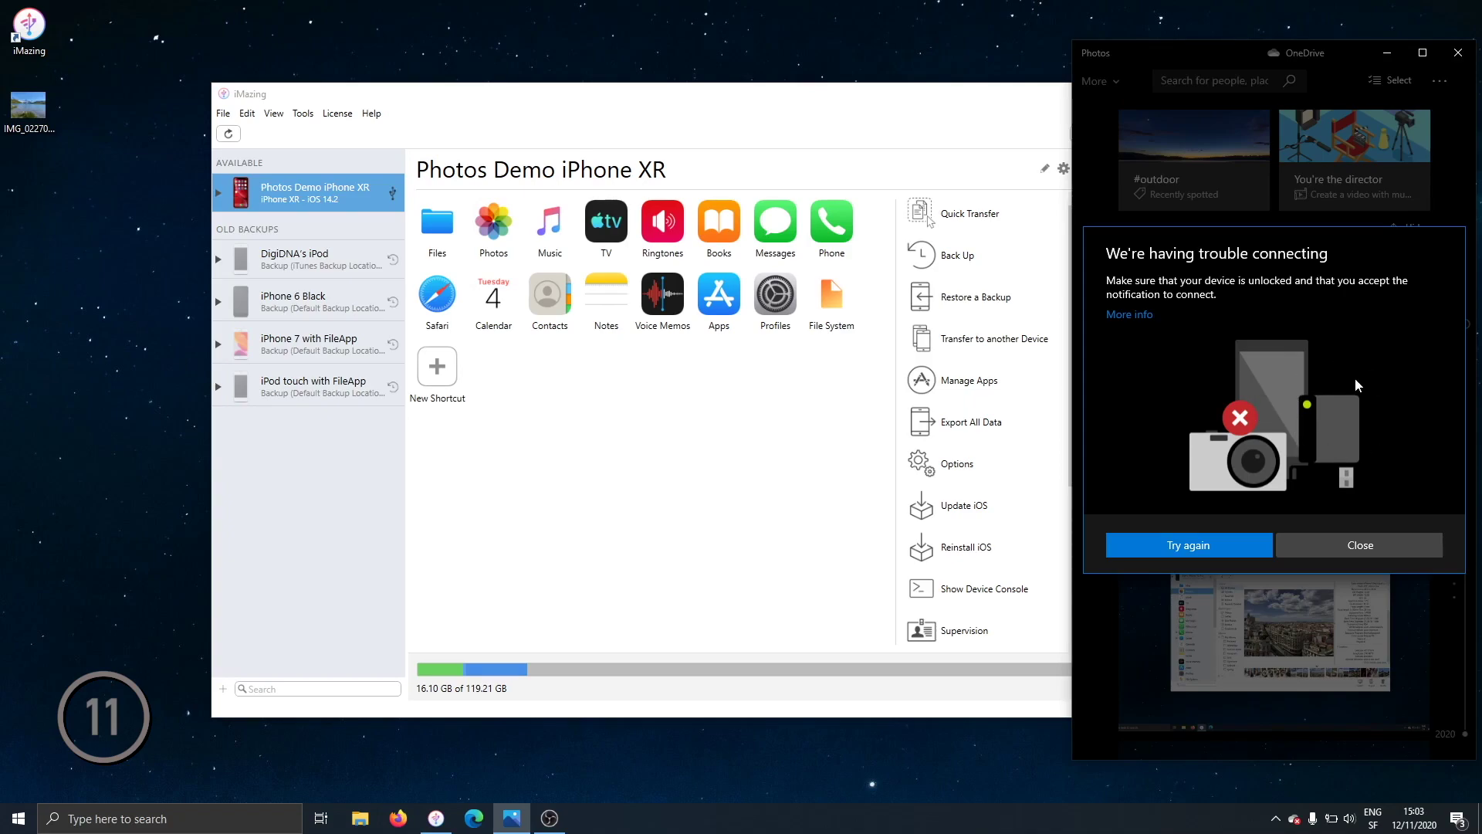
- Retry the phone connection so Windows Photos finds the 1481 importable items
click(1180, 554)
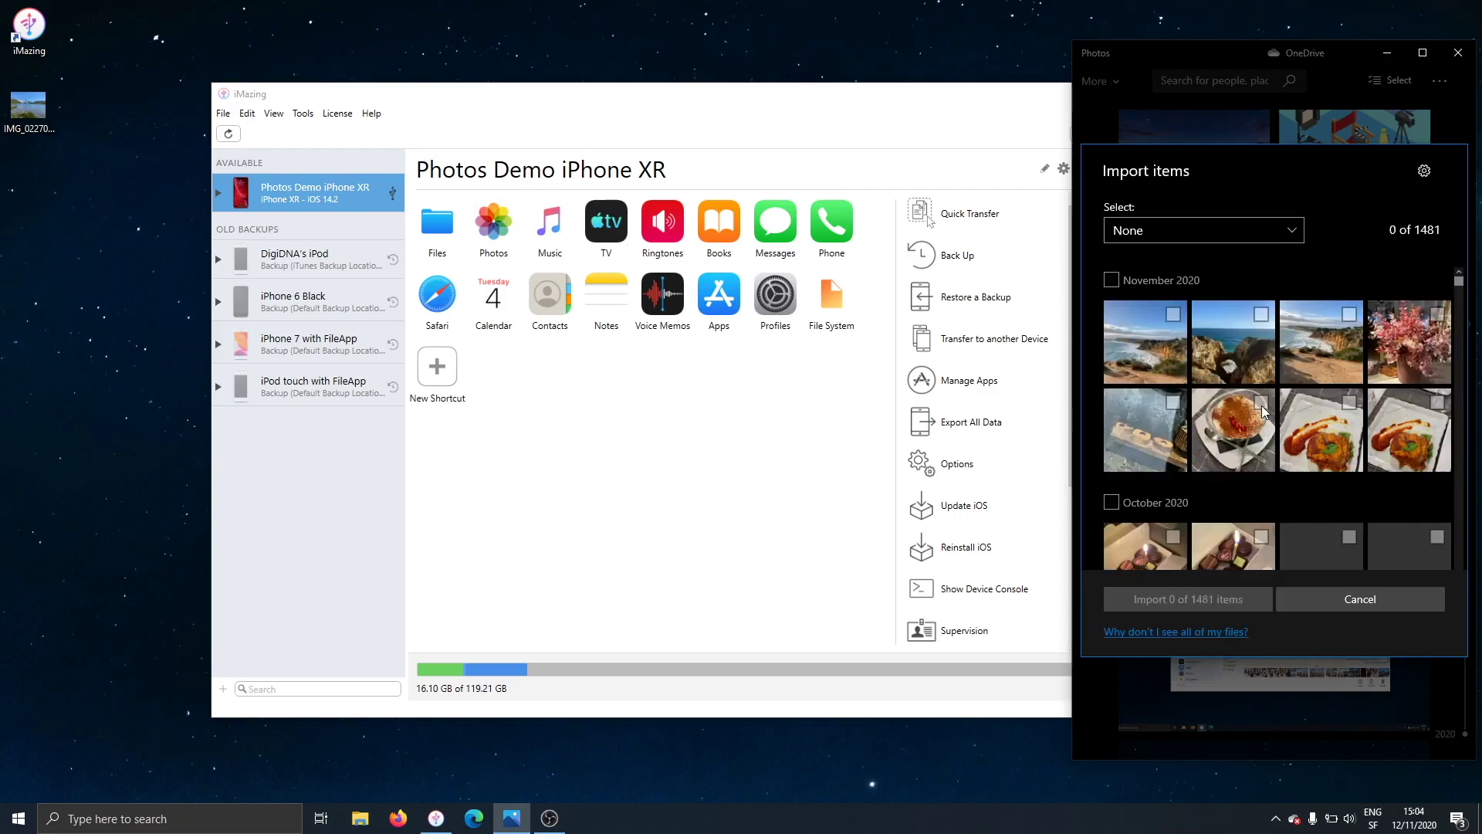
- Mark one video for import, briefly ticking the river video and then unmarking it
scroll(1261, 406, down, 5)
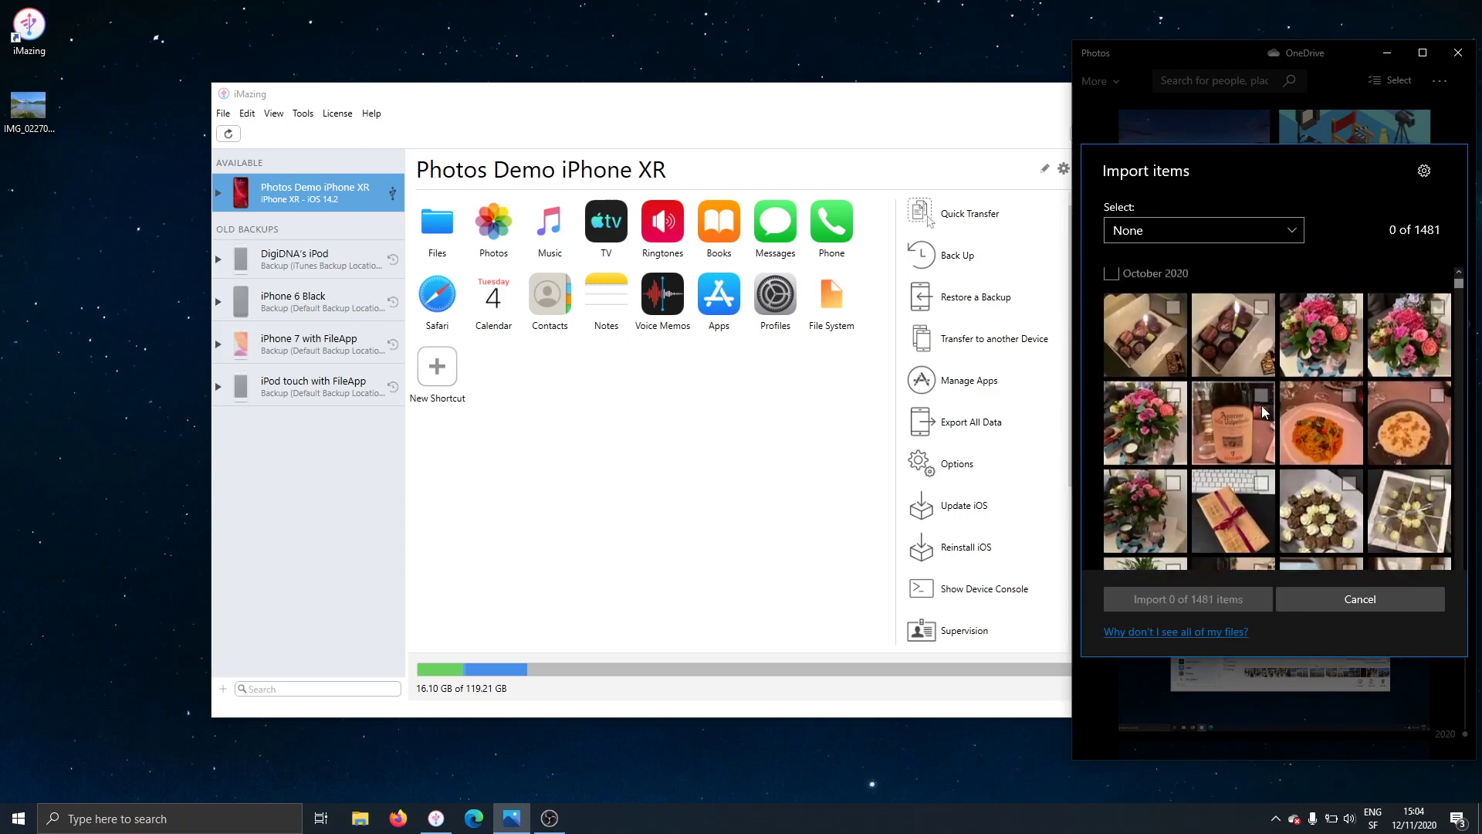
scroll(1261, 405, down, 3)
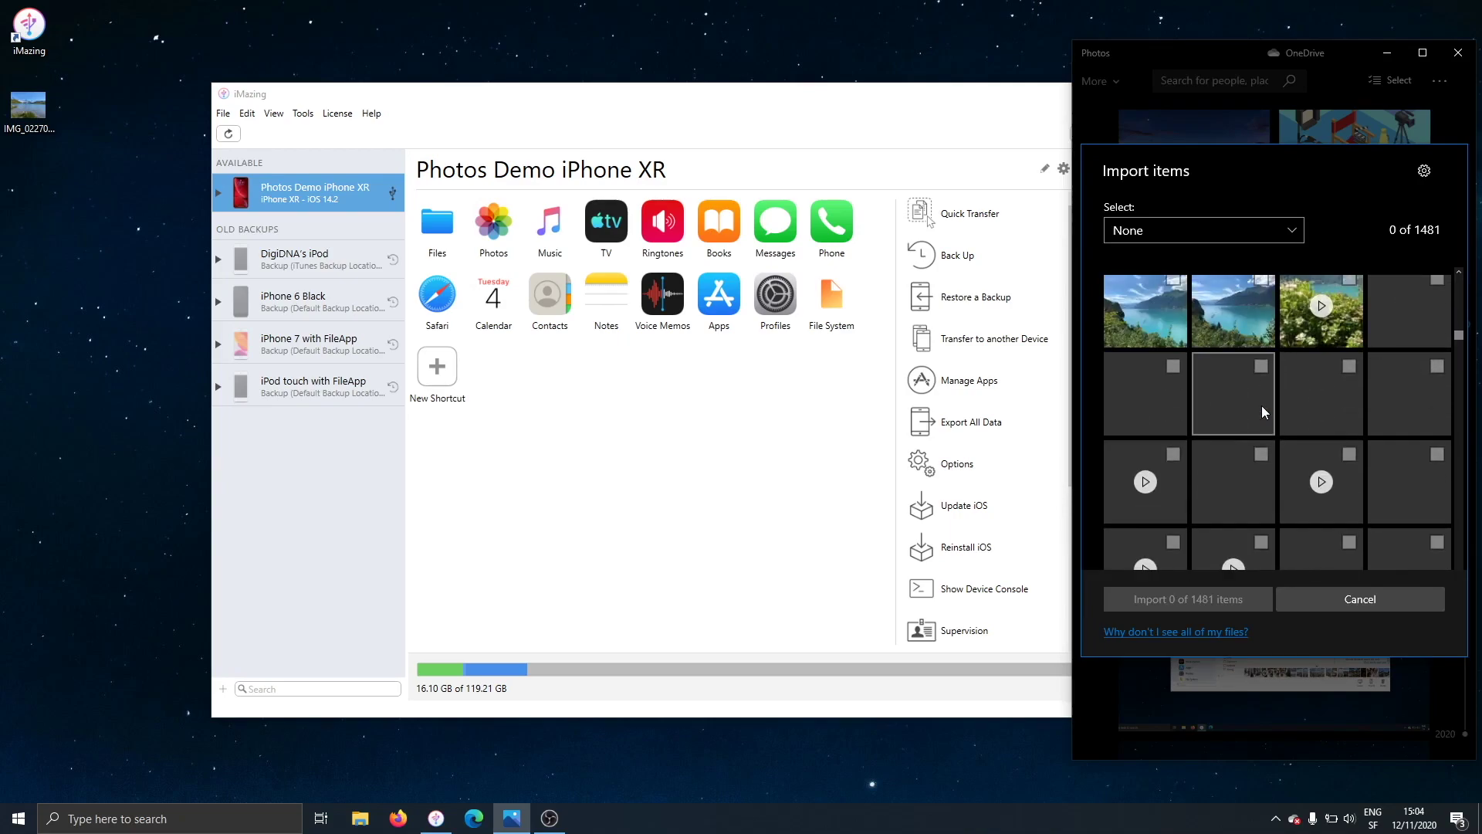
scroll(1290, 383, down, 5)
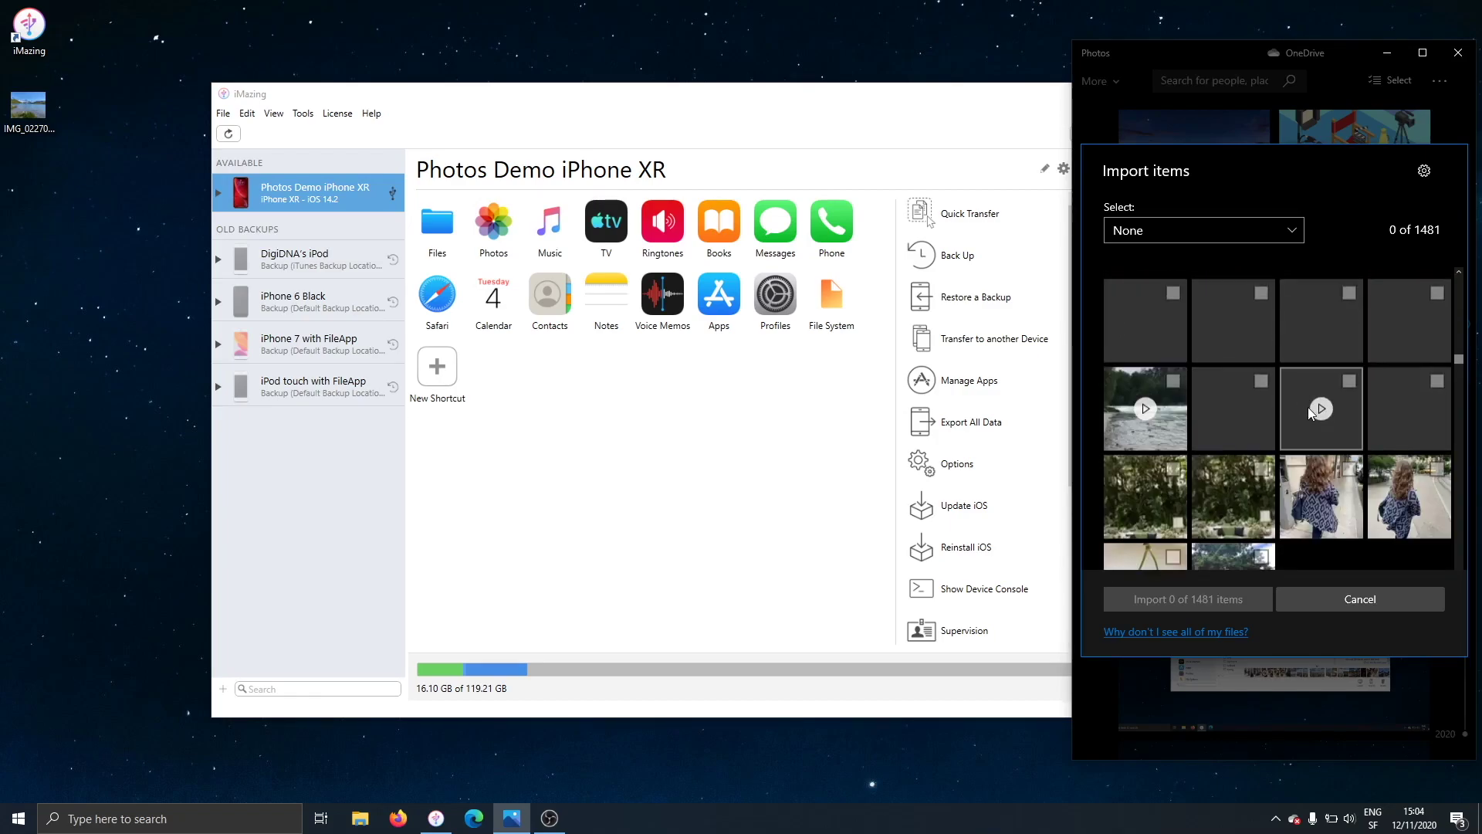
click(1308, 406)
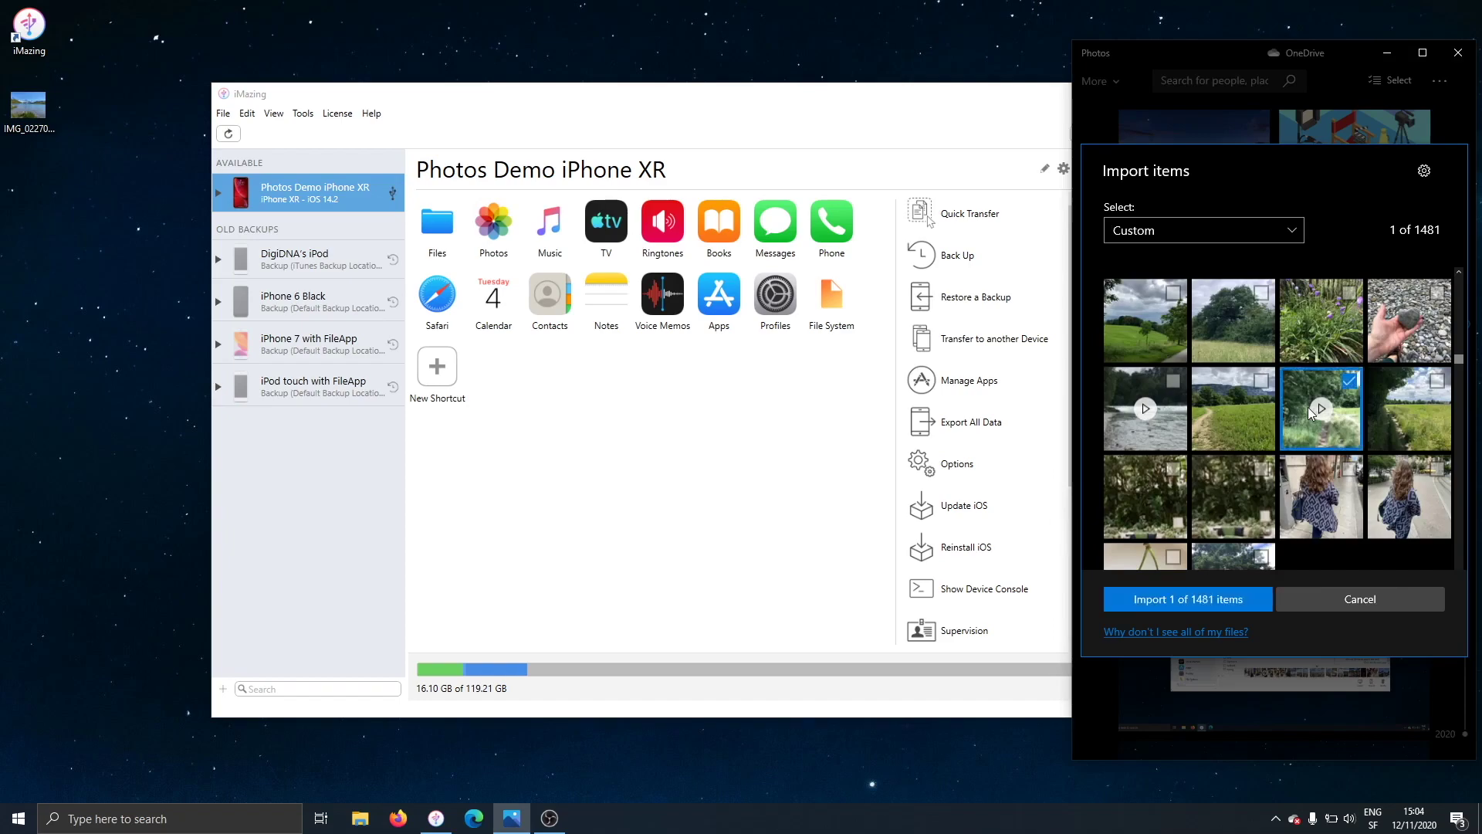
click(1145, 395)
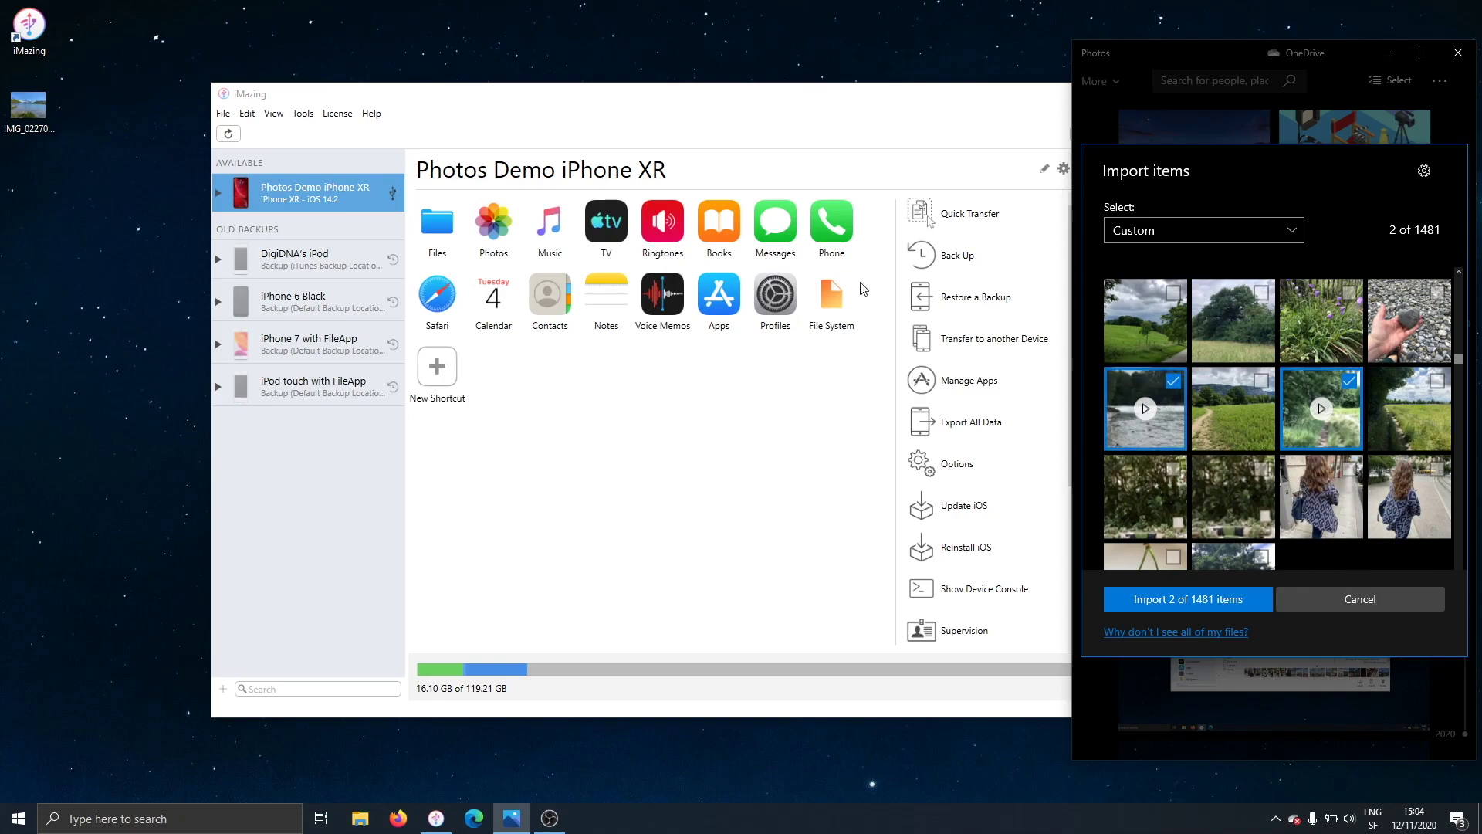
key(space)
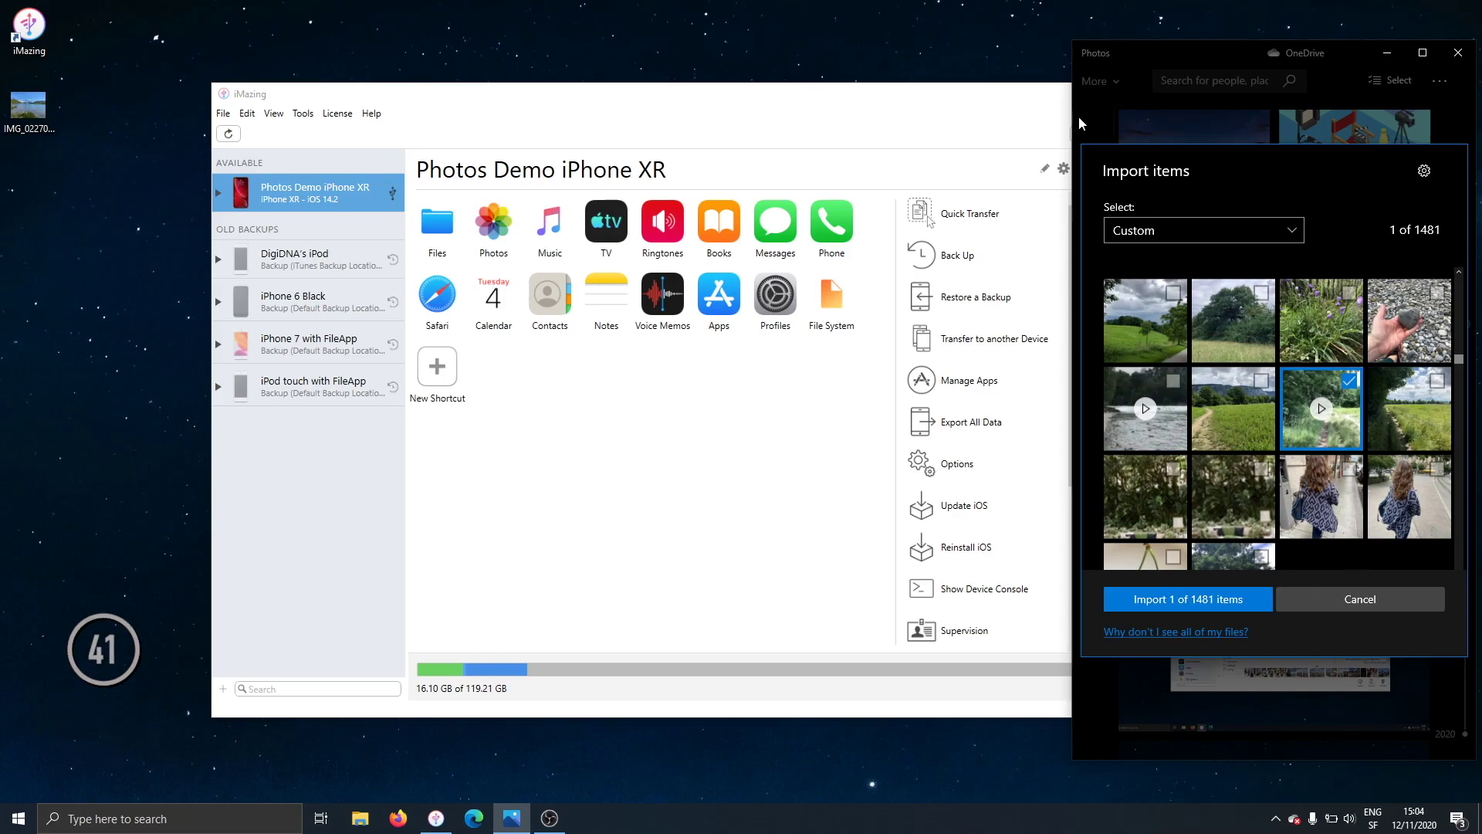
- Open the iPhone's 1767-item photo library in iMazing and close Windows Photos
click(782, 99)
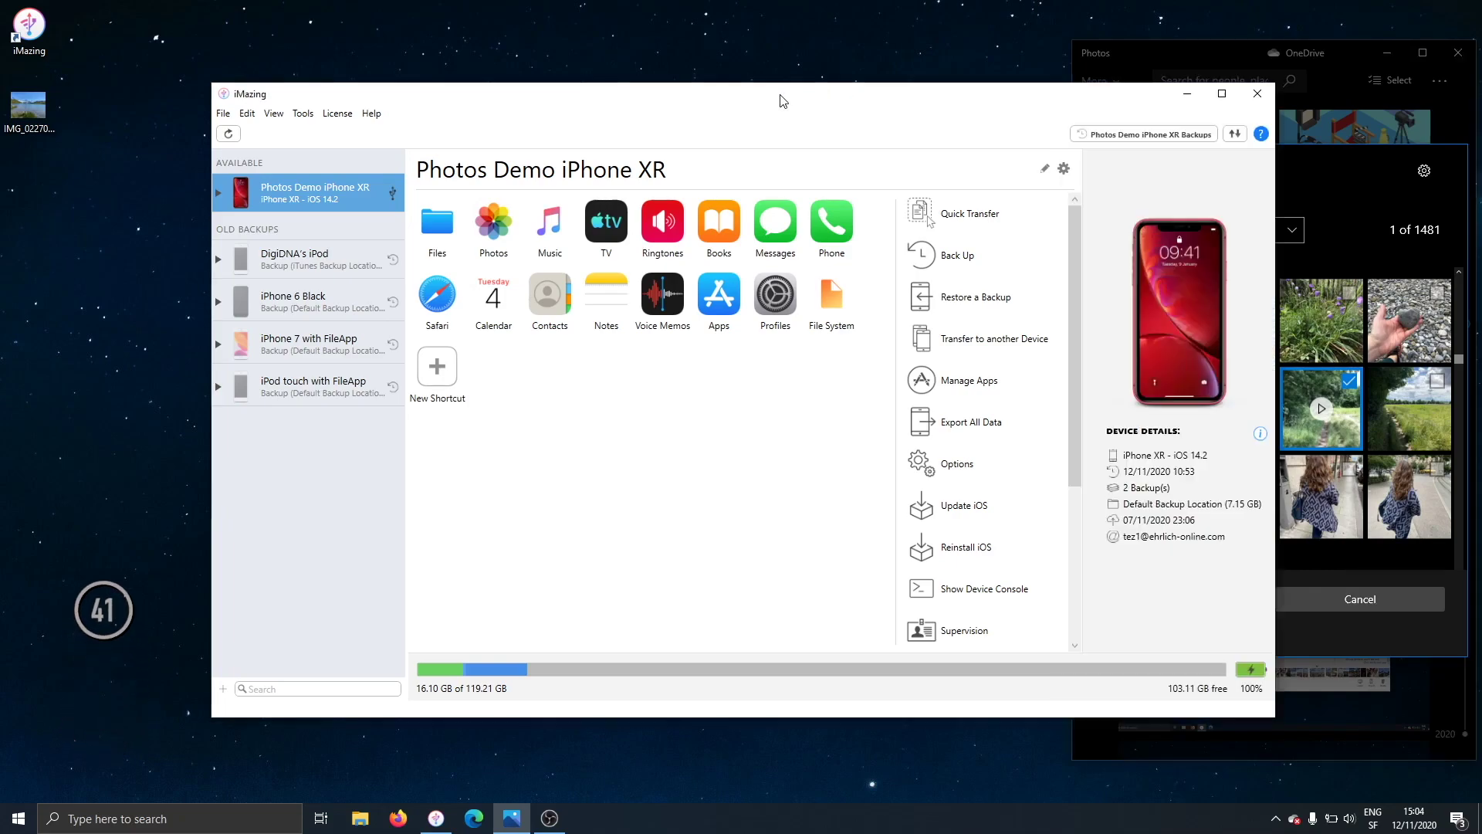
click(480, 229)
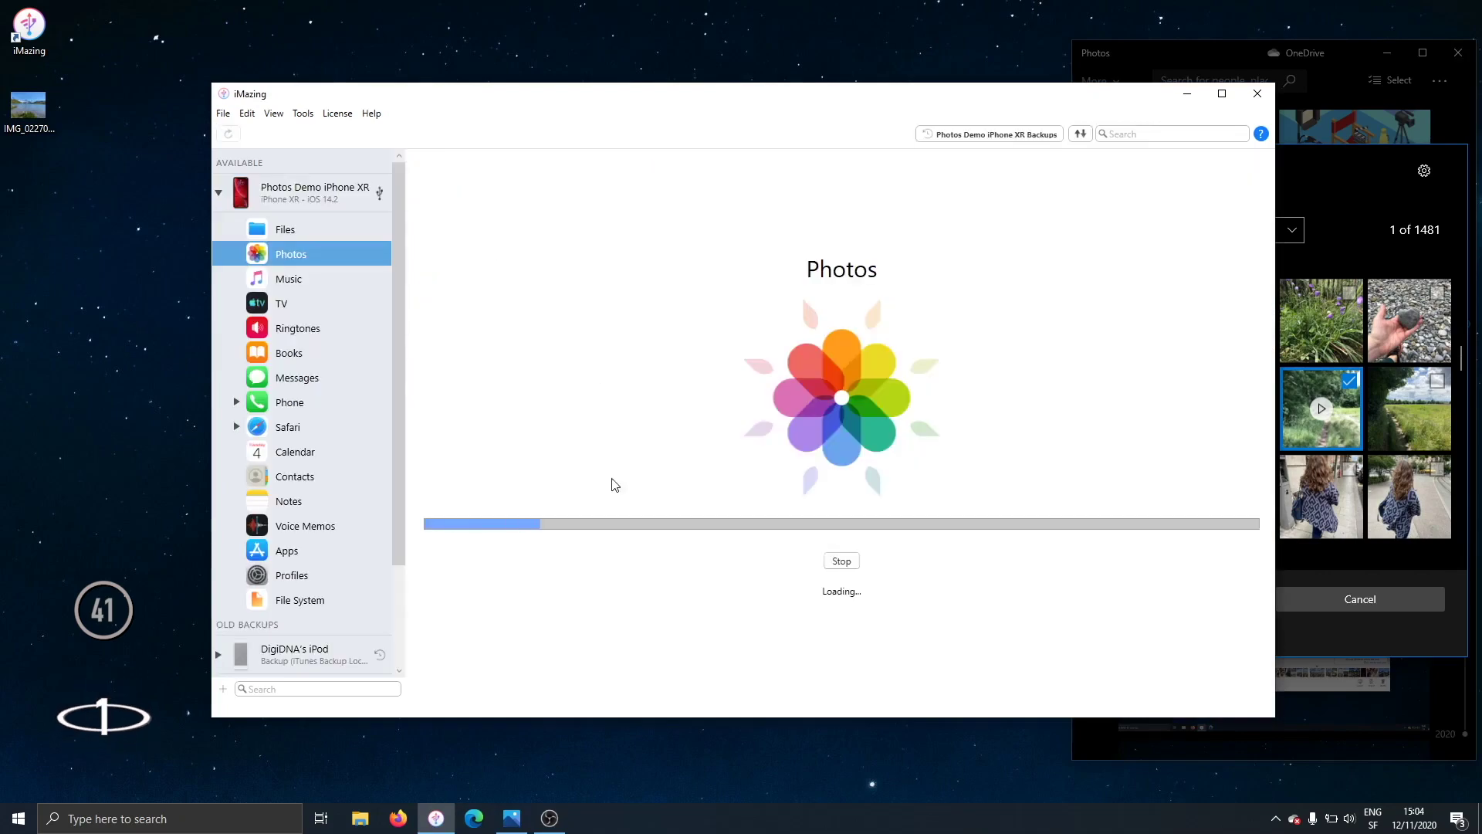
click(1360, 159)
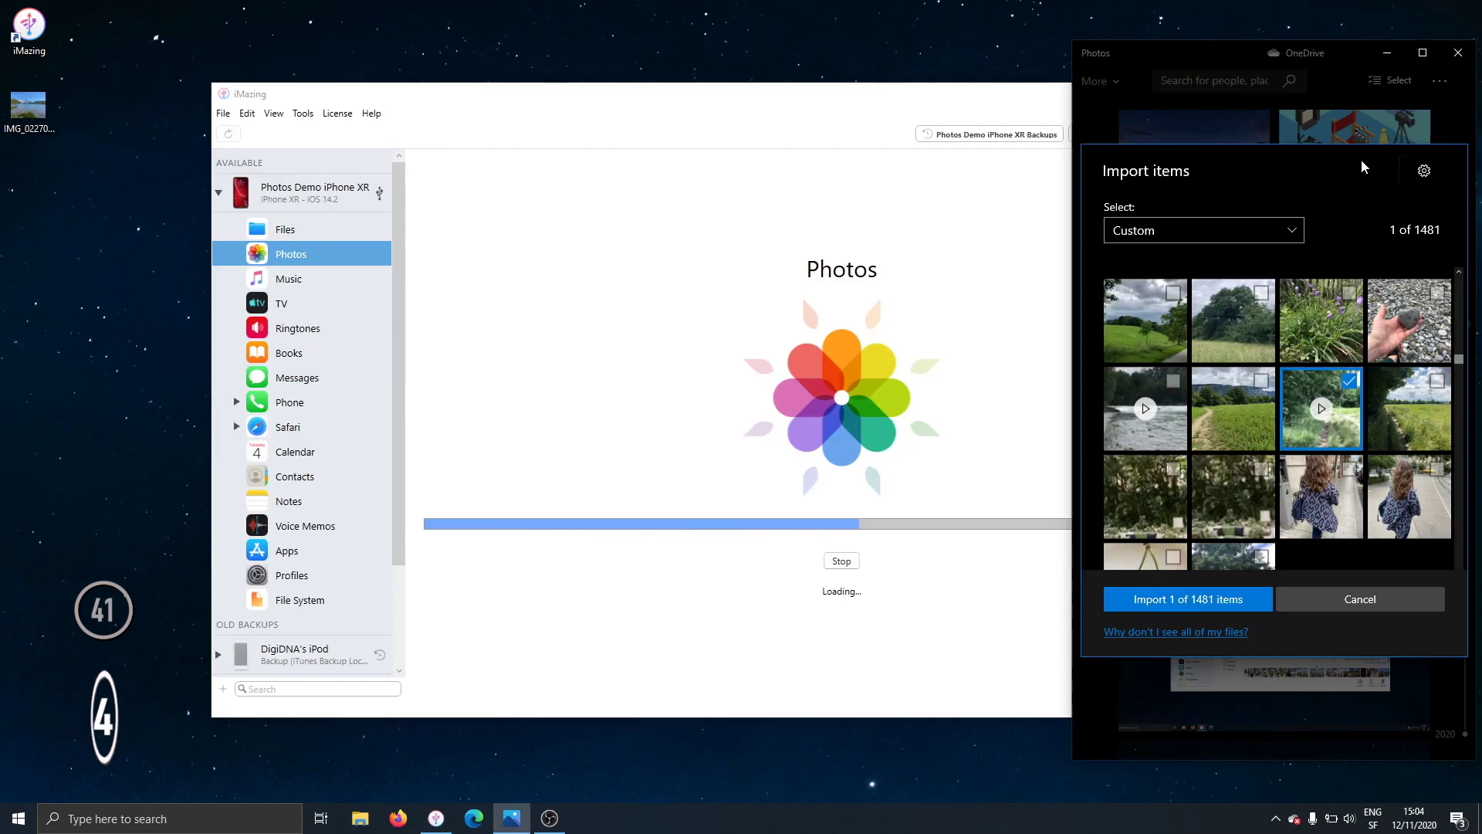
click(1472, 59)
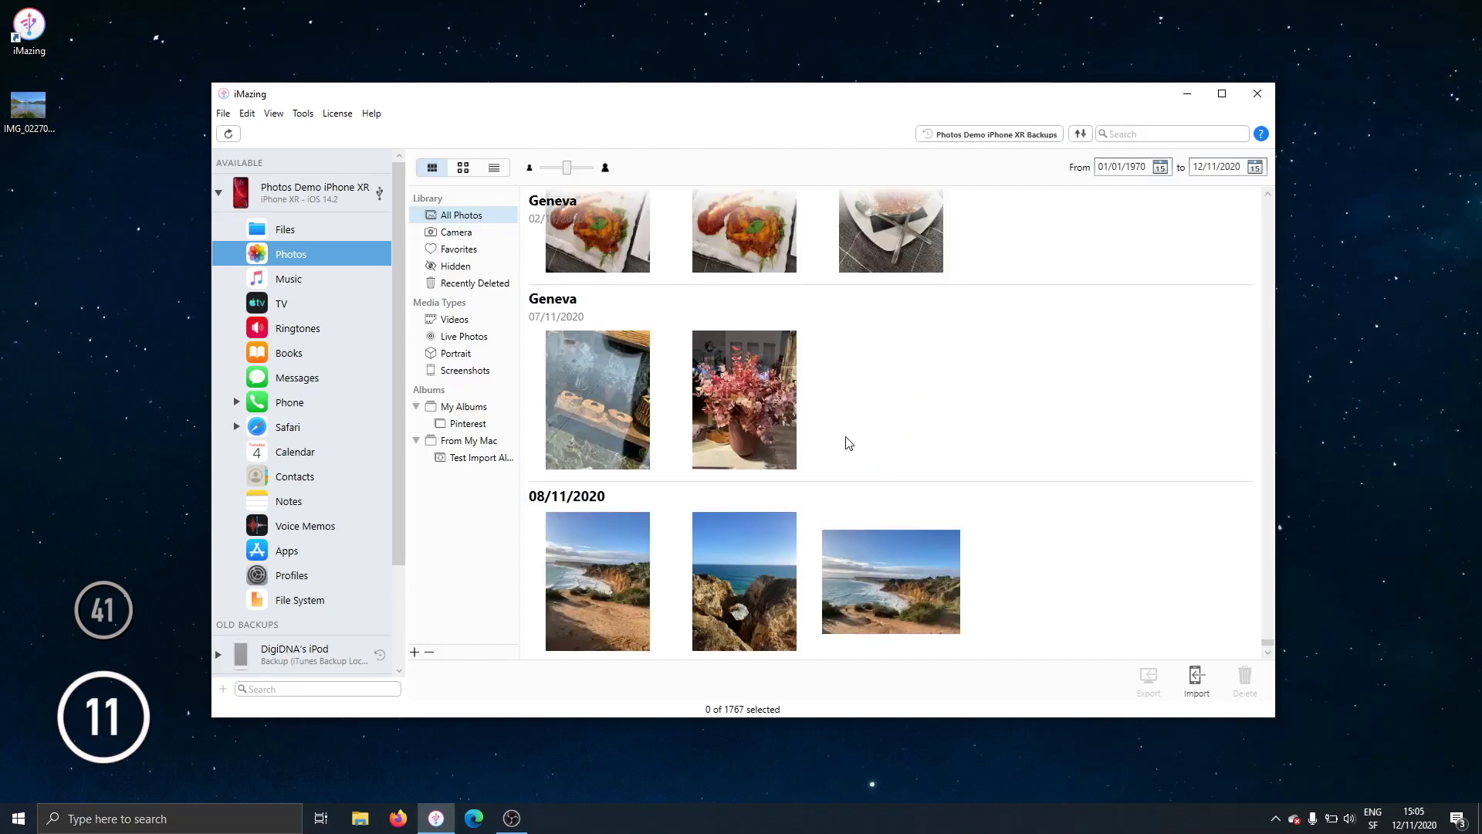
- Enlarge the thumbnails and browse the Monaco, Sanremo and Geneva photo groups
scroll(849, 421, up, 10)
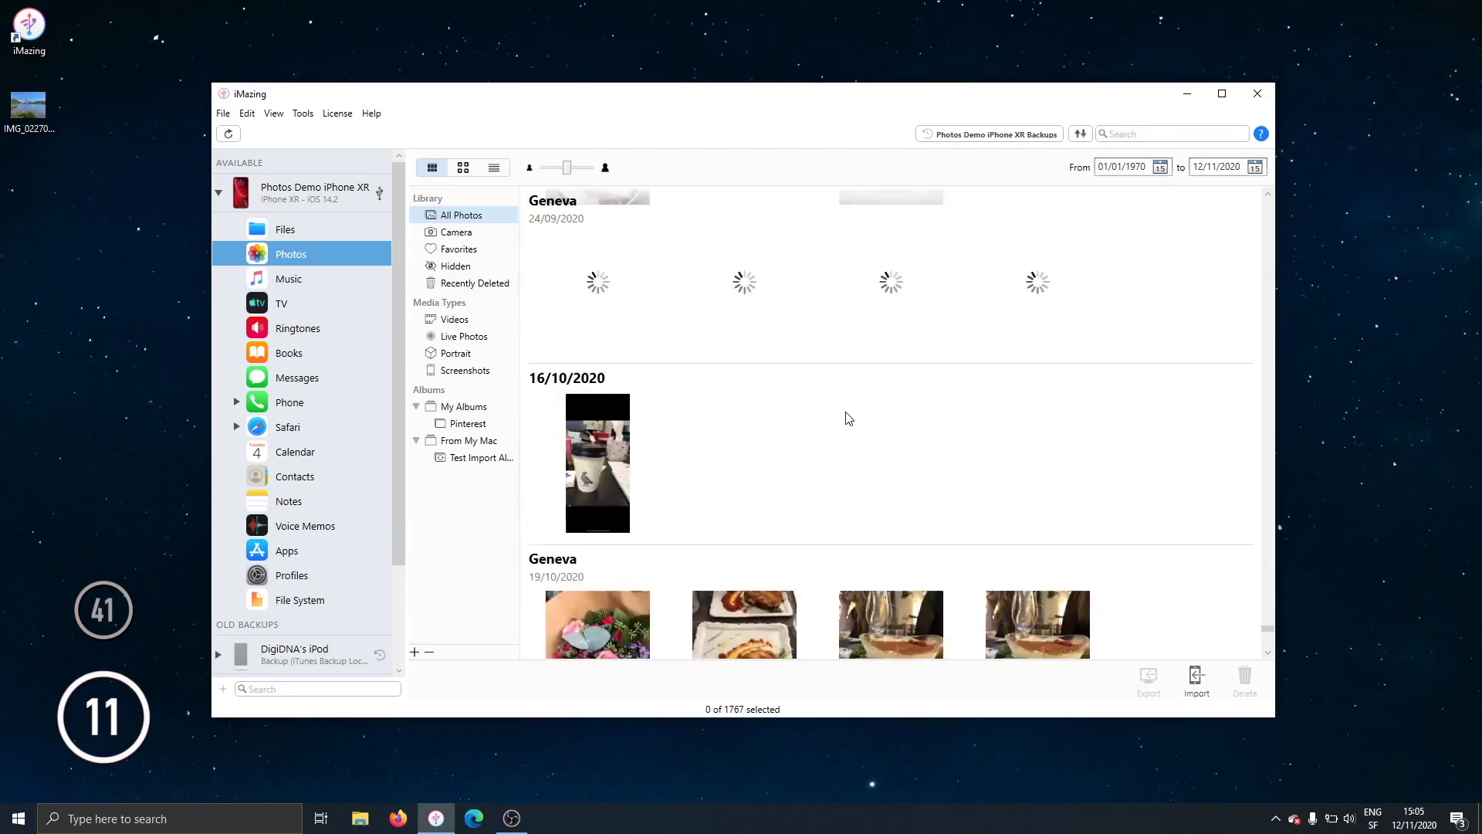
scroll(849, 418, up, 12)
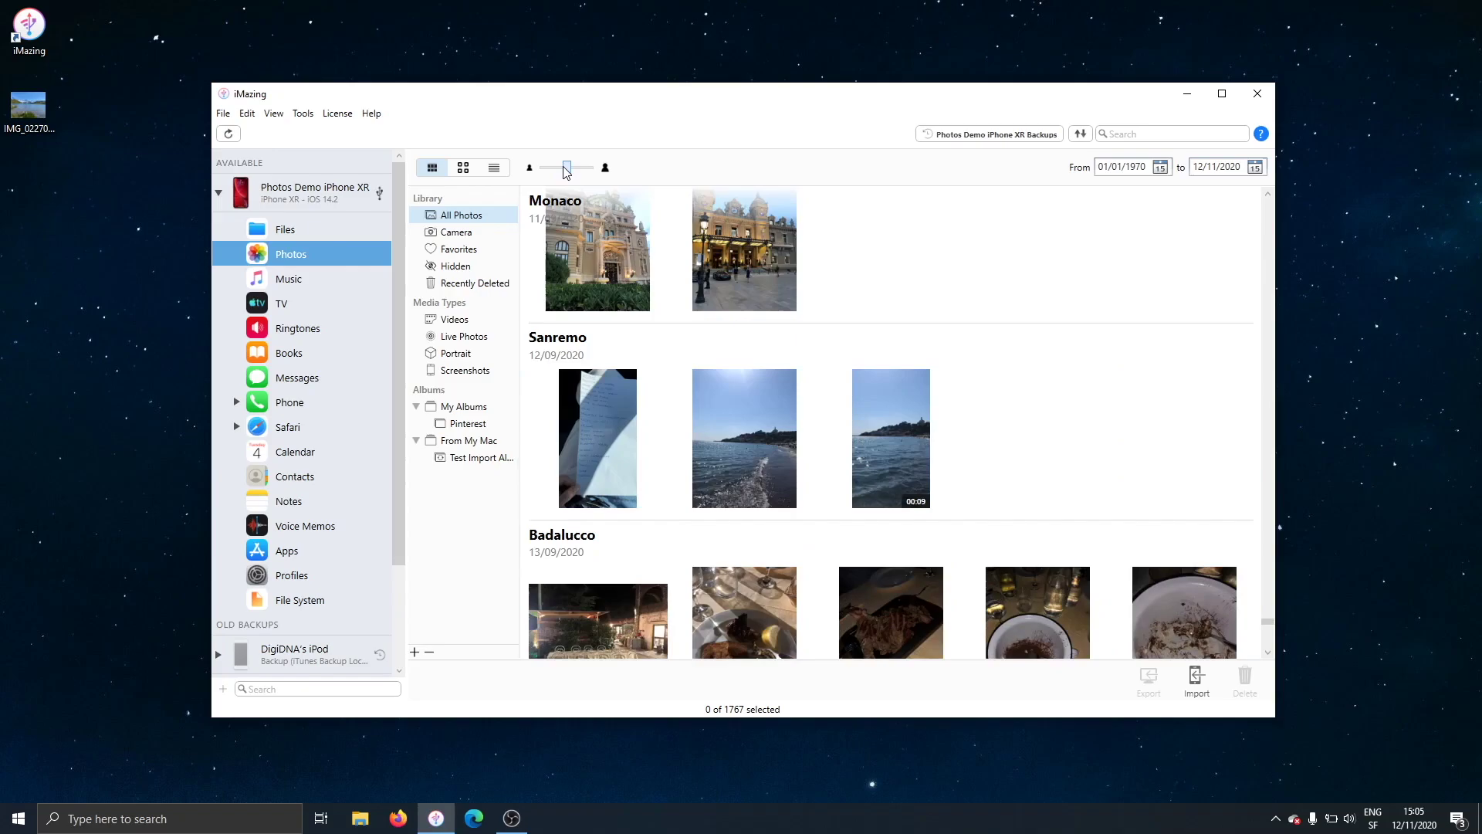
drag(567, 171, 584, 169)
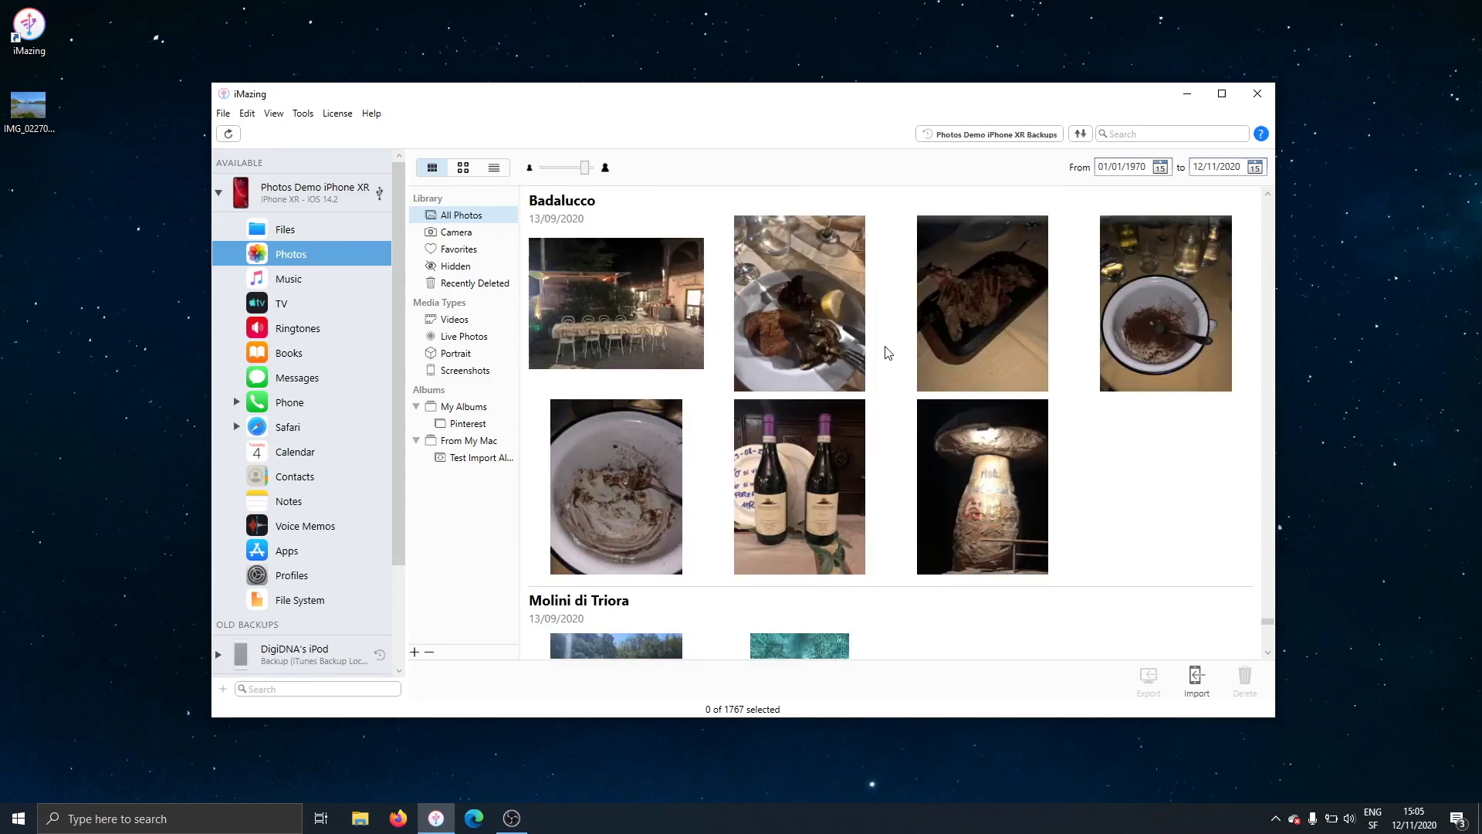
scroll(888, 353, down, 10)
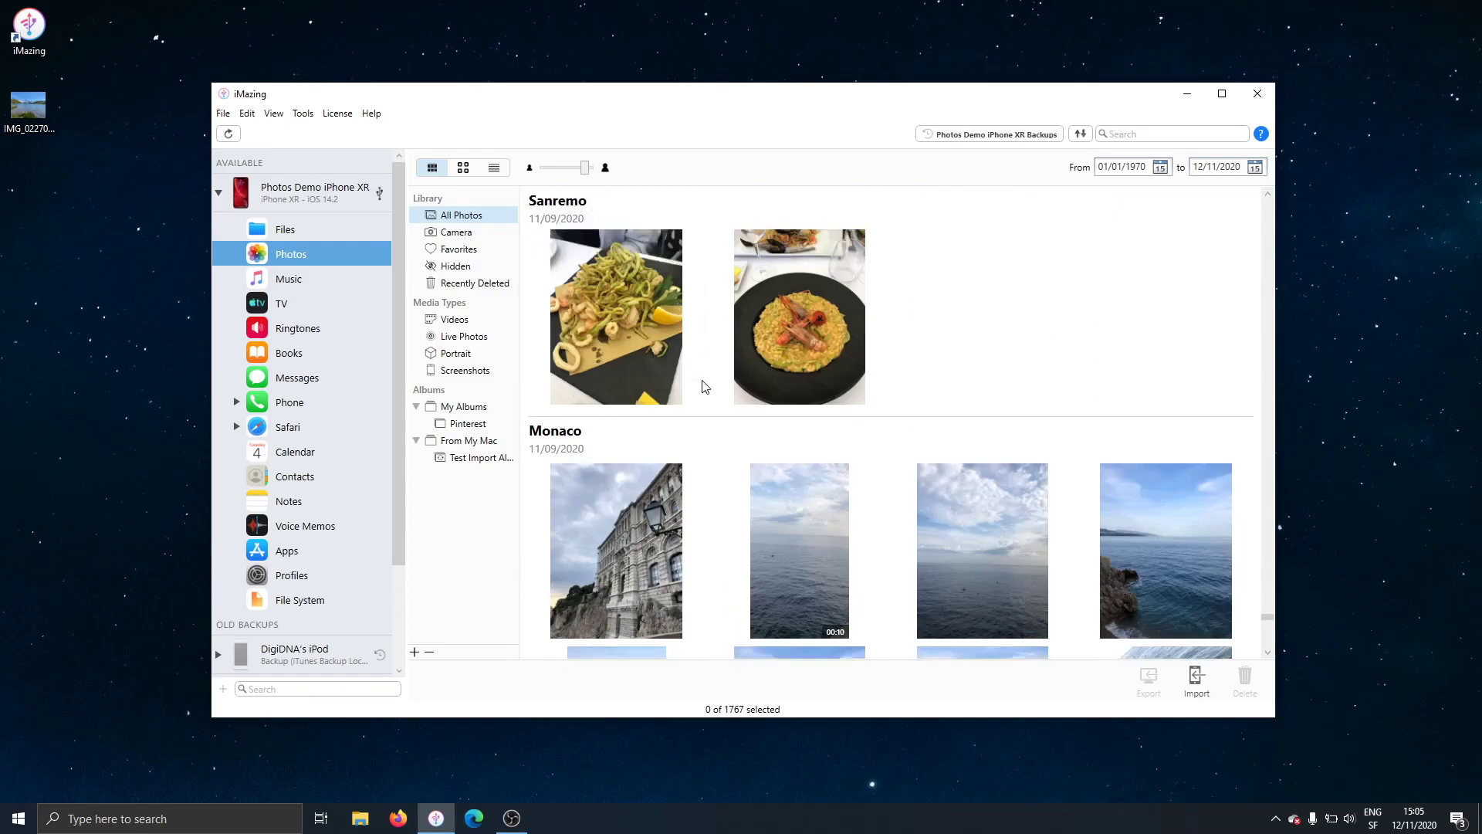
scroll(702, 385, down, 10)
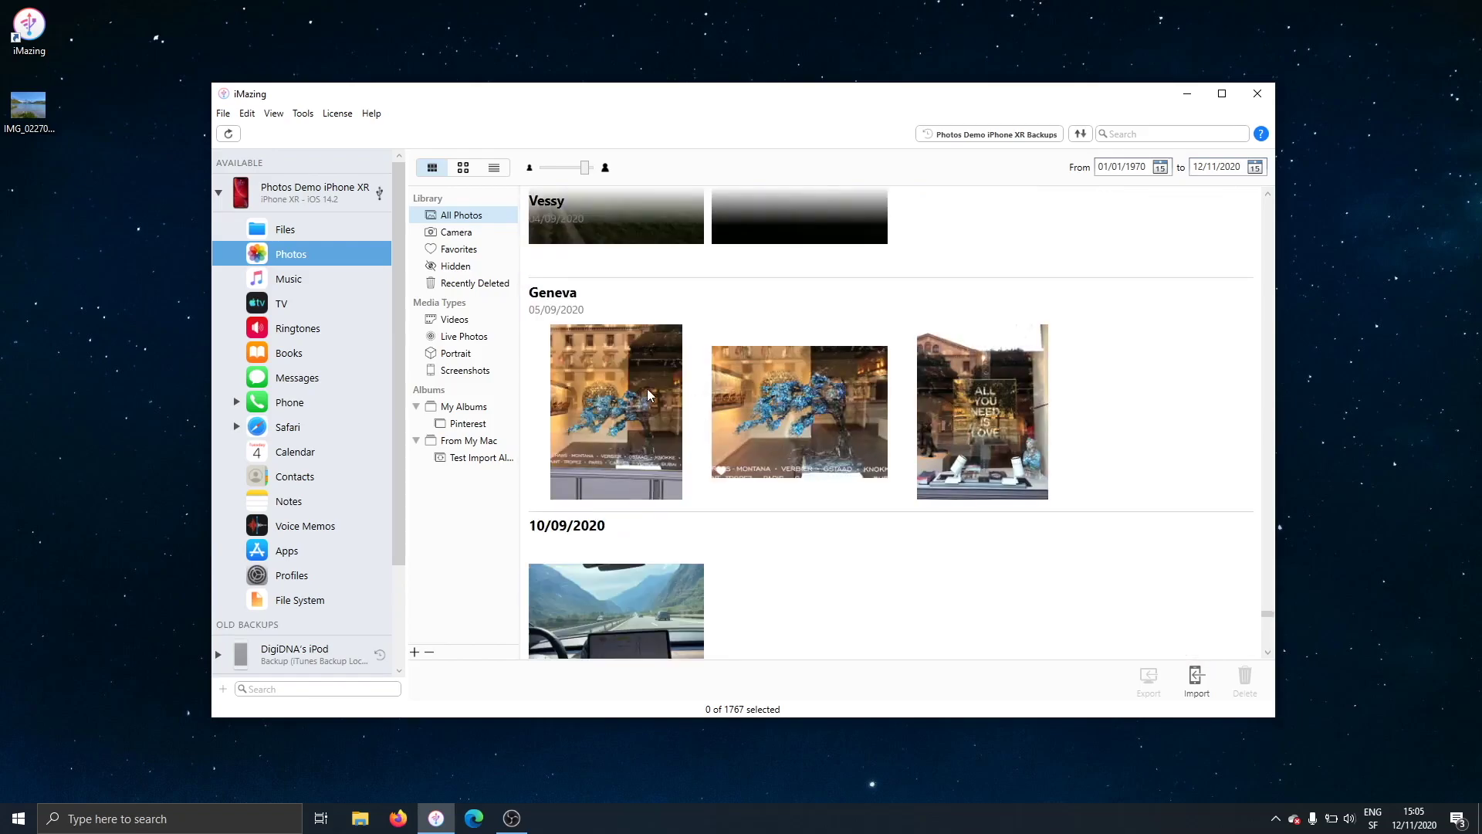
scroll(623, 400, down, 12)
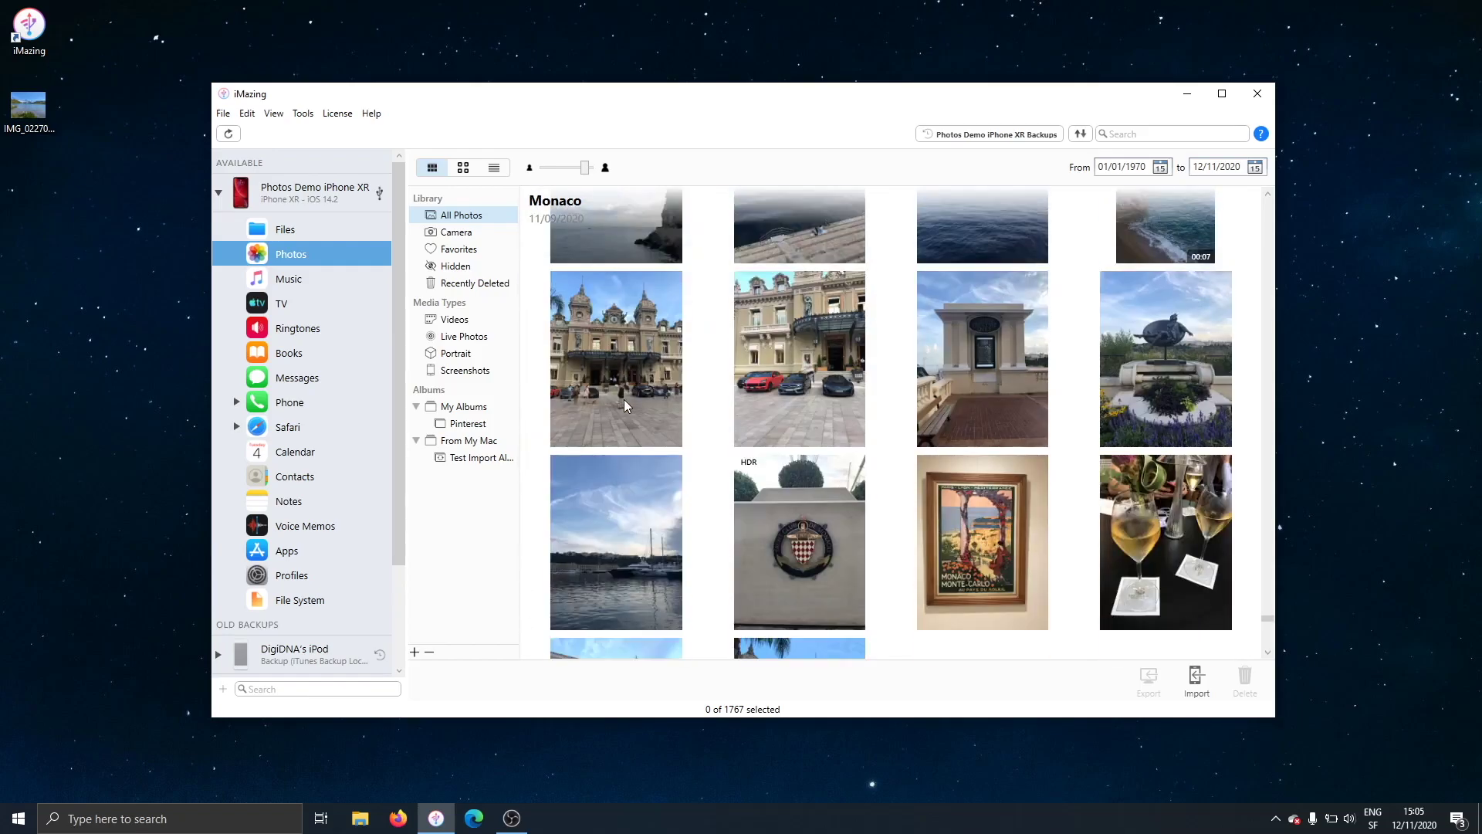
- Open the harbour photo IMG_0008.HEIC and scroll its metadata to the GPS location
double_click(615, 515)
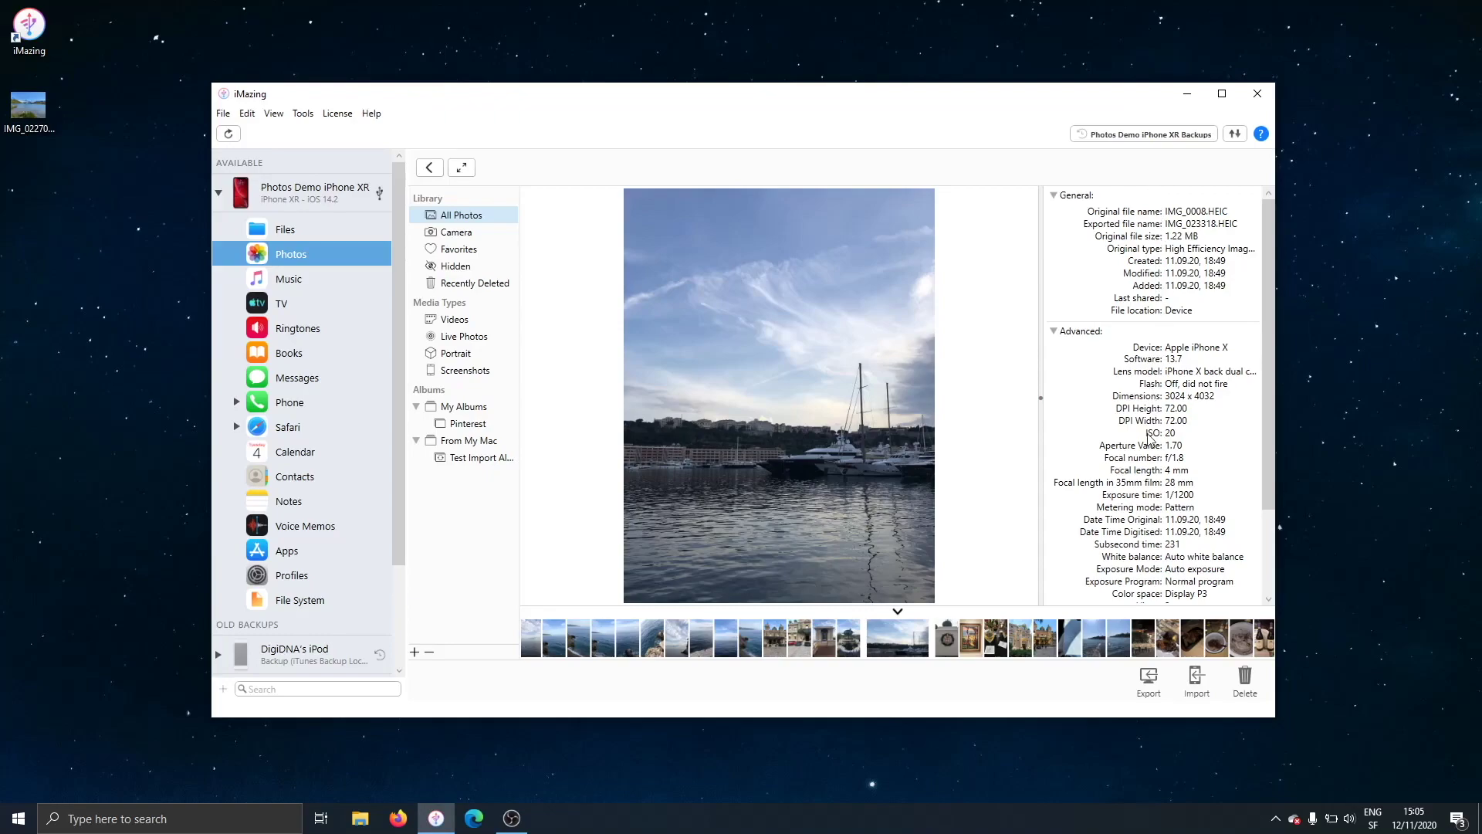
scroll(1108, 238, down, 3)
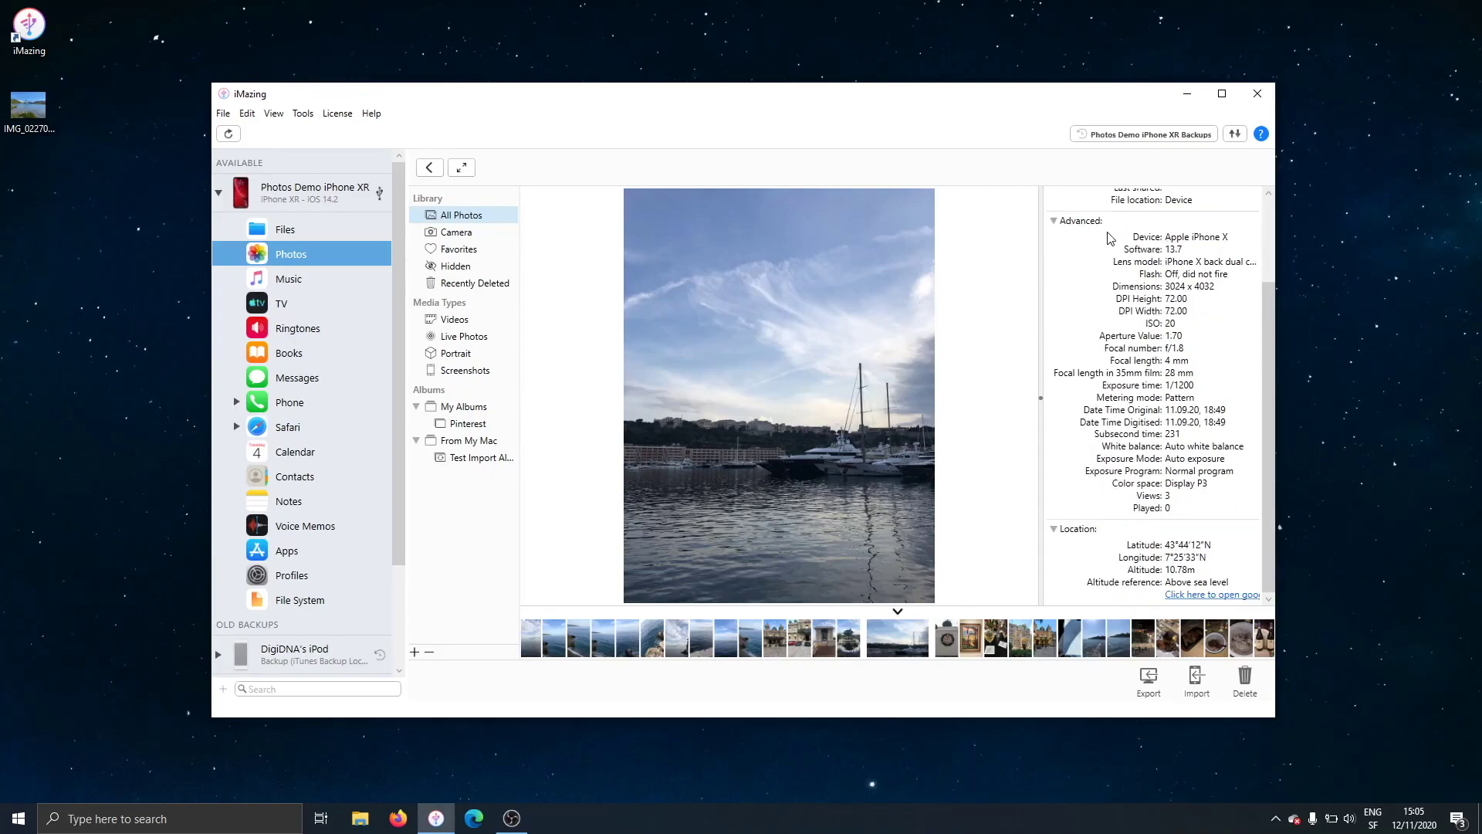
scroll(1108, 238, up, 3)
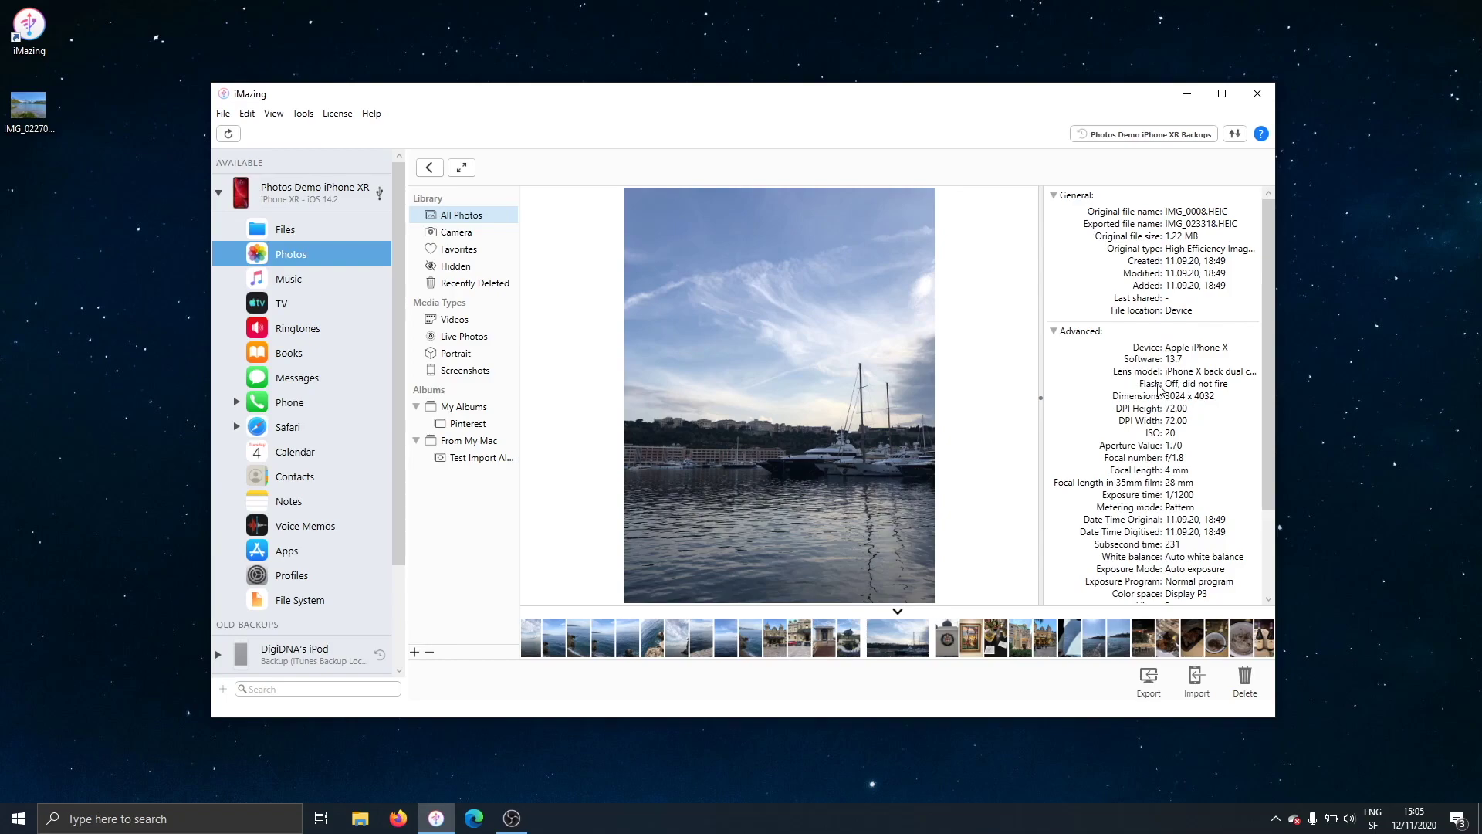
scroll(1157, 390, down, 3)
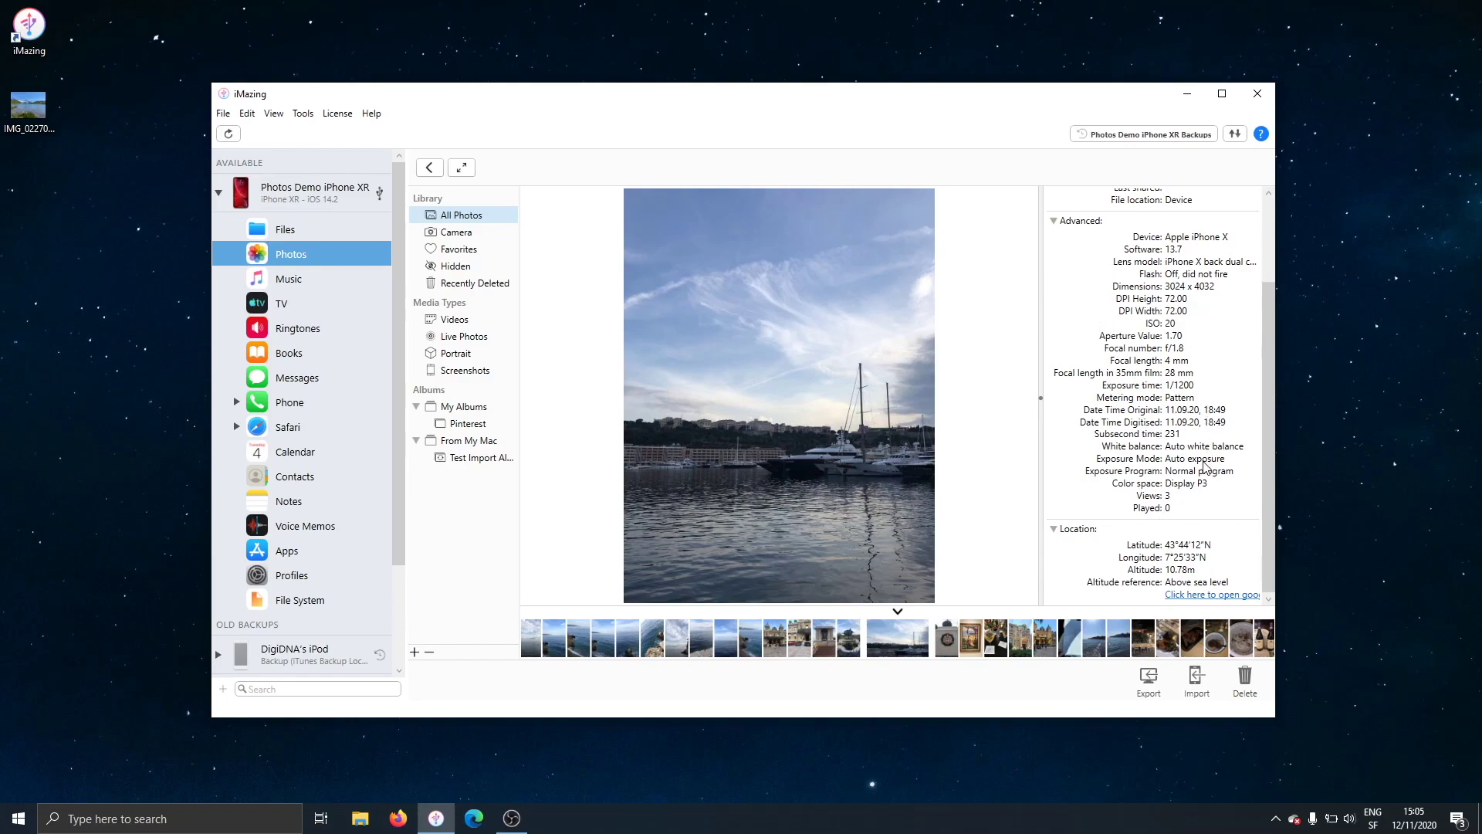
click(1206, 594)
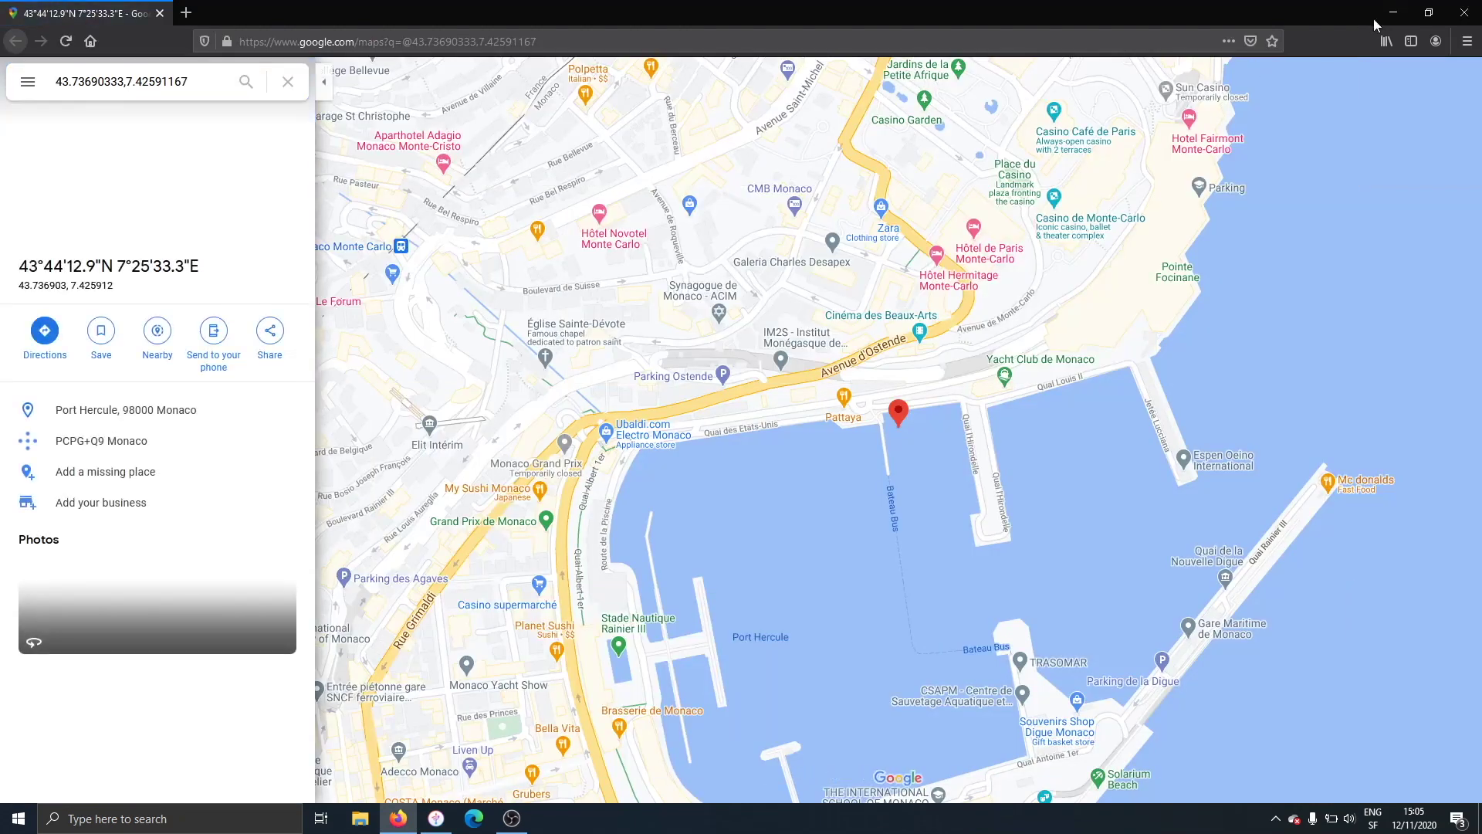
click(1459, 22)
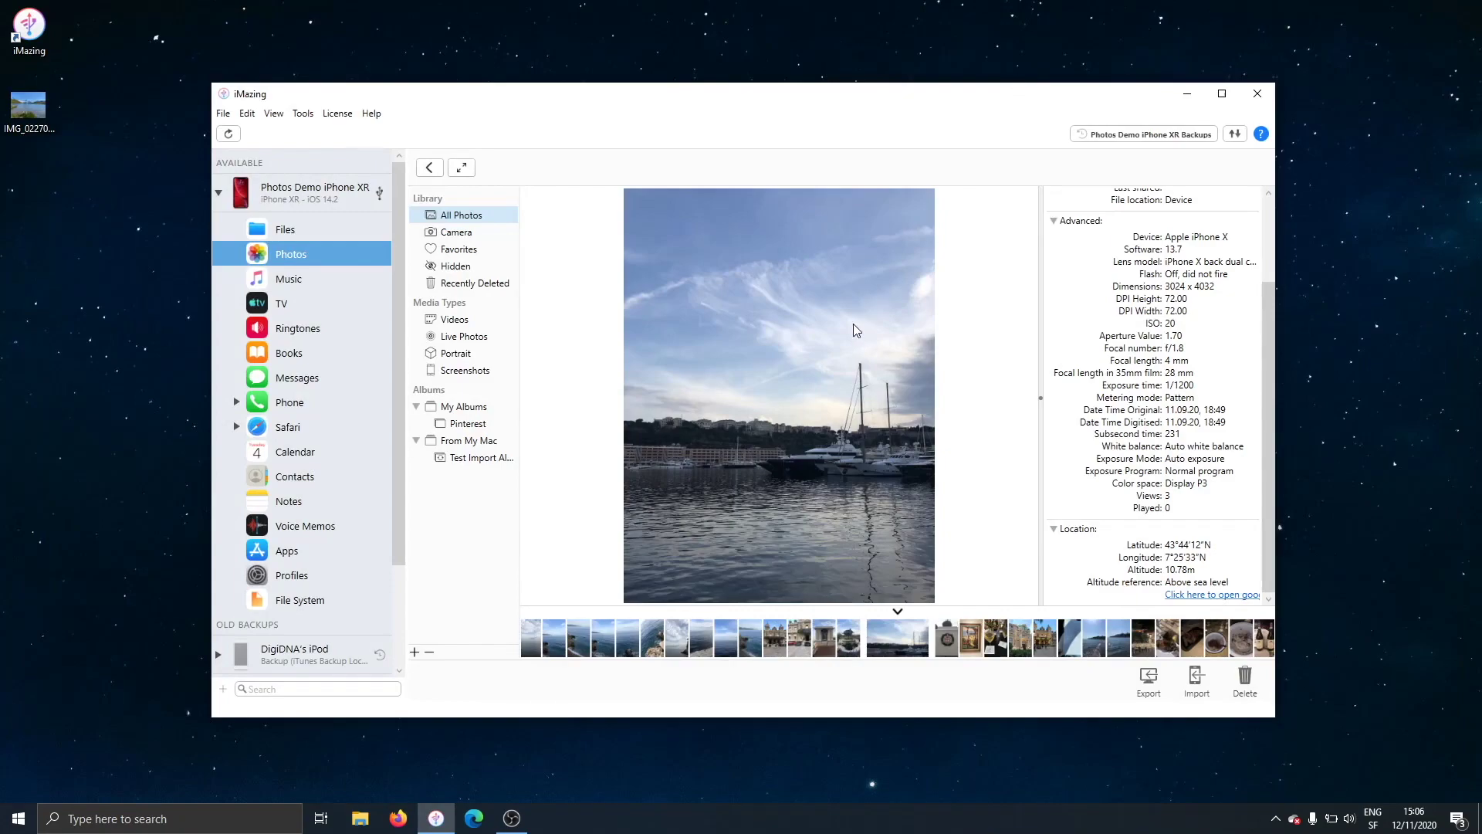
- Return to the grid and switch to date-range grouping, e.g. 04/08/2019 – 10/08/2019
click(429, 167)
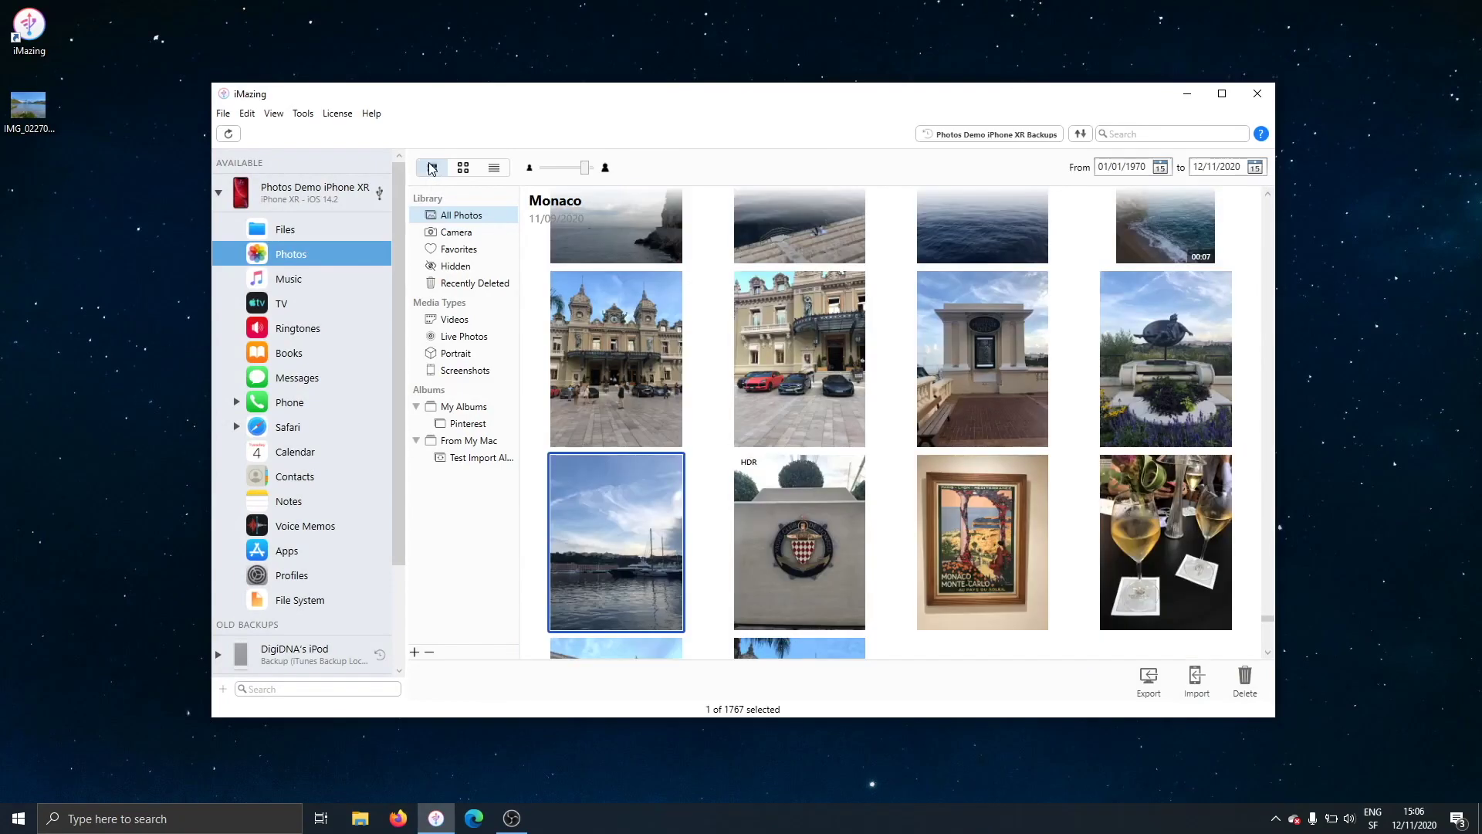
scroll(821, 364, down, 12)
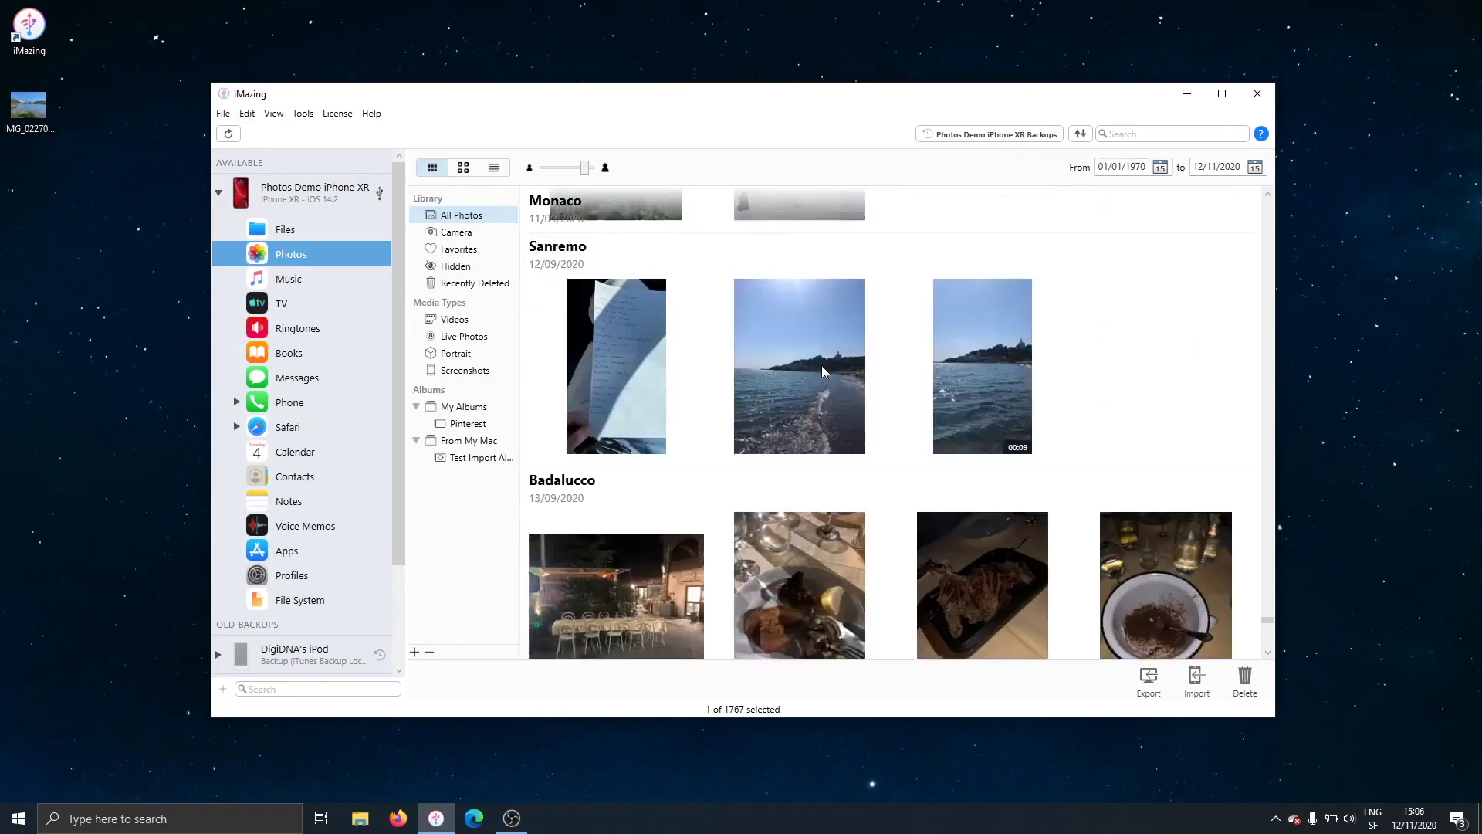
scroll(821, 371, down, 5)
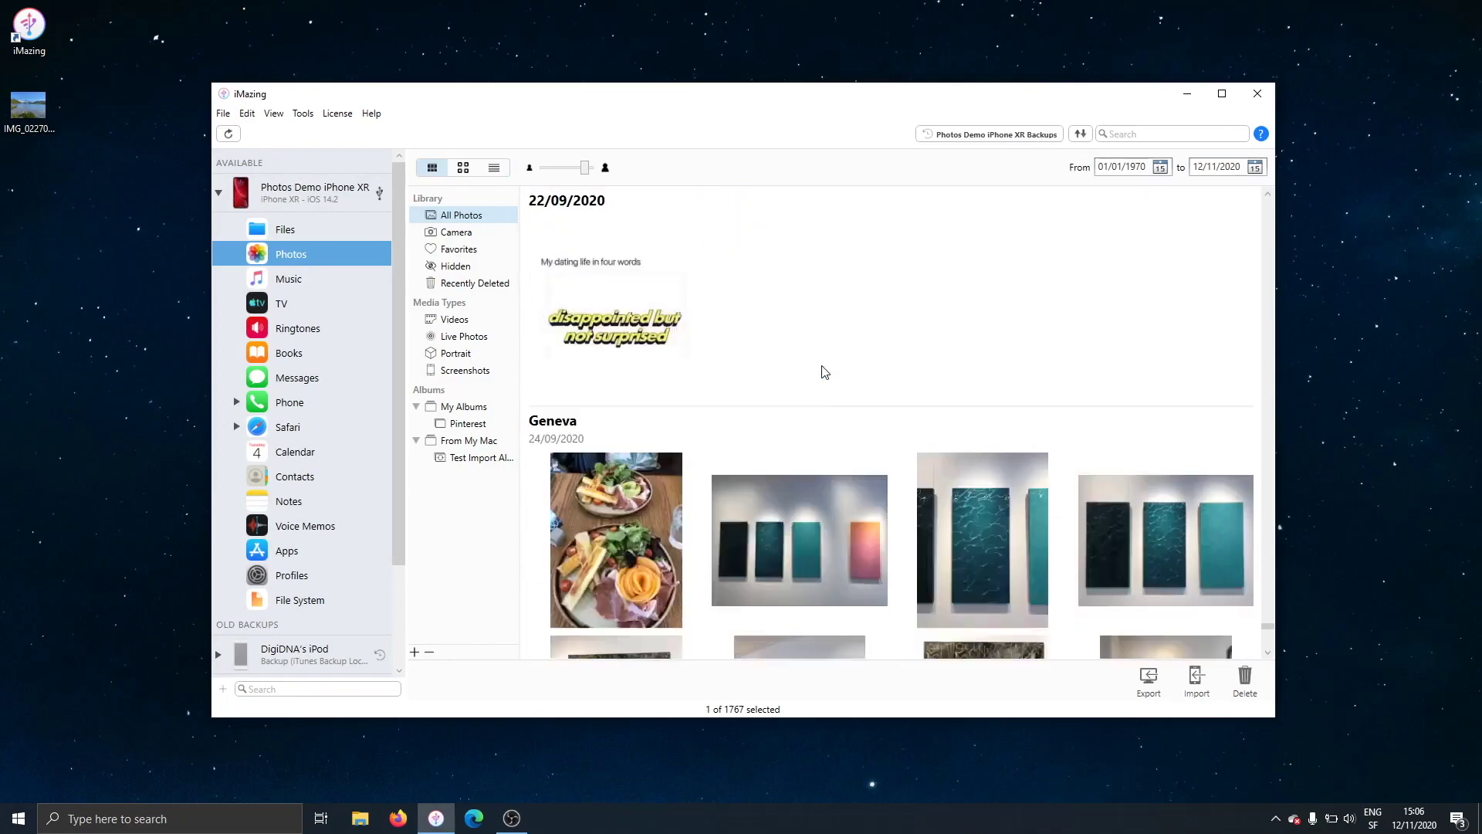
scroll(822, 371, up, 2)
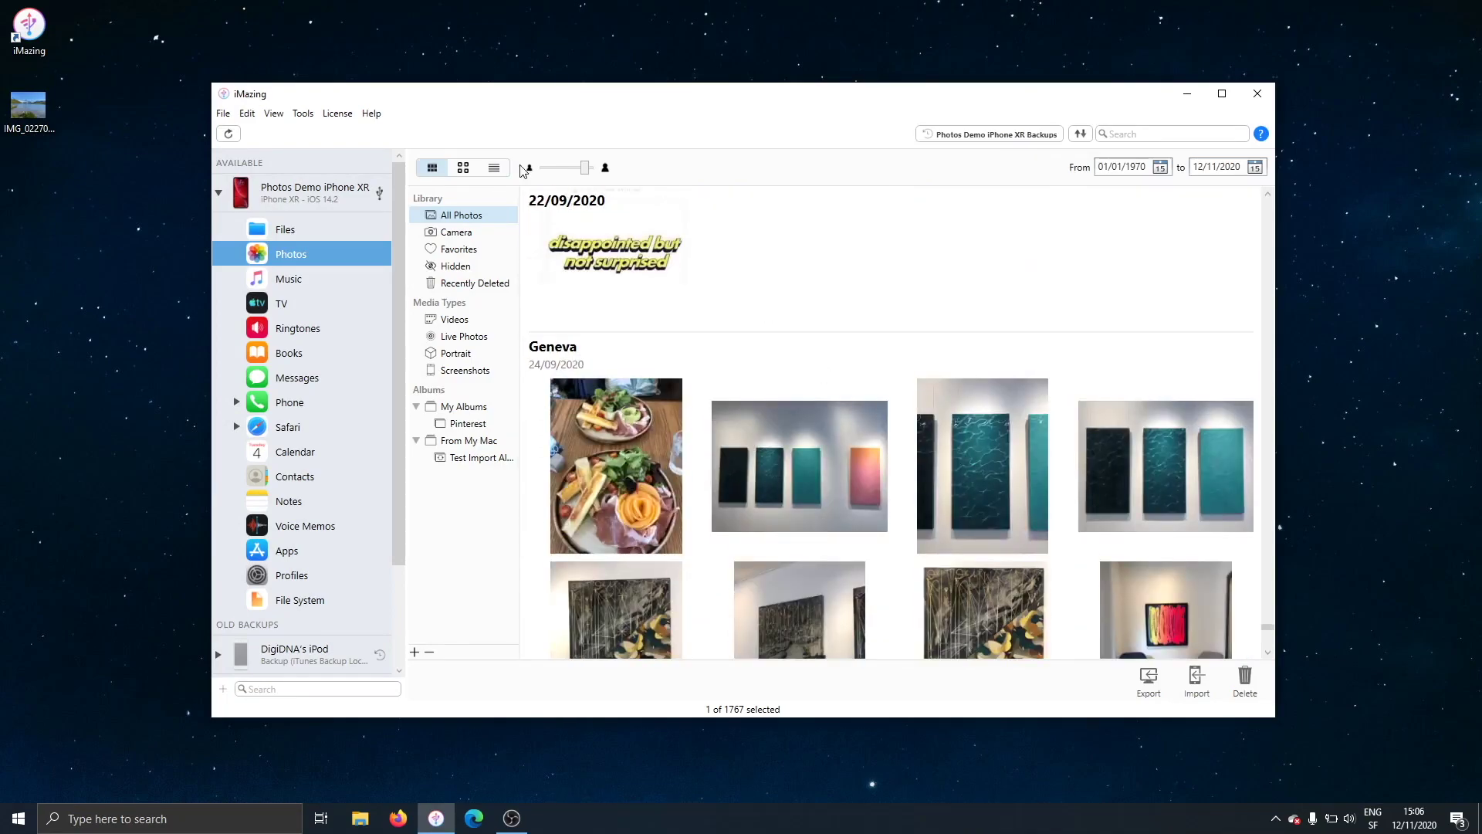
click(466, 168)
scroll(866, 359, up, 10)
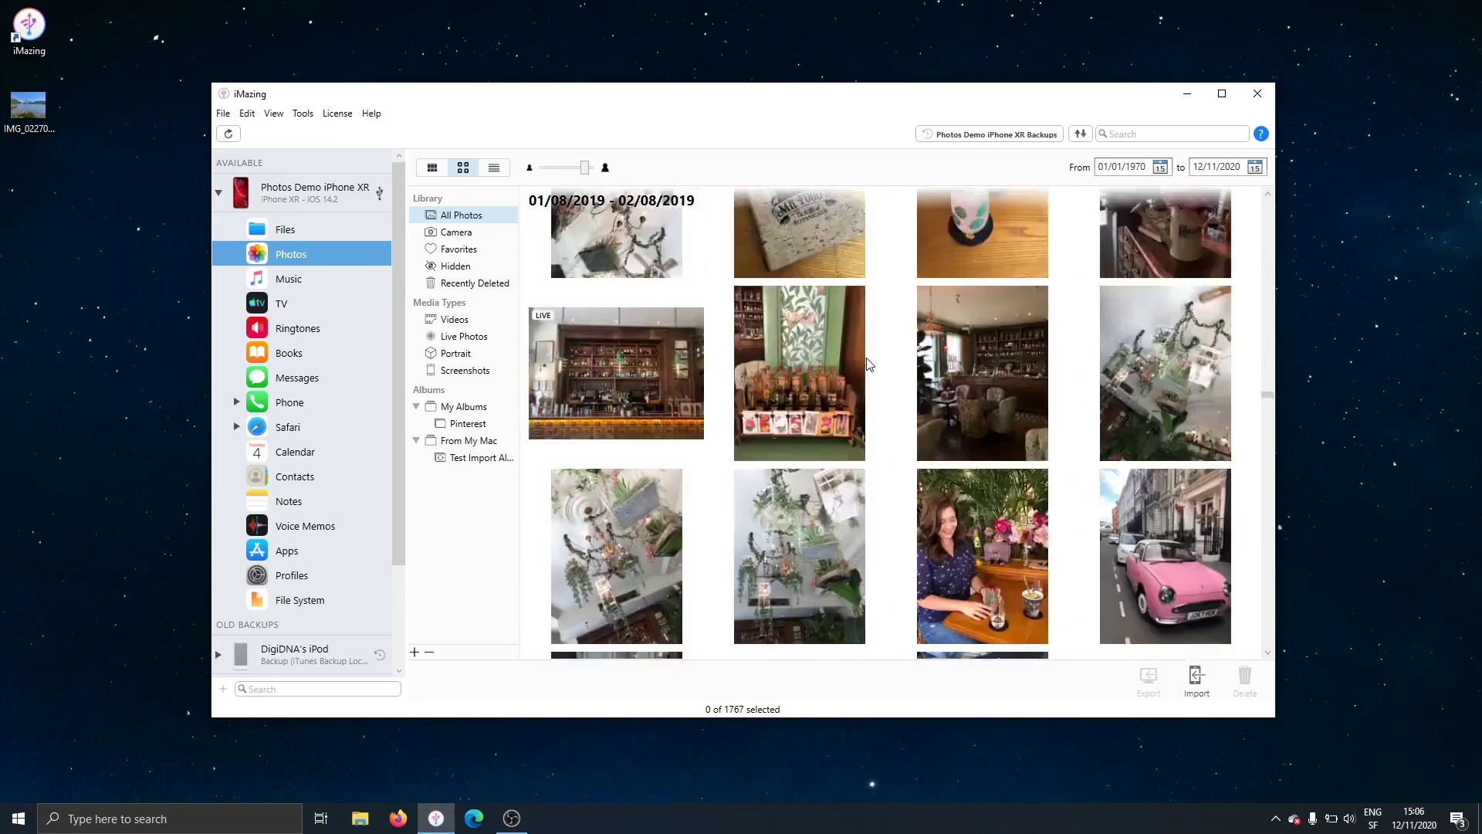
scroll(866, 358, down, 15)
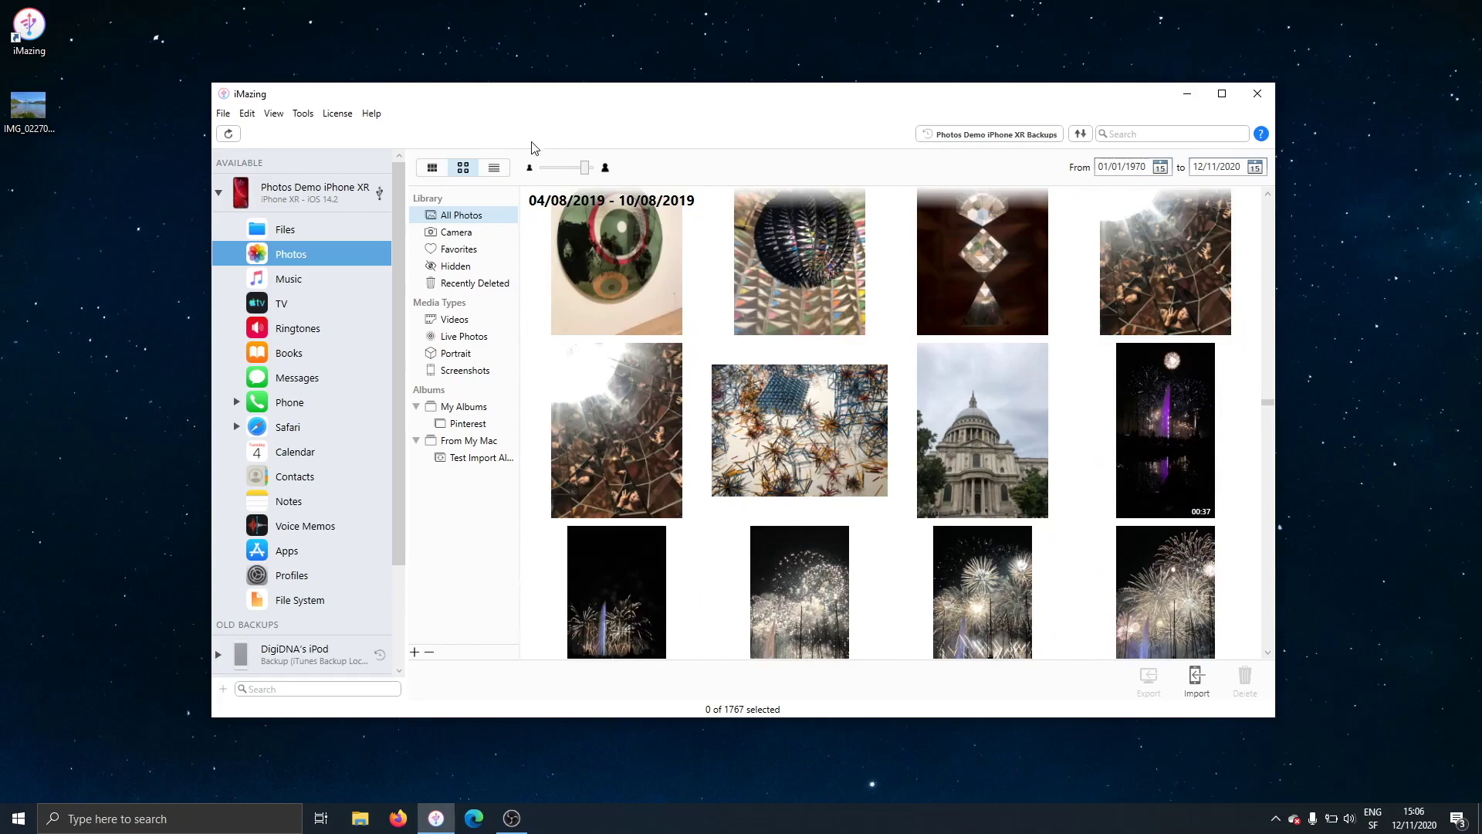
- Show the photos as a detailed list sorted by Color Space
click(498, 170)
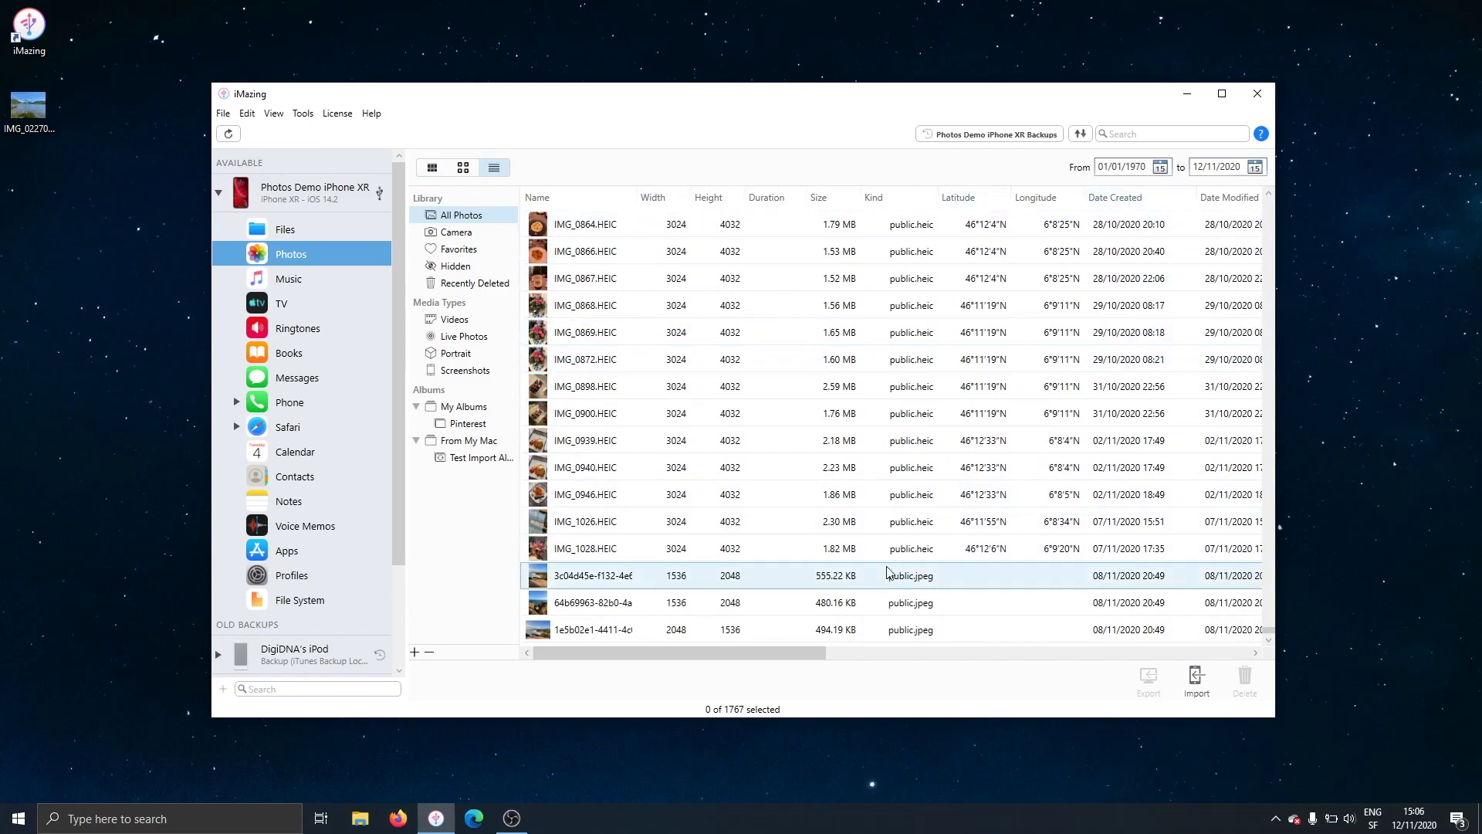
drag(708, 653, 1064, 625)
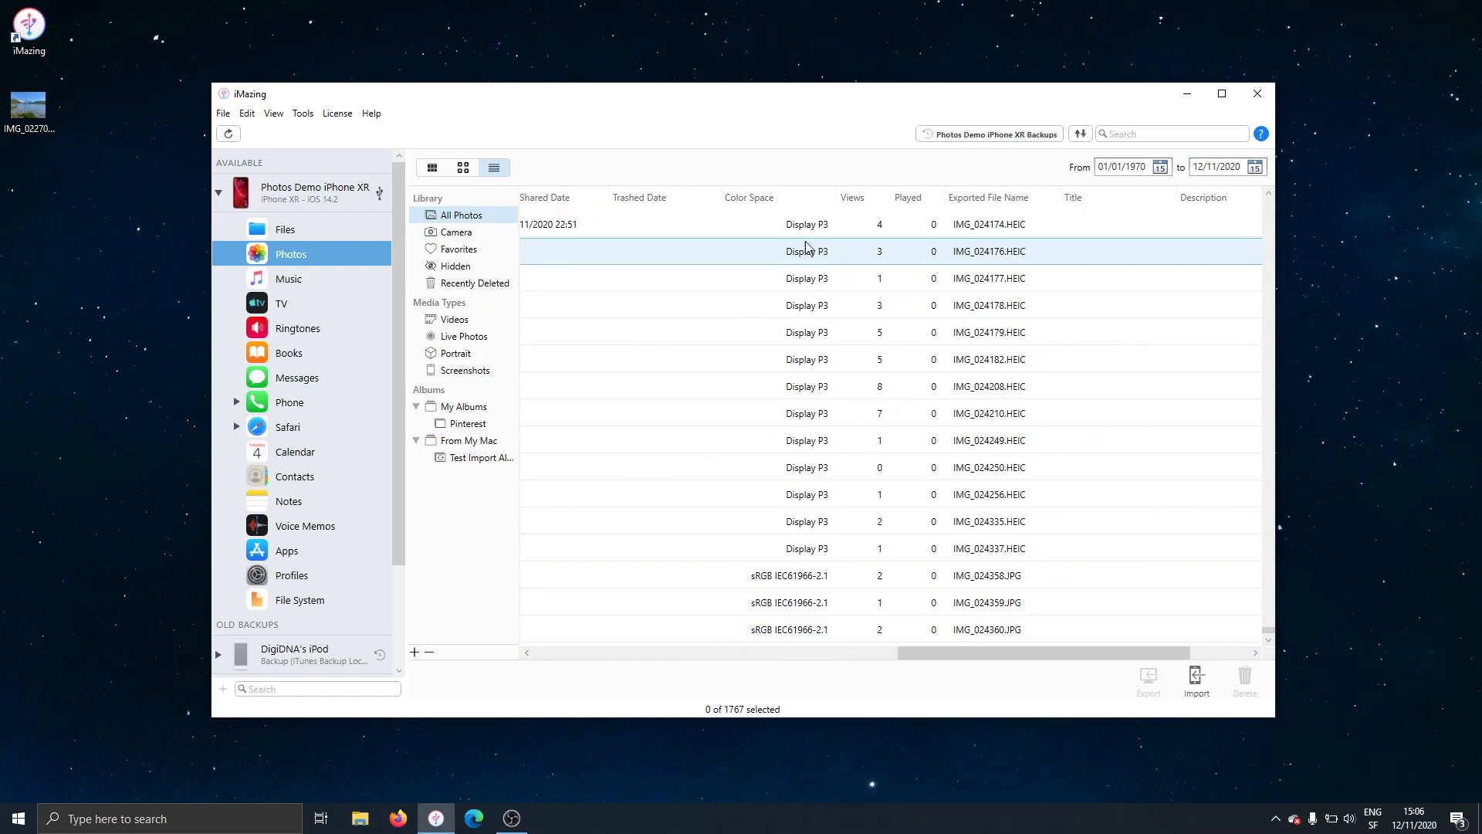
click(806, 203)
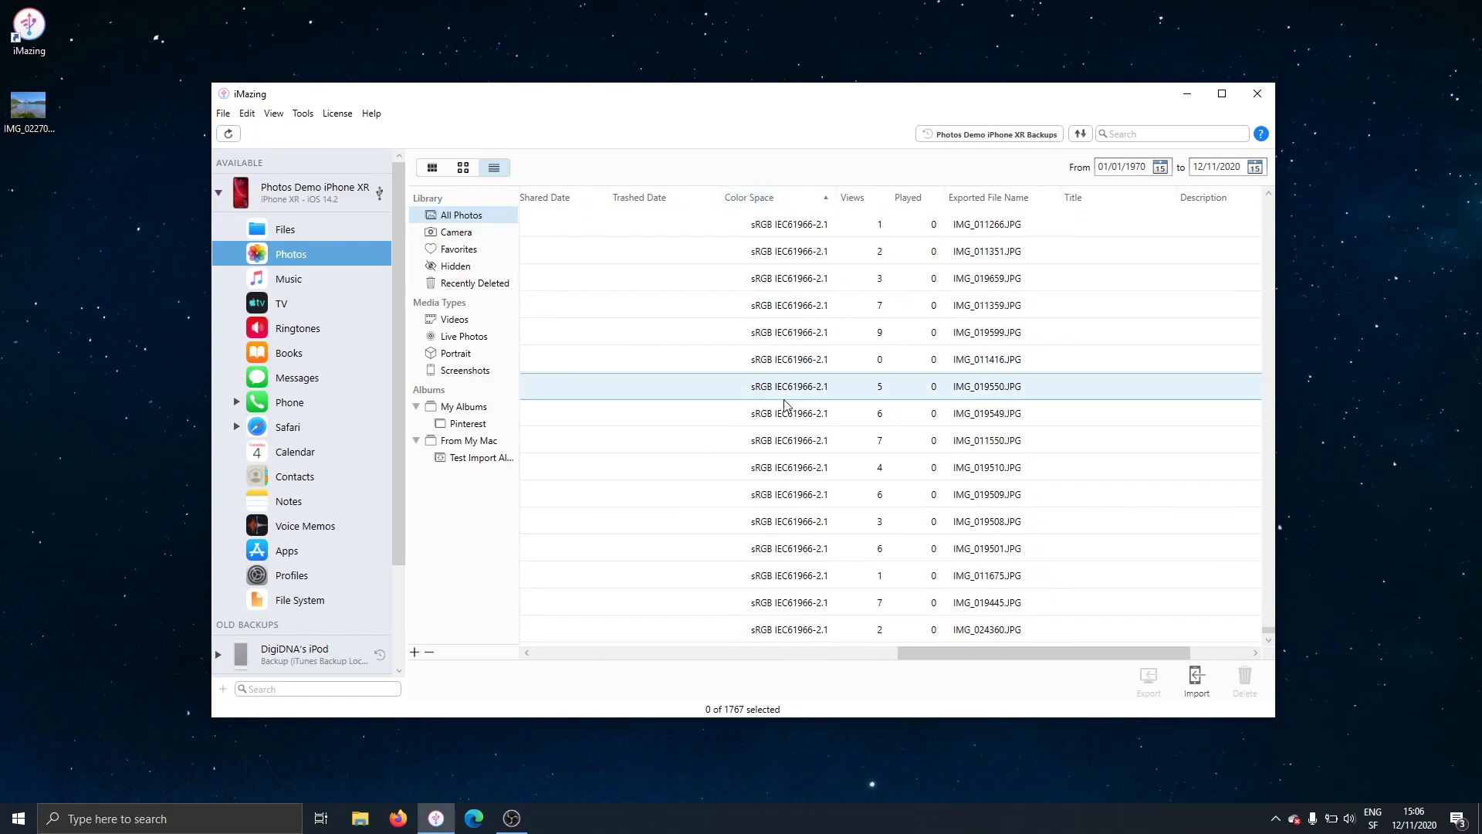
scroll(785, 405, up, 15)
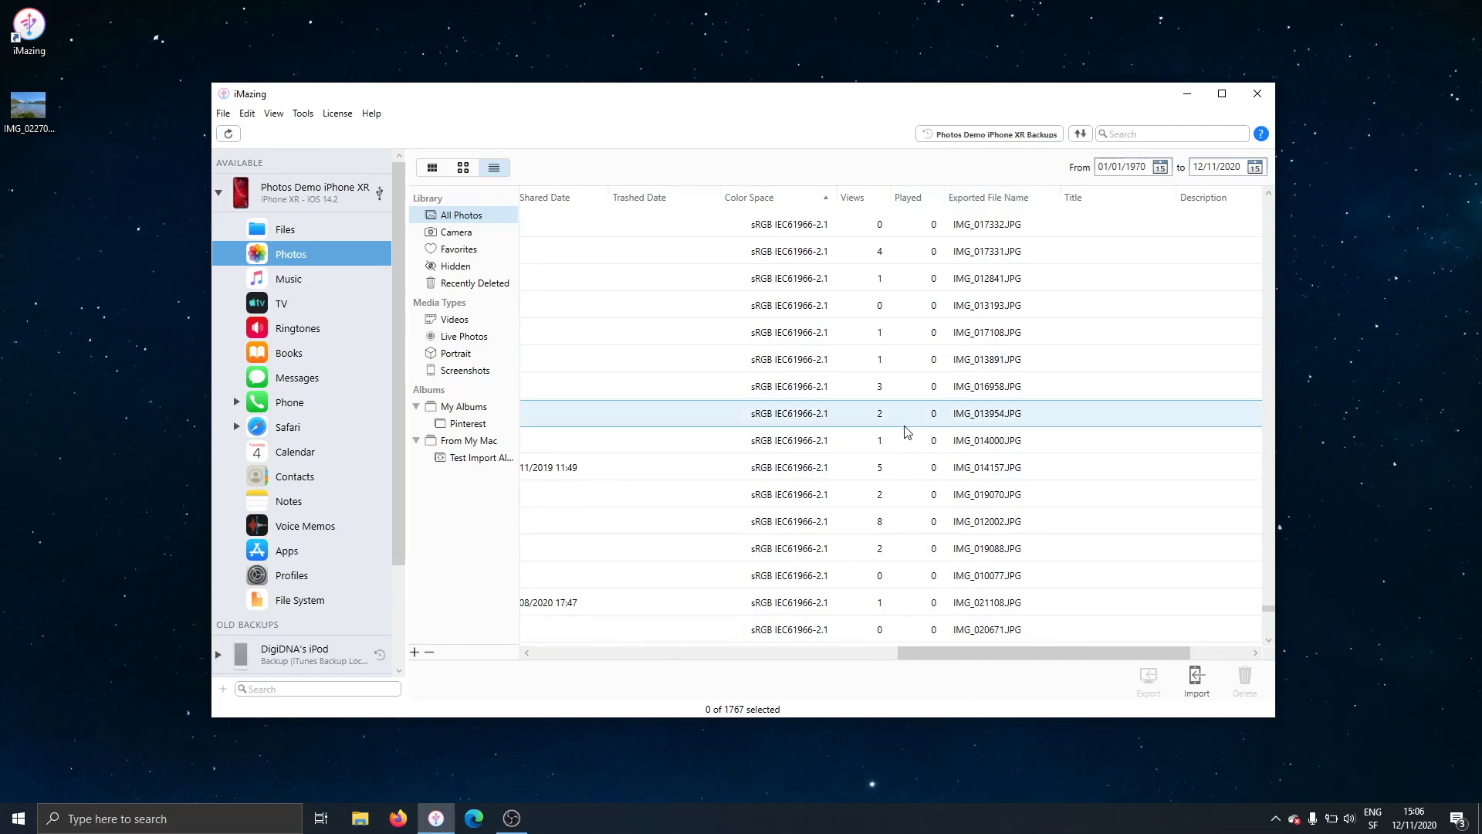
drag(943, 650, 349, 641)
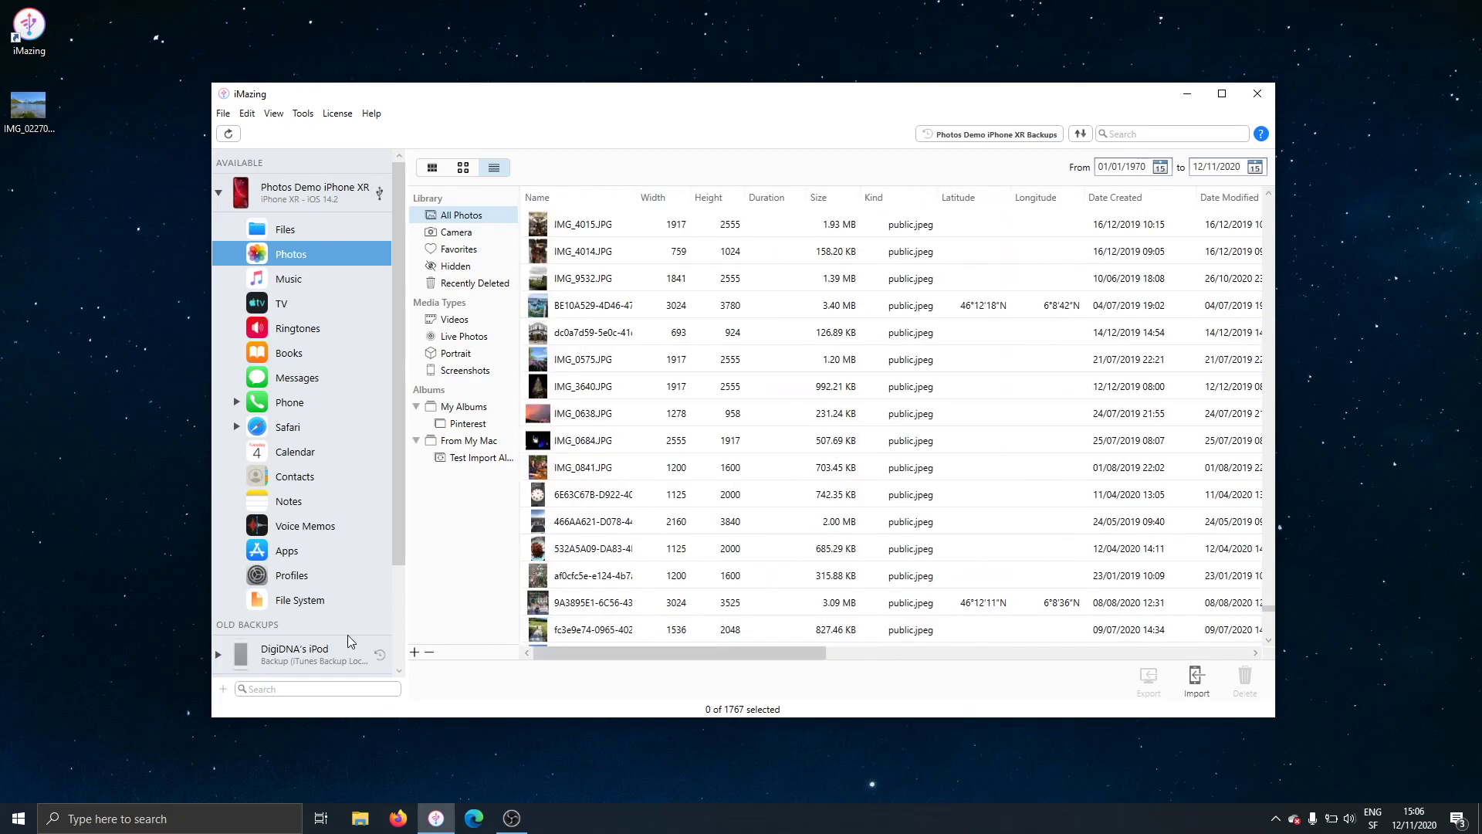
- View IMG_0841.JPG, then return to the place-and-date thumbnail grid
double_click(603, 467)
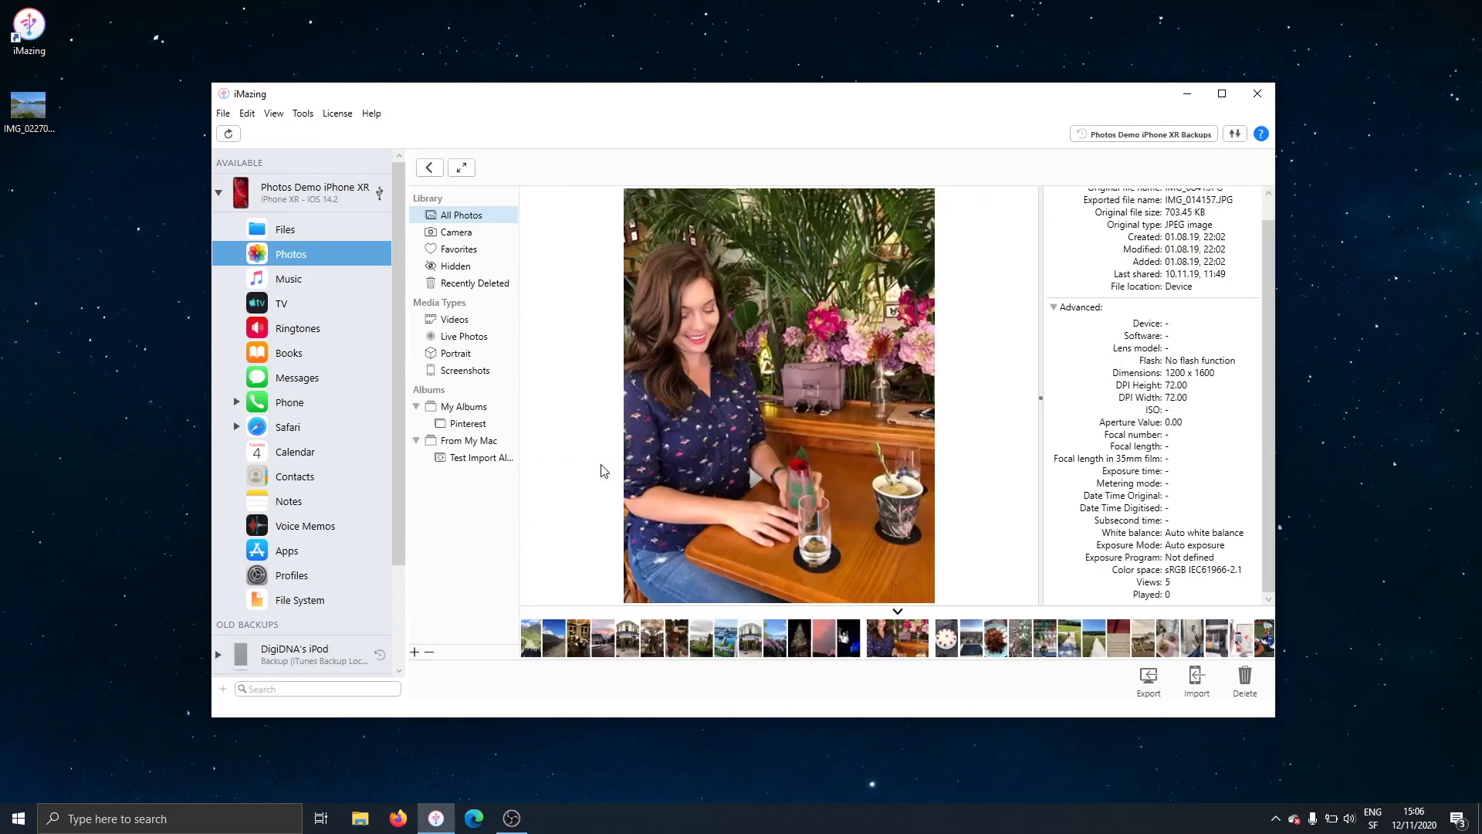
click(429, 168)
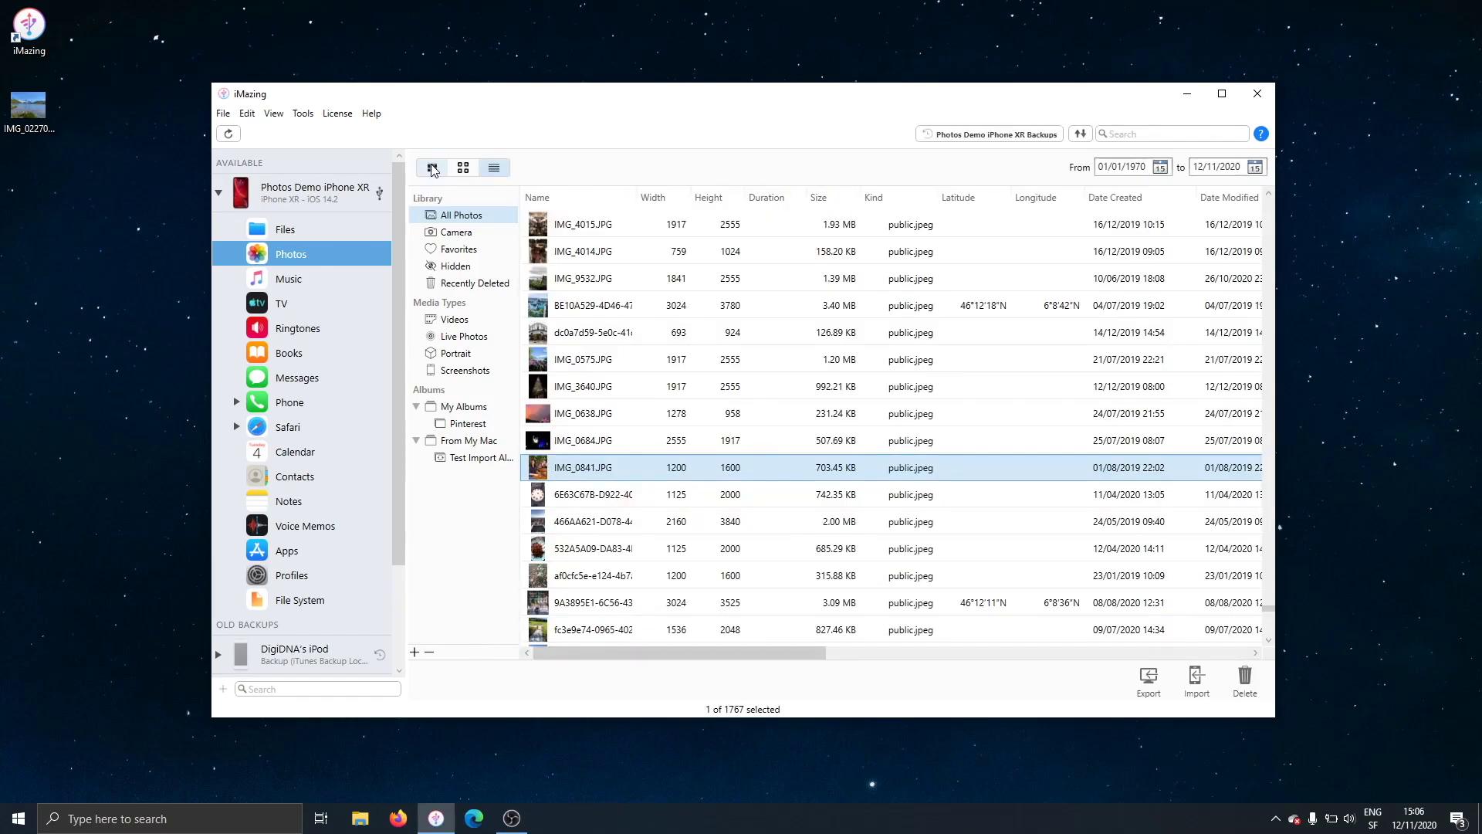
click(432, 168)
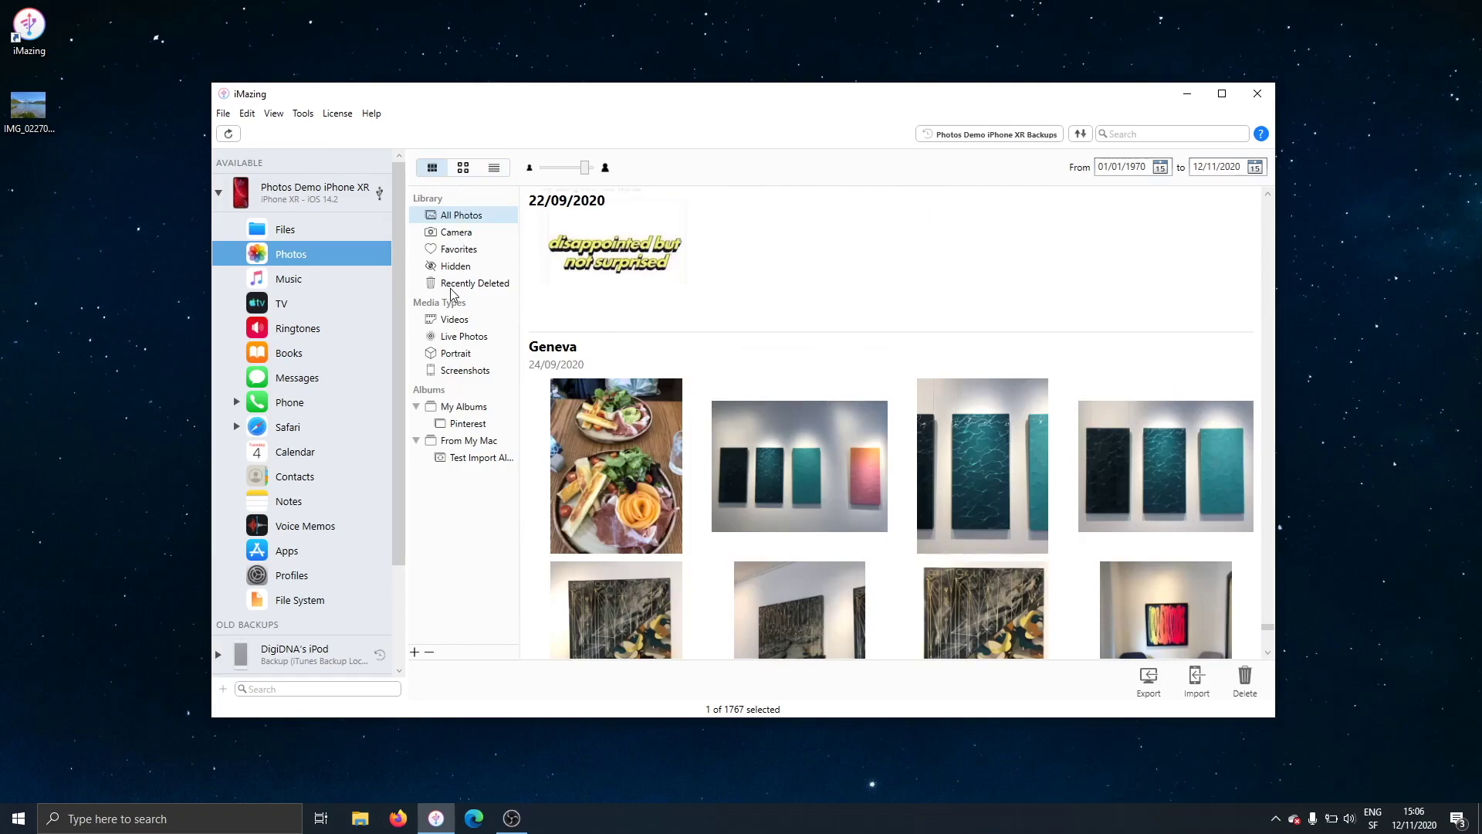
- Browse Camera, Favorites, Recently Deleted and Videos, ending on the 15-item Live Photos category
click(453, 233)
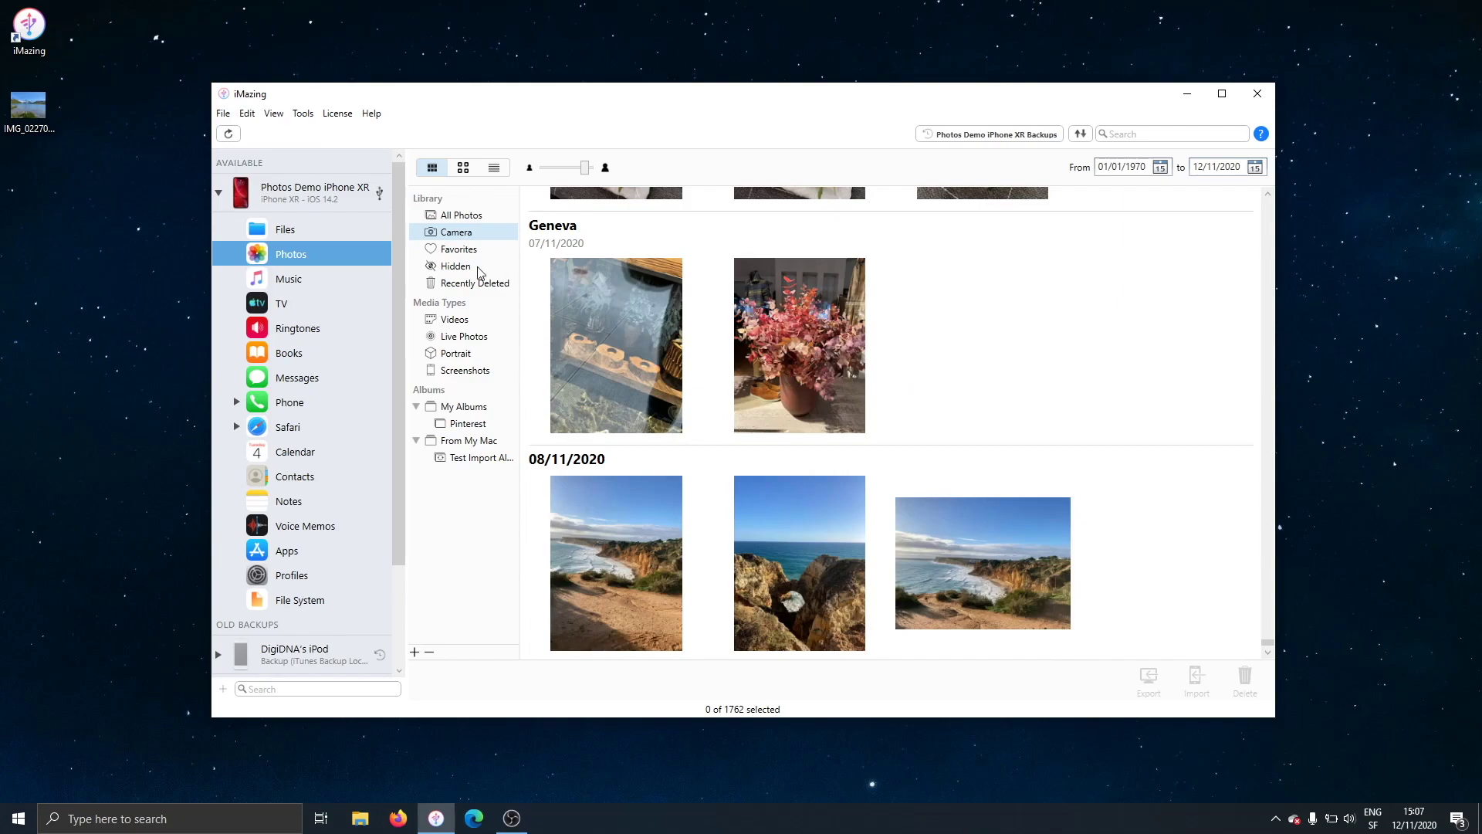
click(455, 249)
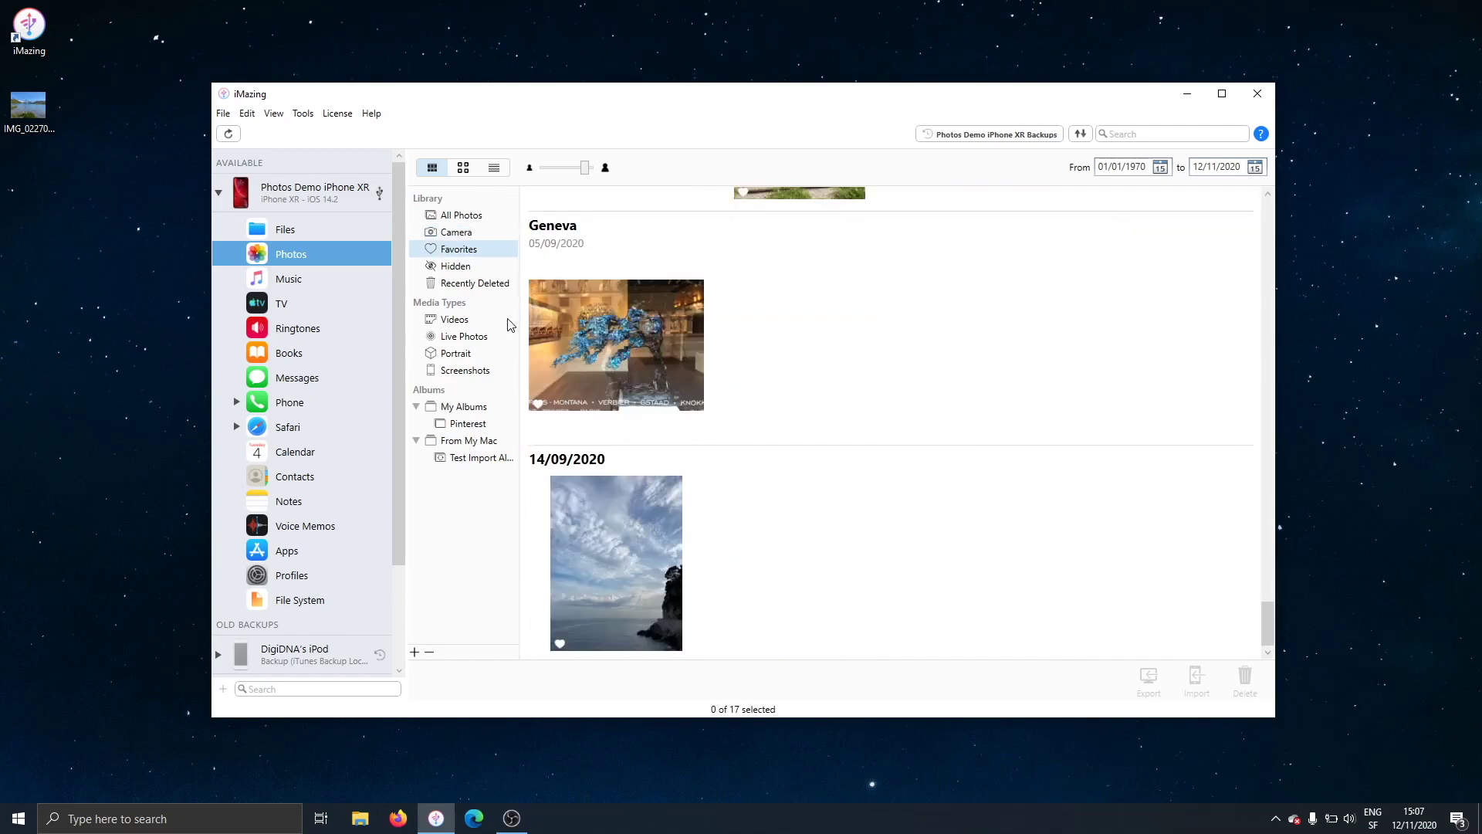
click(464, 283)
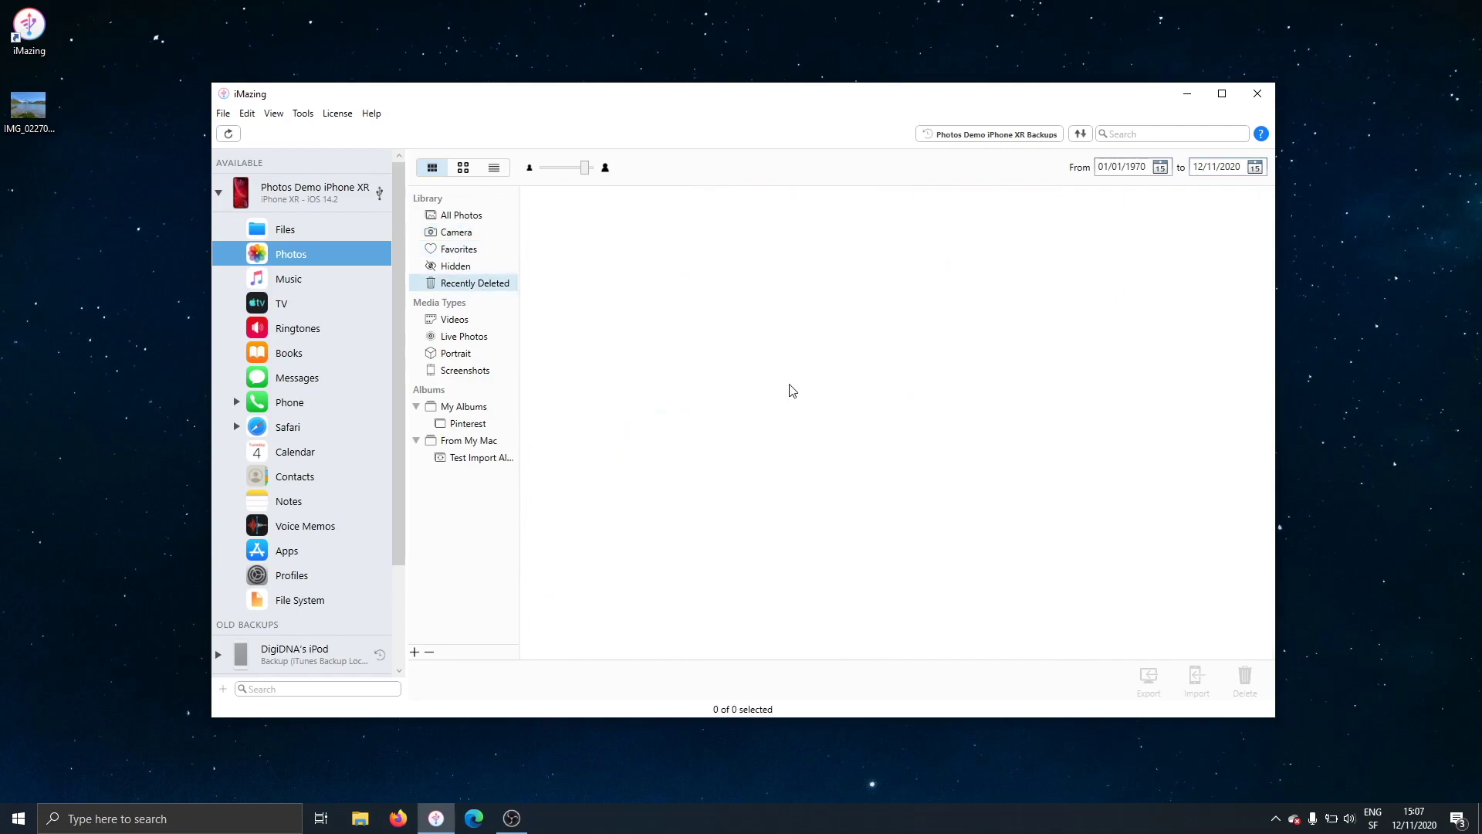
click(462, 321)
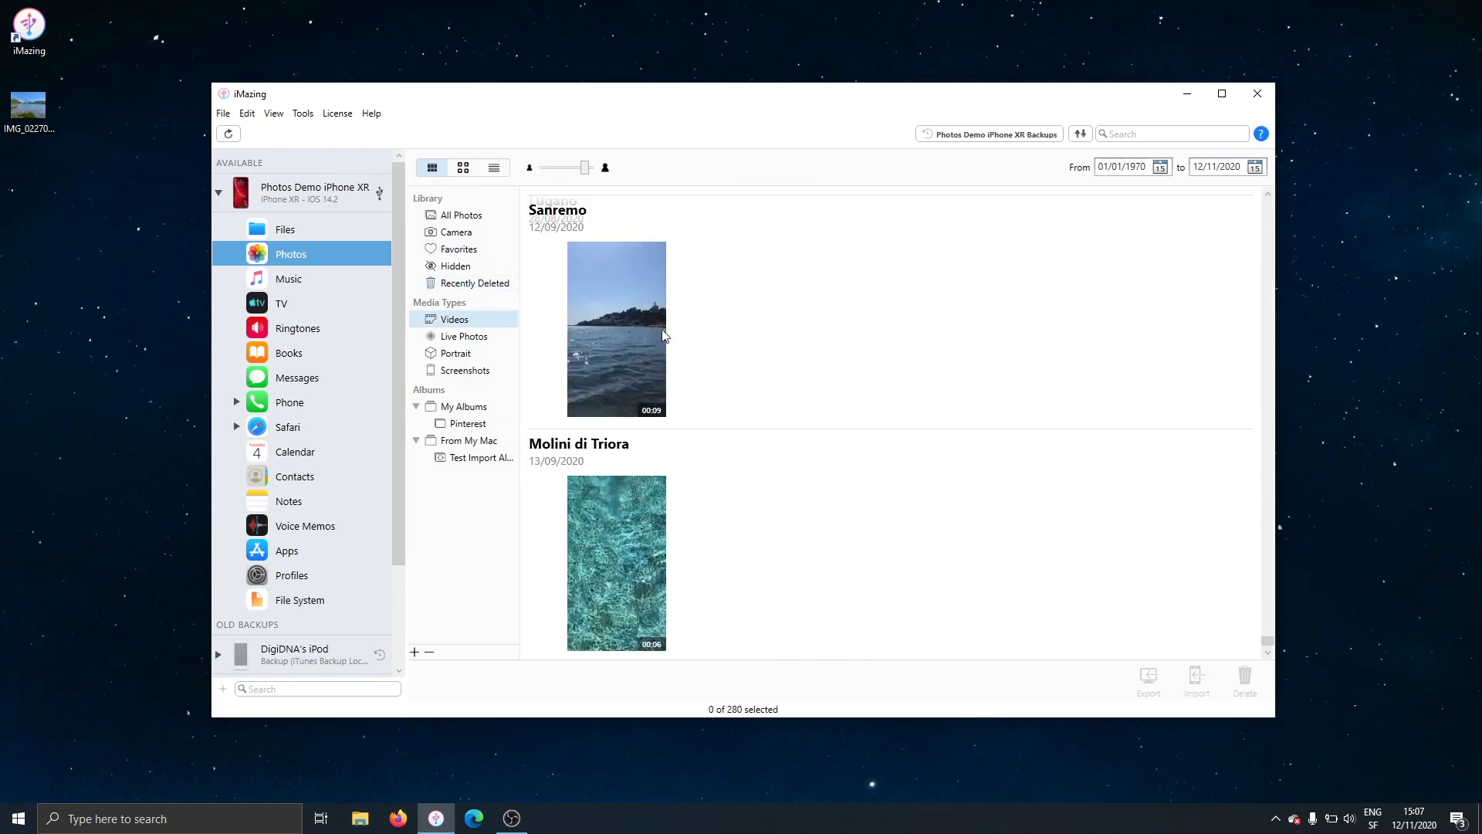
click(465, 338)
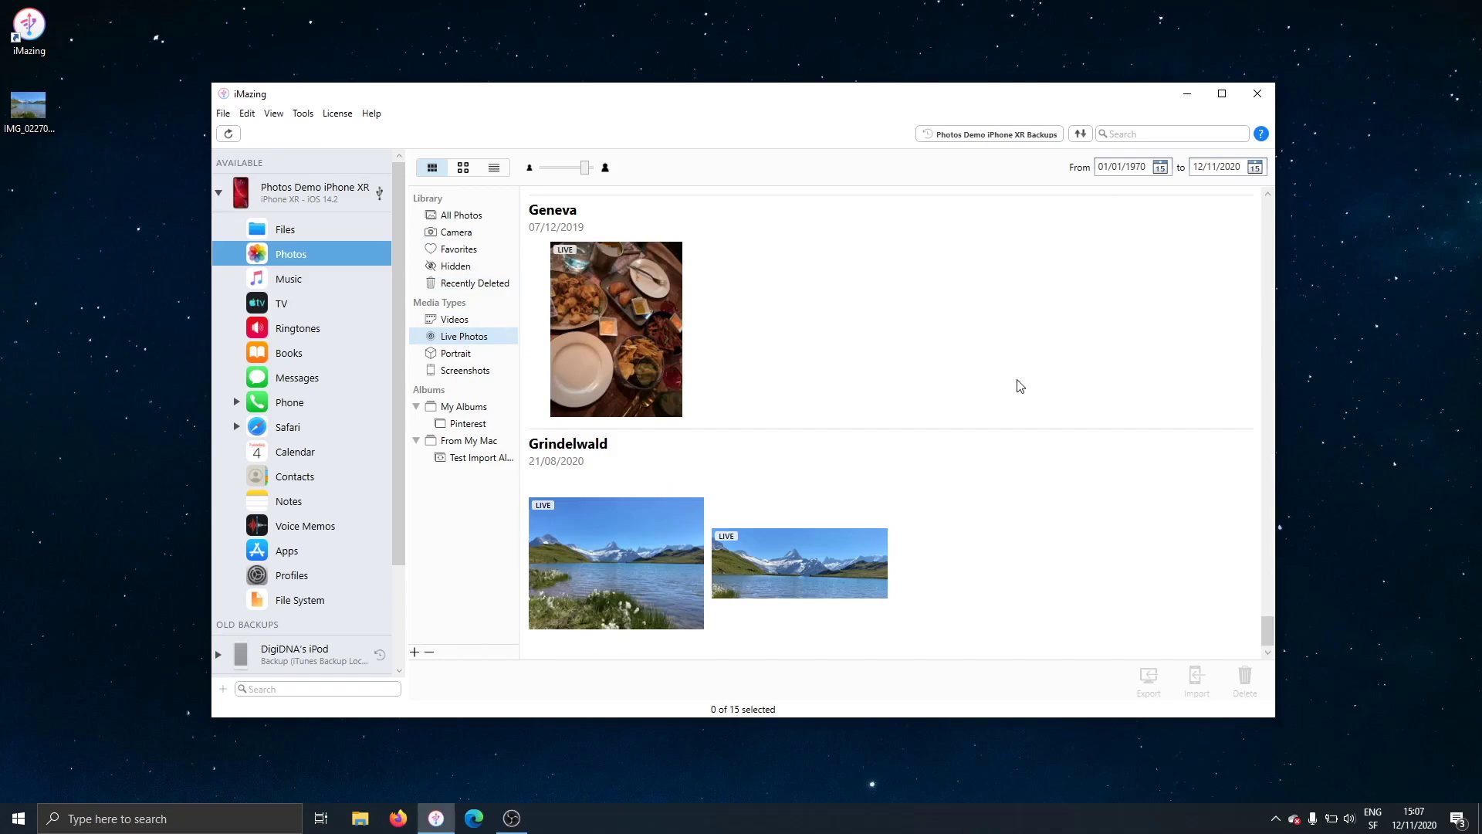
- Open IMG_4517.HEIC and preview its current still, original video and original still assets
double_click(815, 564)
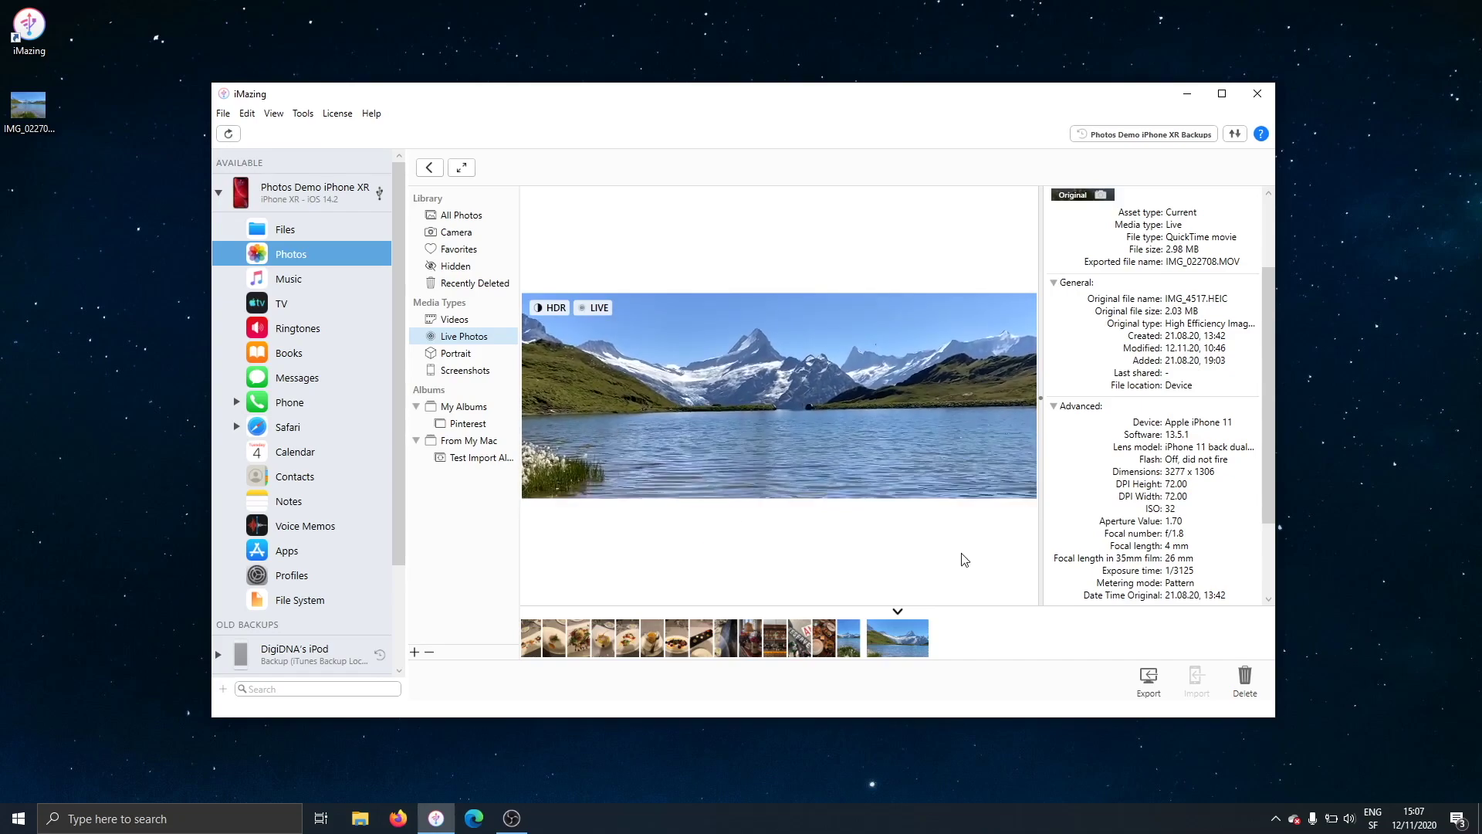
scroll(1151, 506, up, 3)
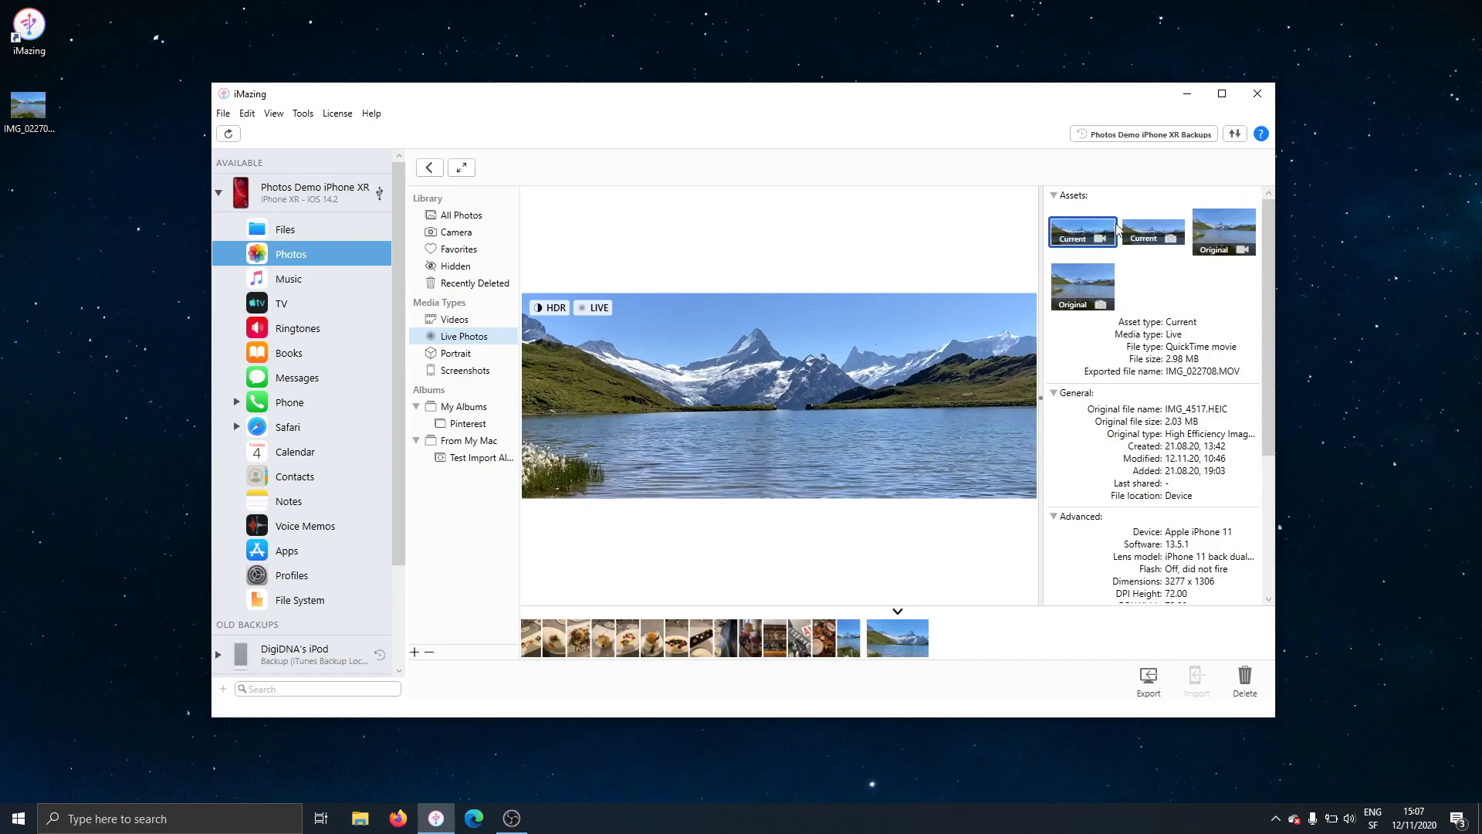
click(1142, 230)
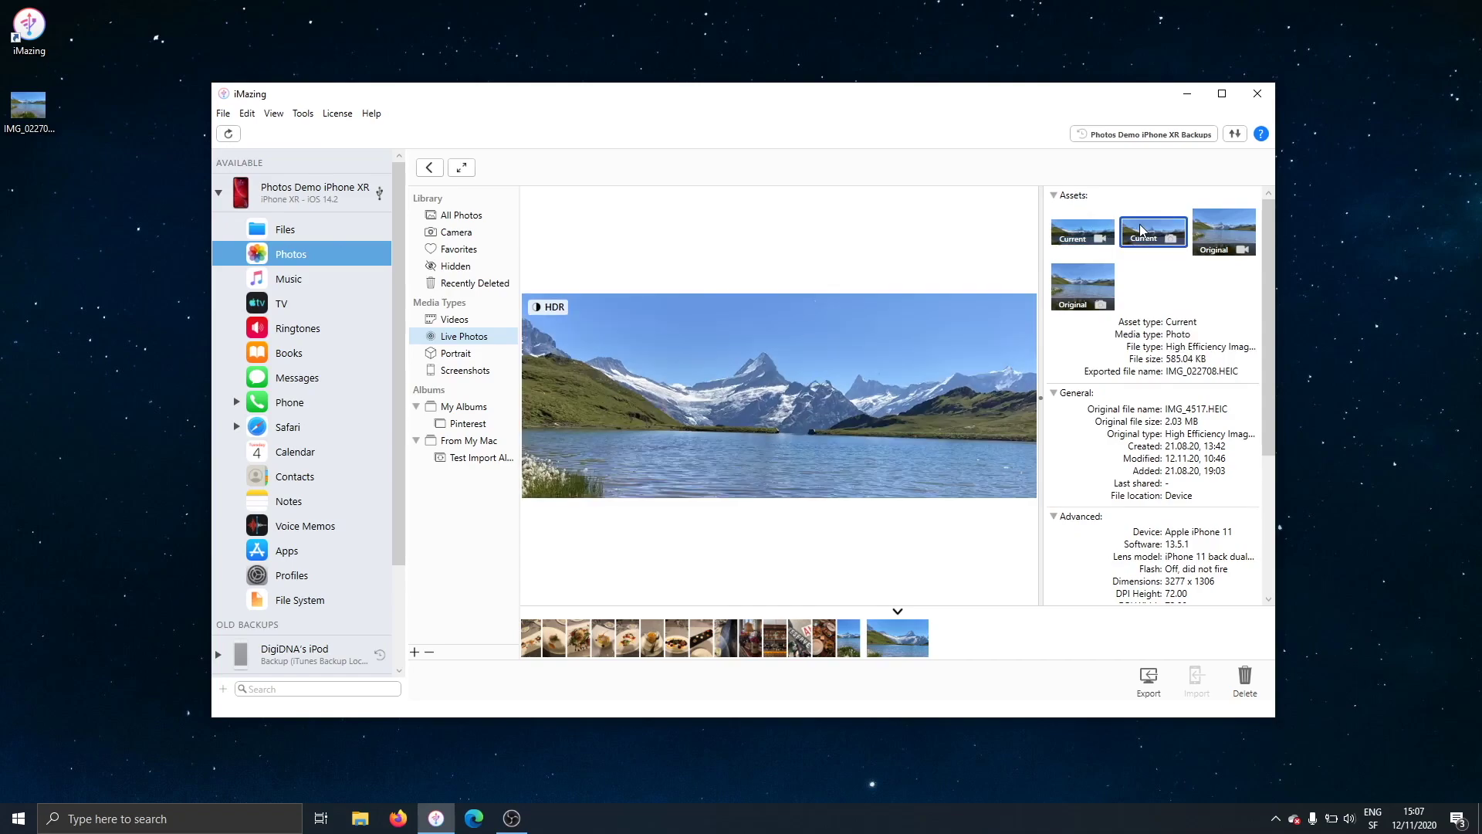
click(1235, 229)
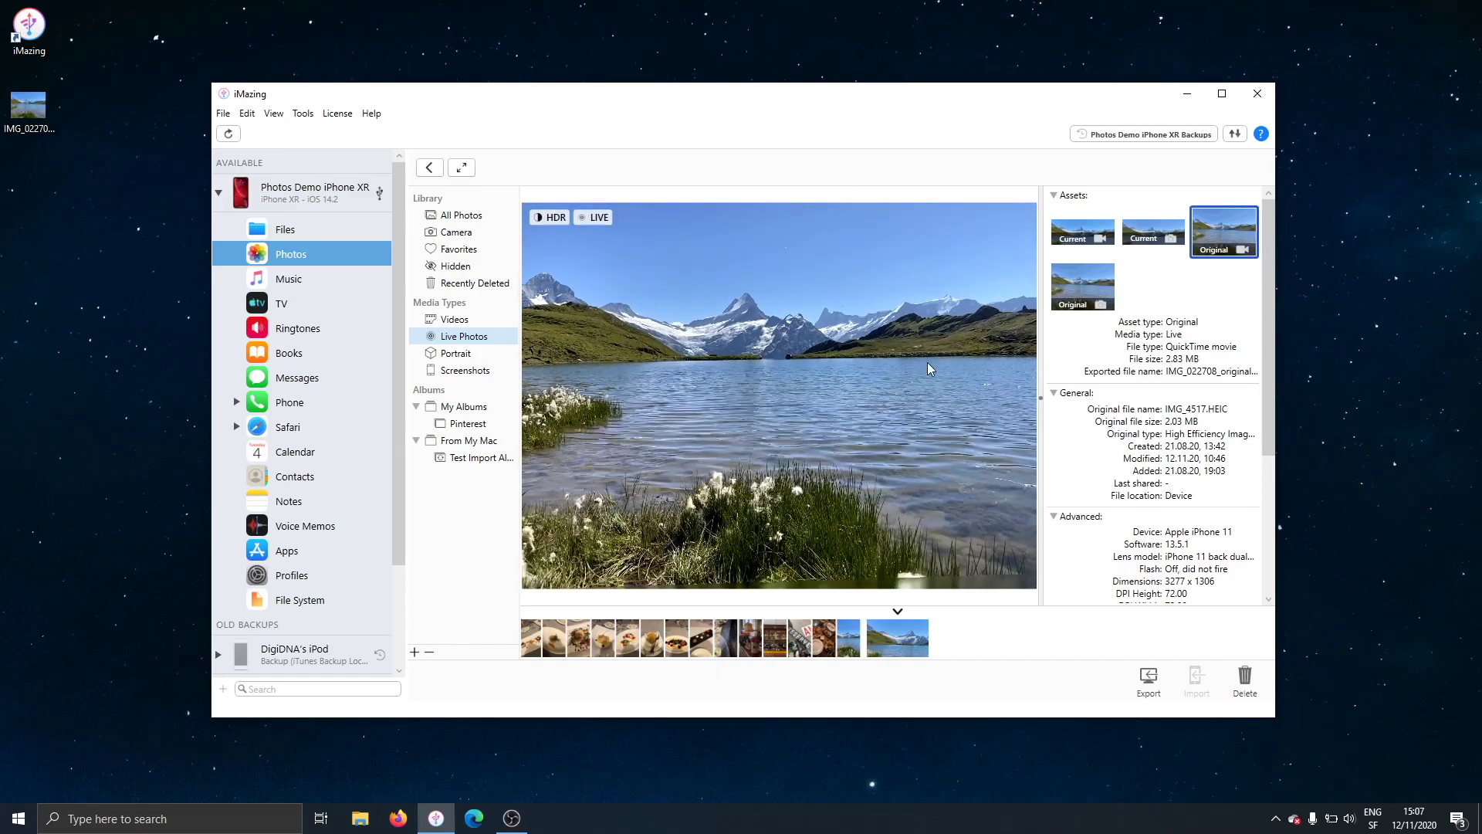
click(1071, 292)
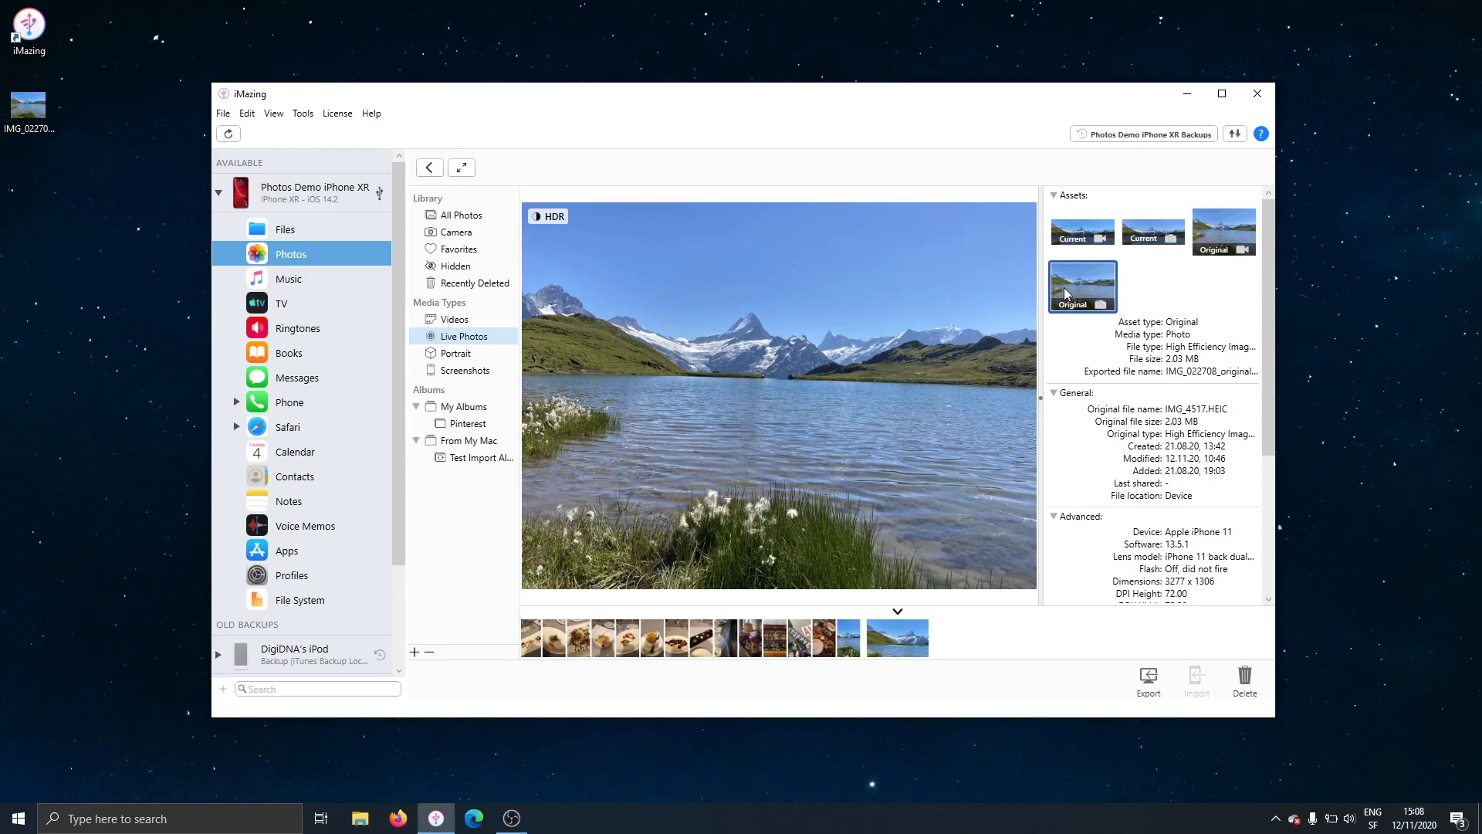
- Copy the Live Photo's original JPG asset to the desktop, replacing the existing file
drag(1065, 291, 1406, 275)
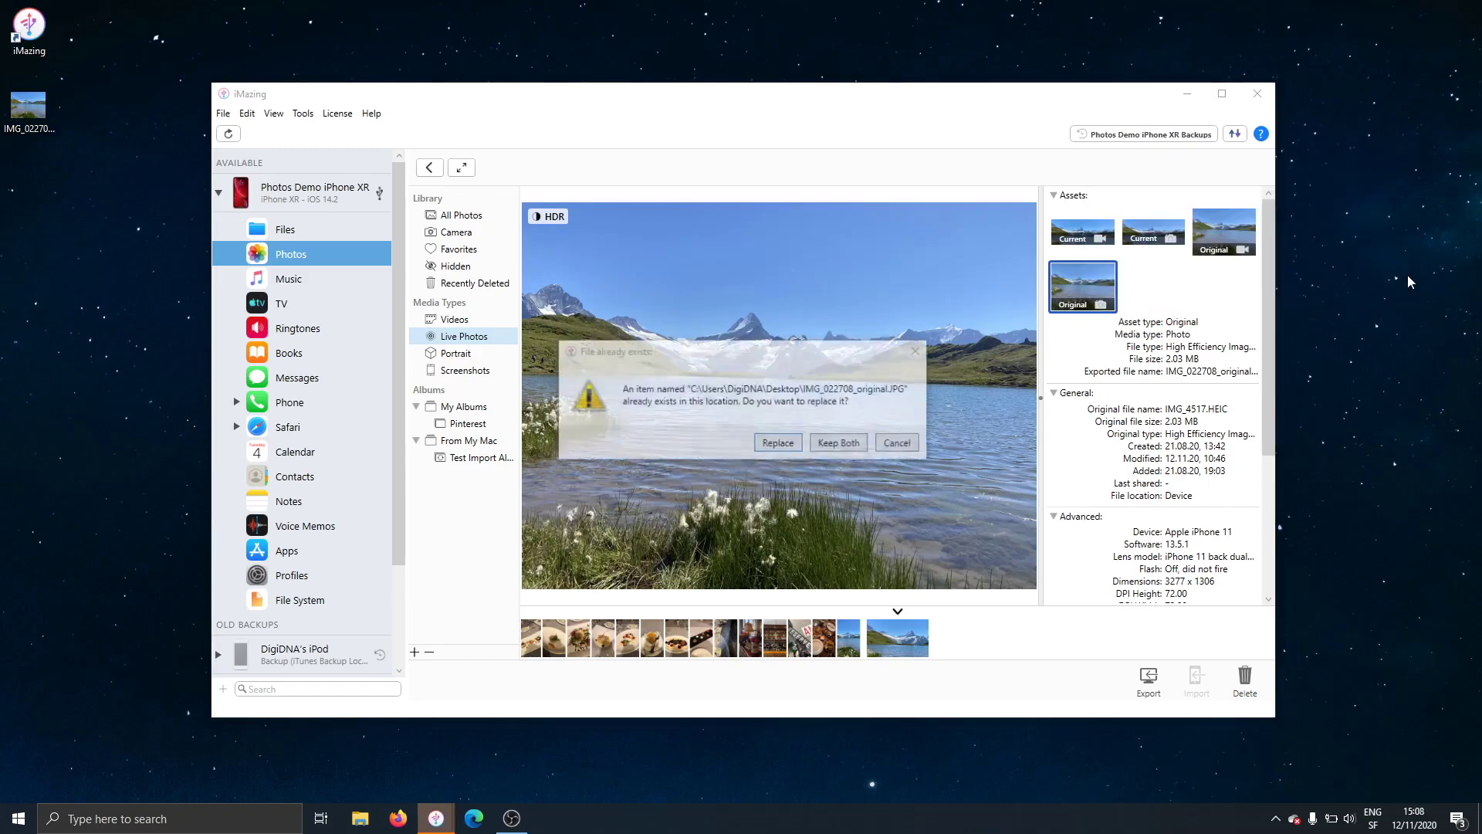
click(778, 445)
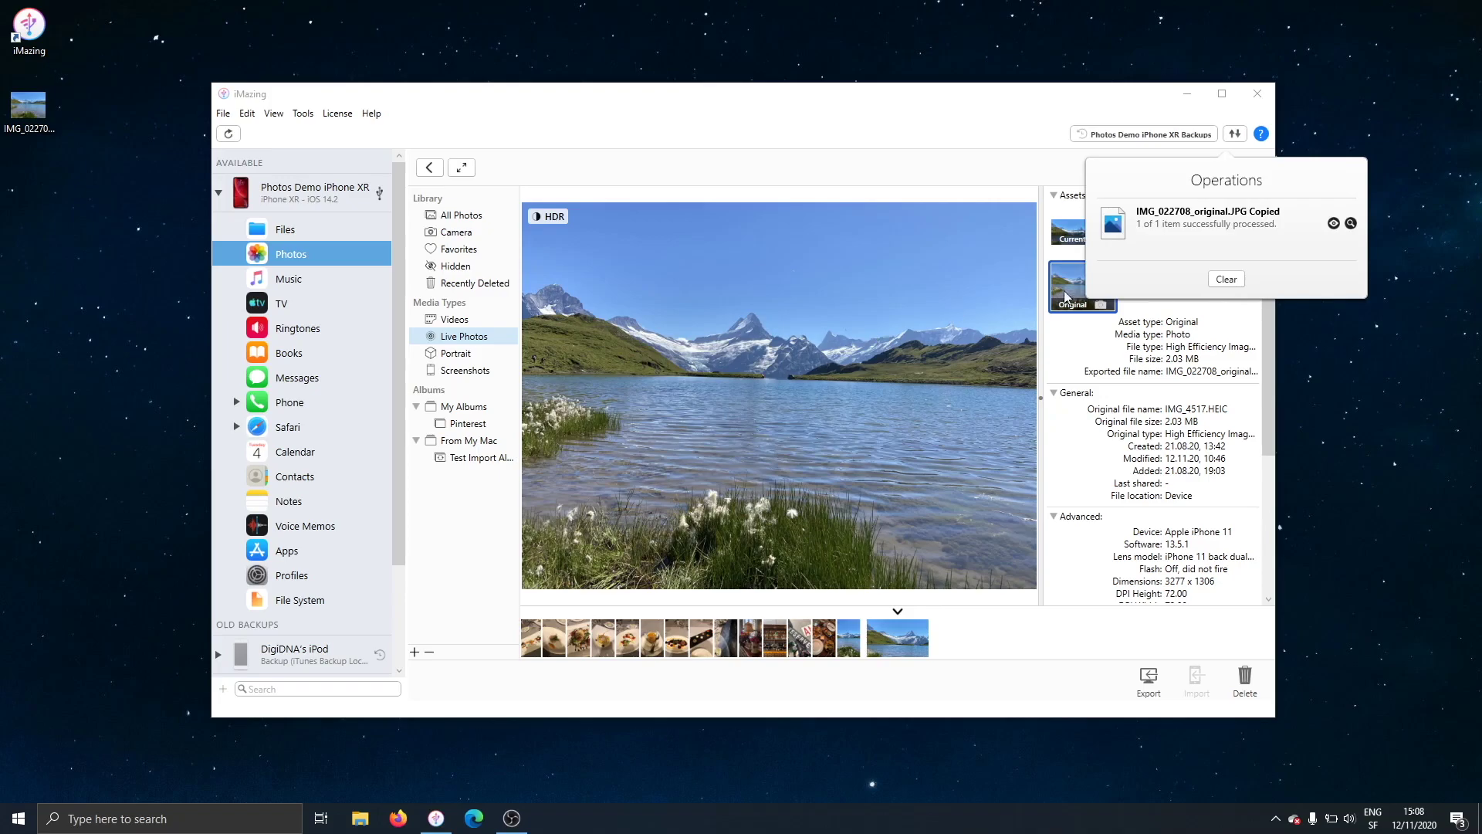
click(1217, 282)
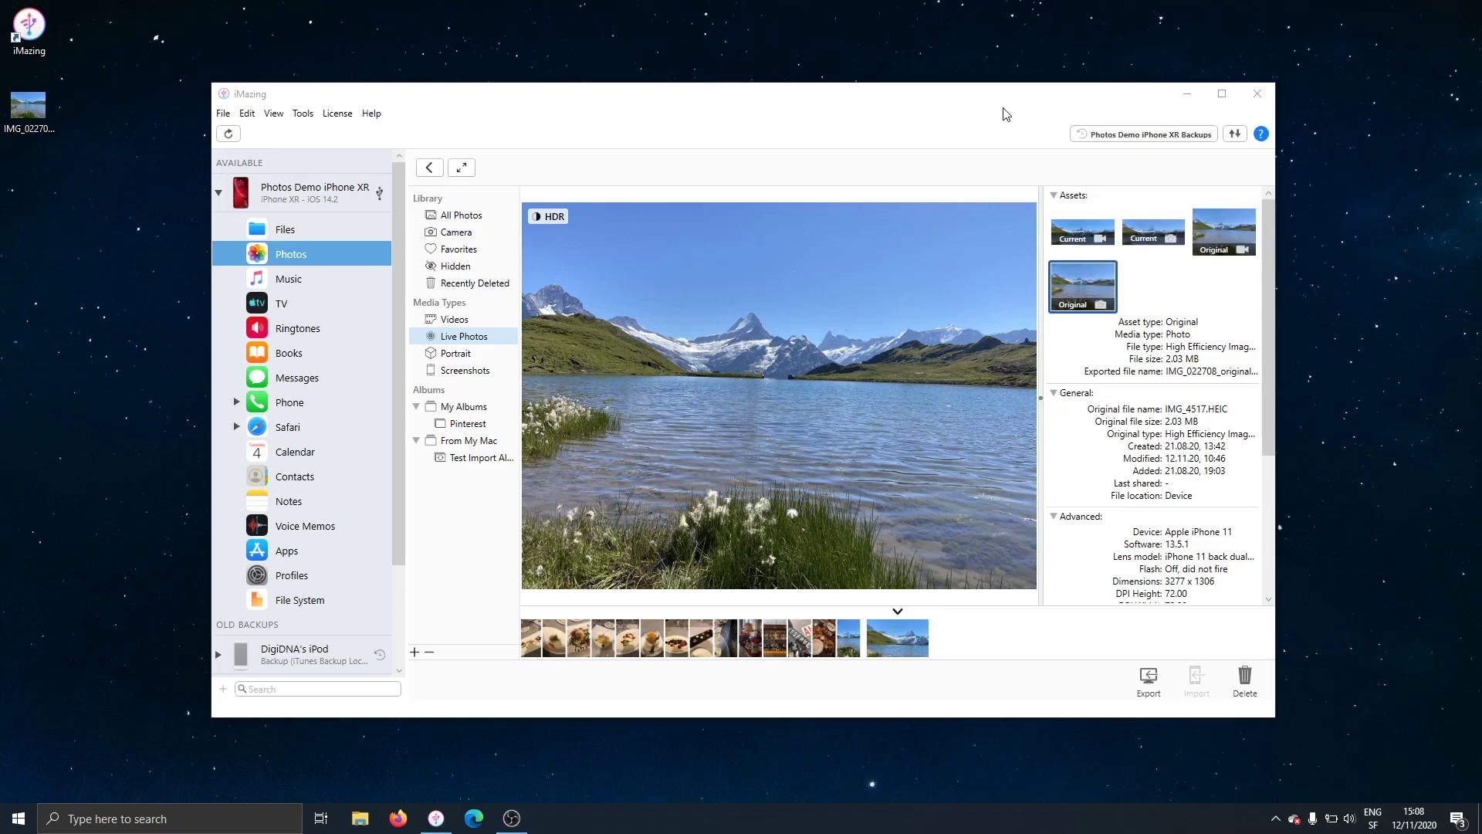
- Copy the original MOV video asset to the desktop and dismiss the operations summary
click(1224, 224)
drag(1224, 224, 85, 197)
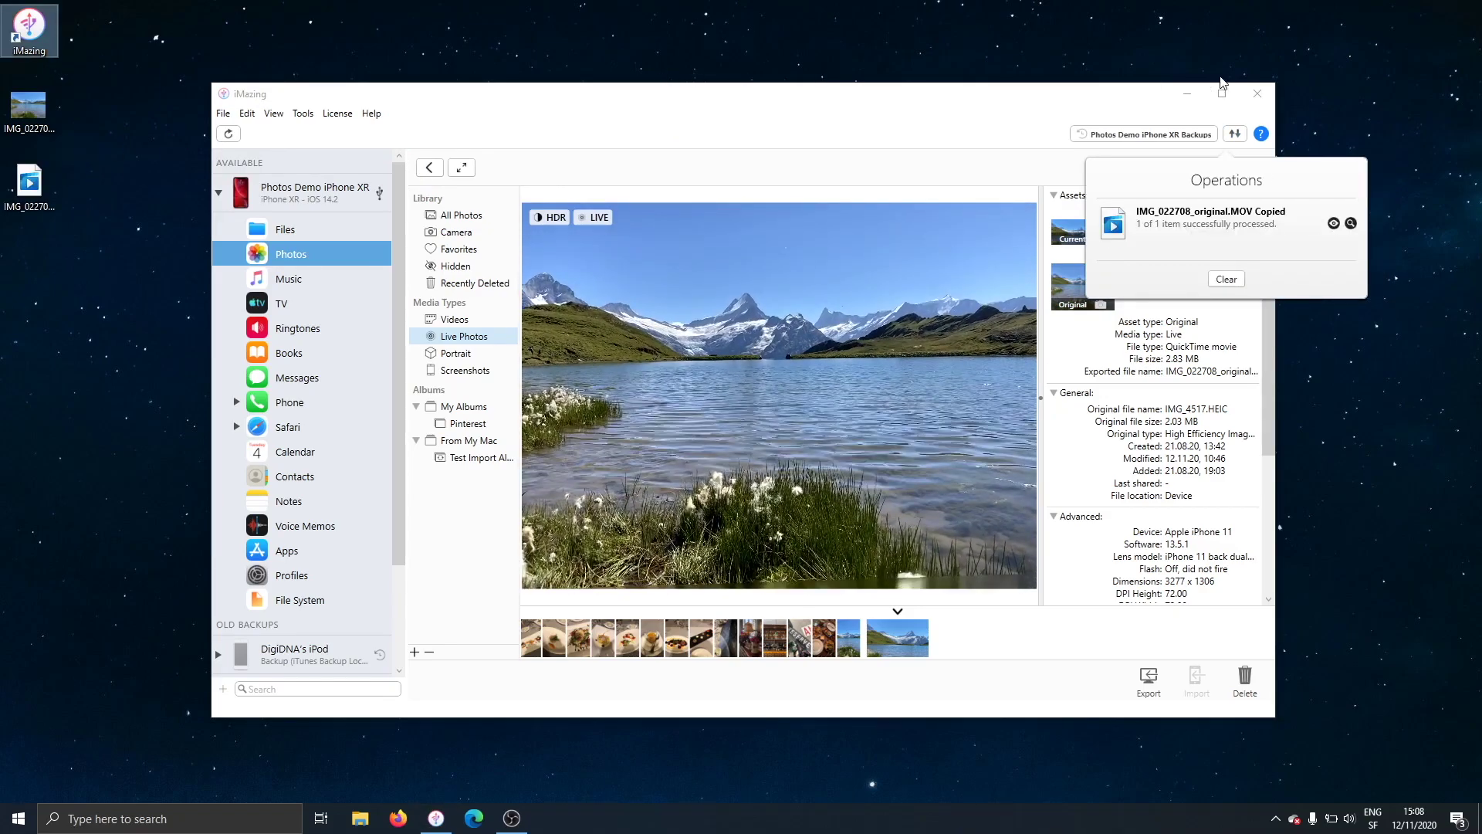
click(1111, 100)
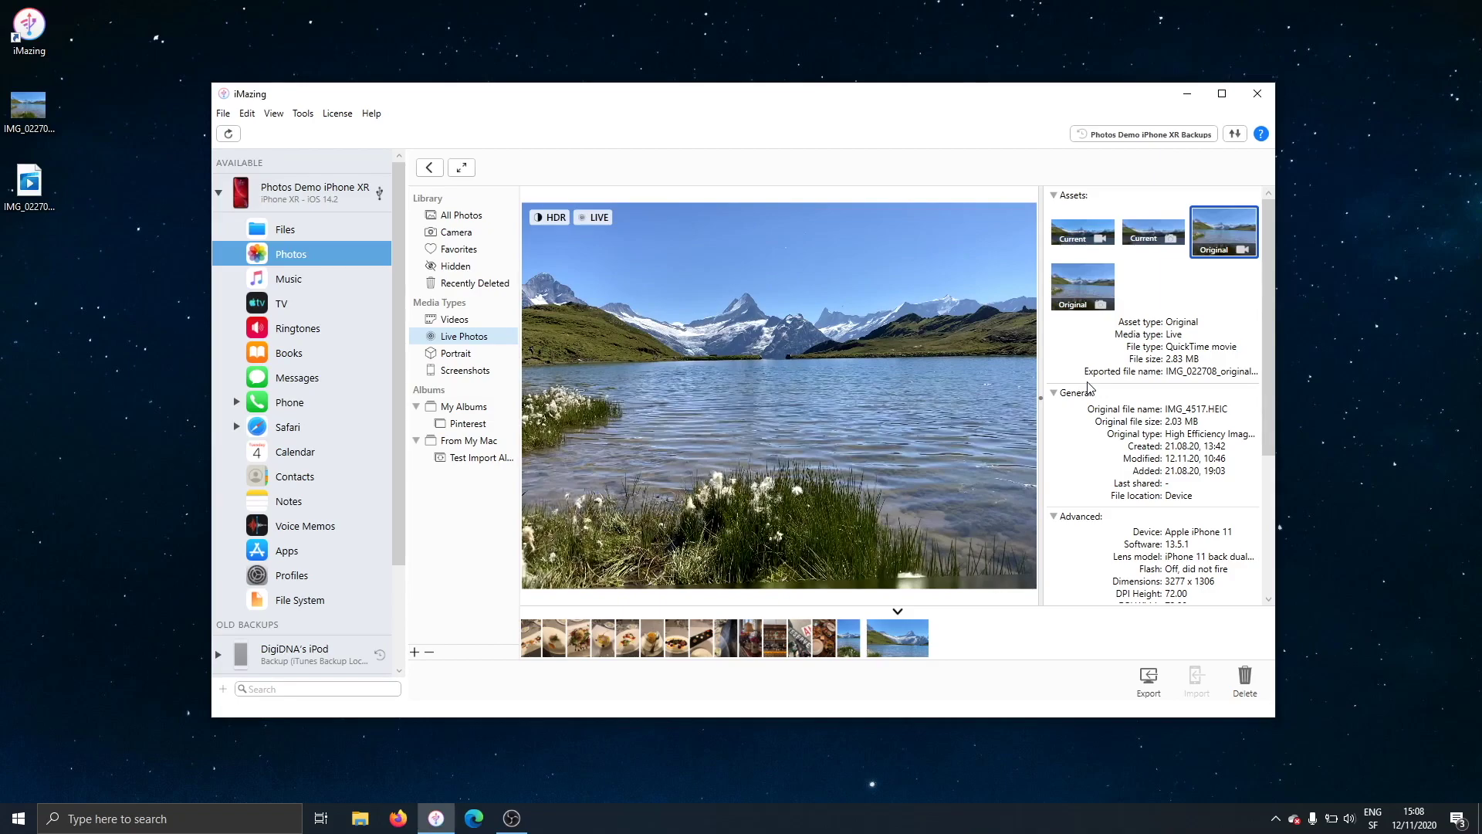
- Return to the All Photos grid and select all 1767 photos
click(430, 169)
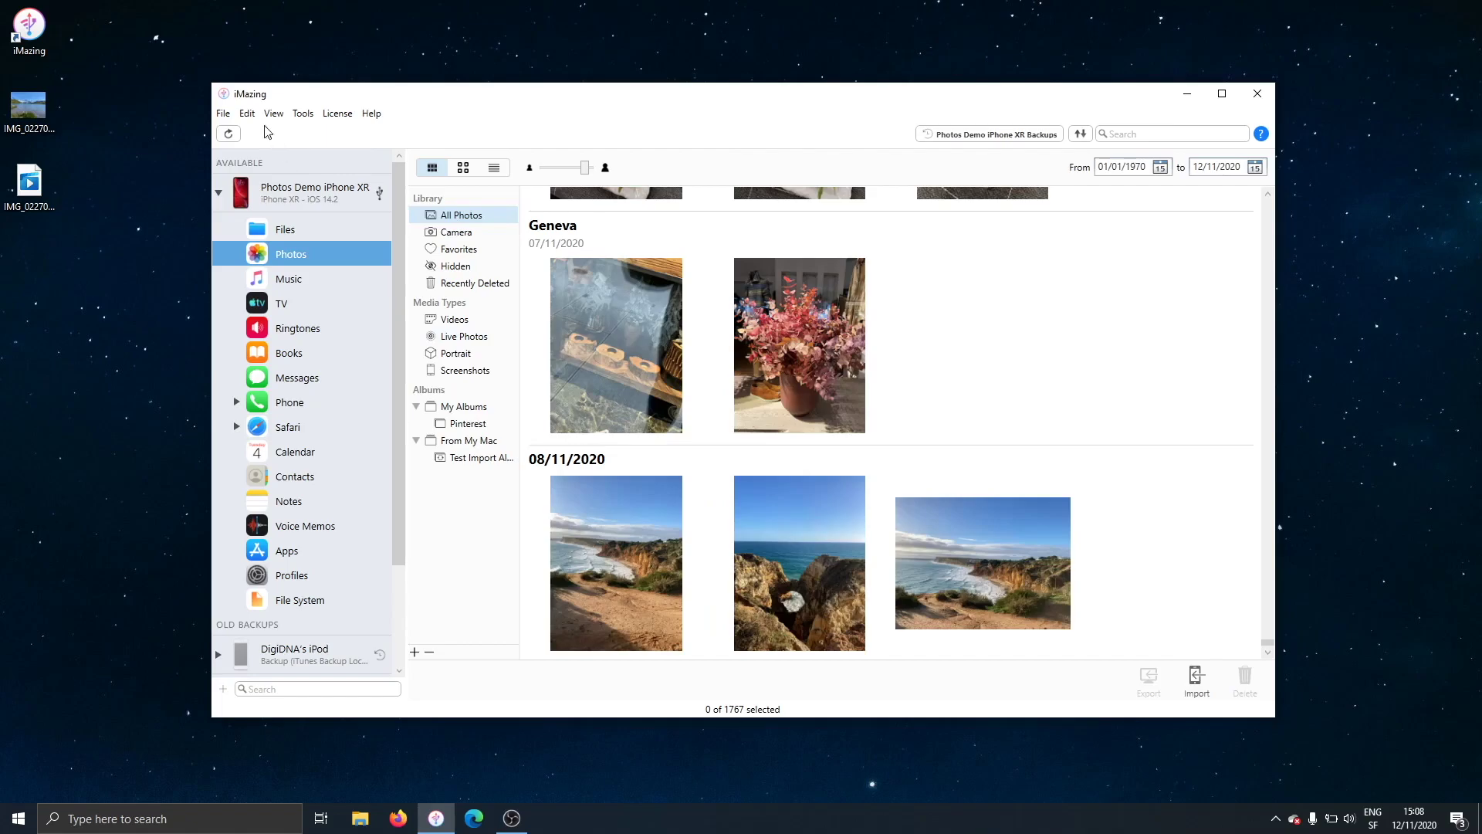
click(247, 114)
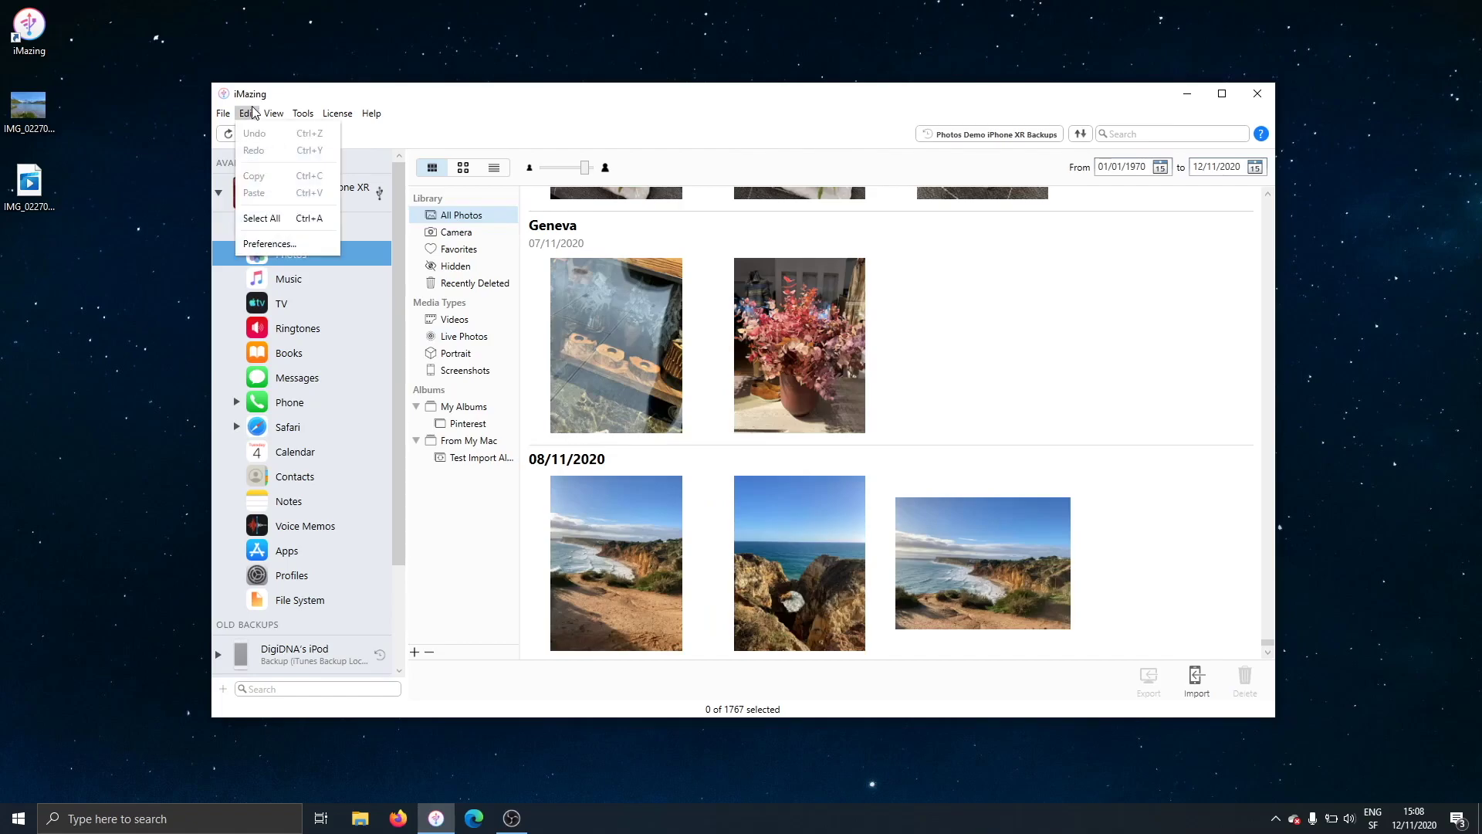
click(262, 218)
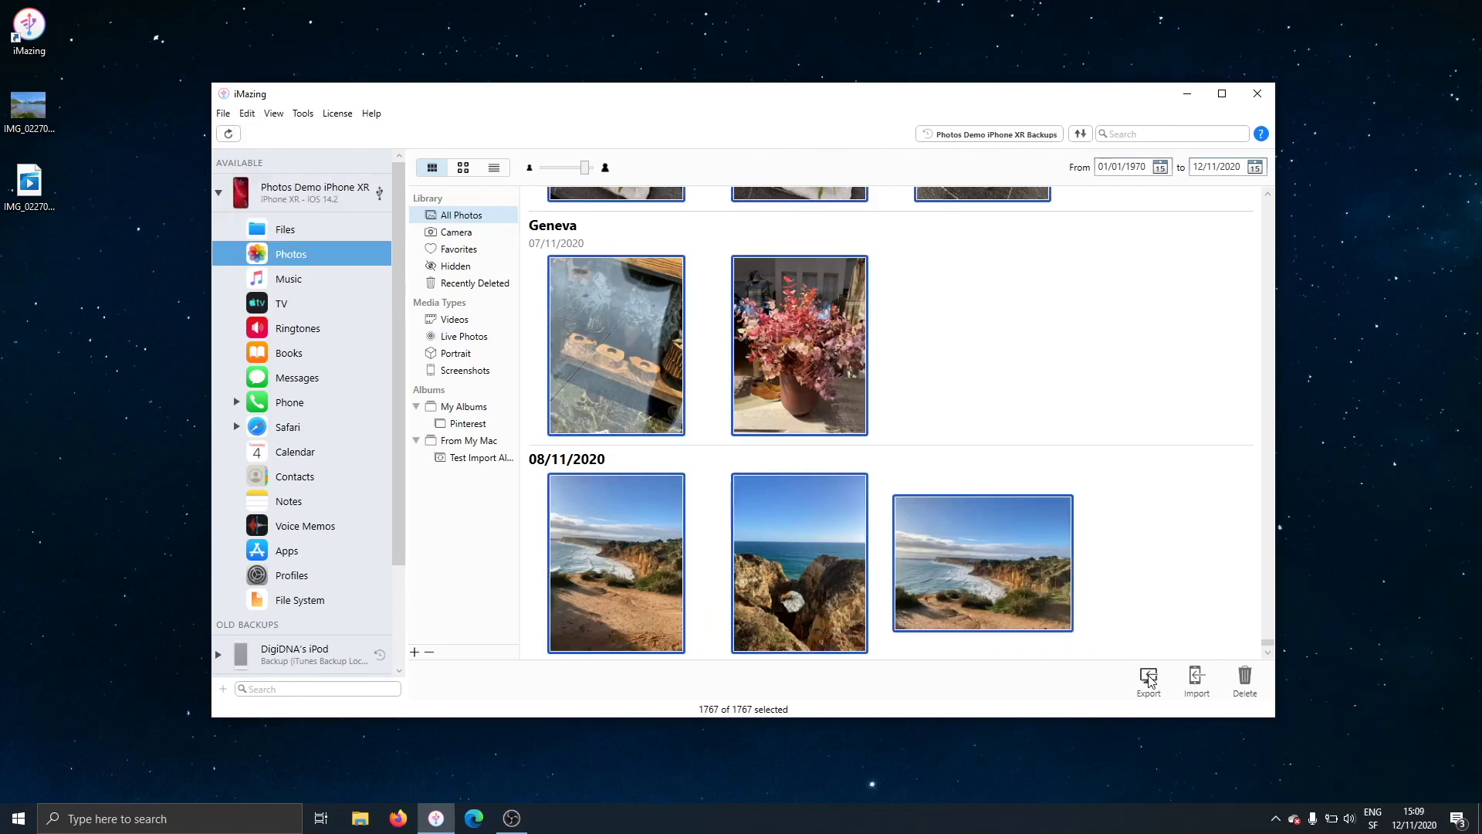
- Review bulk export options with Include video files ticked, then cancel without exporting
click(1149, 677)
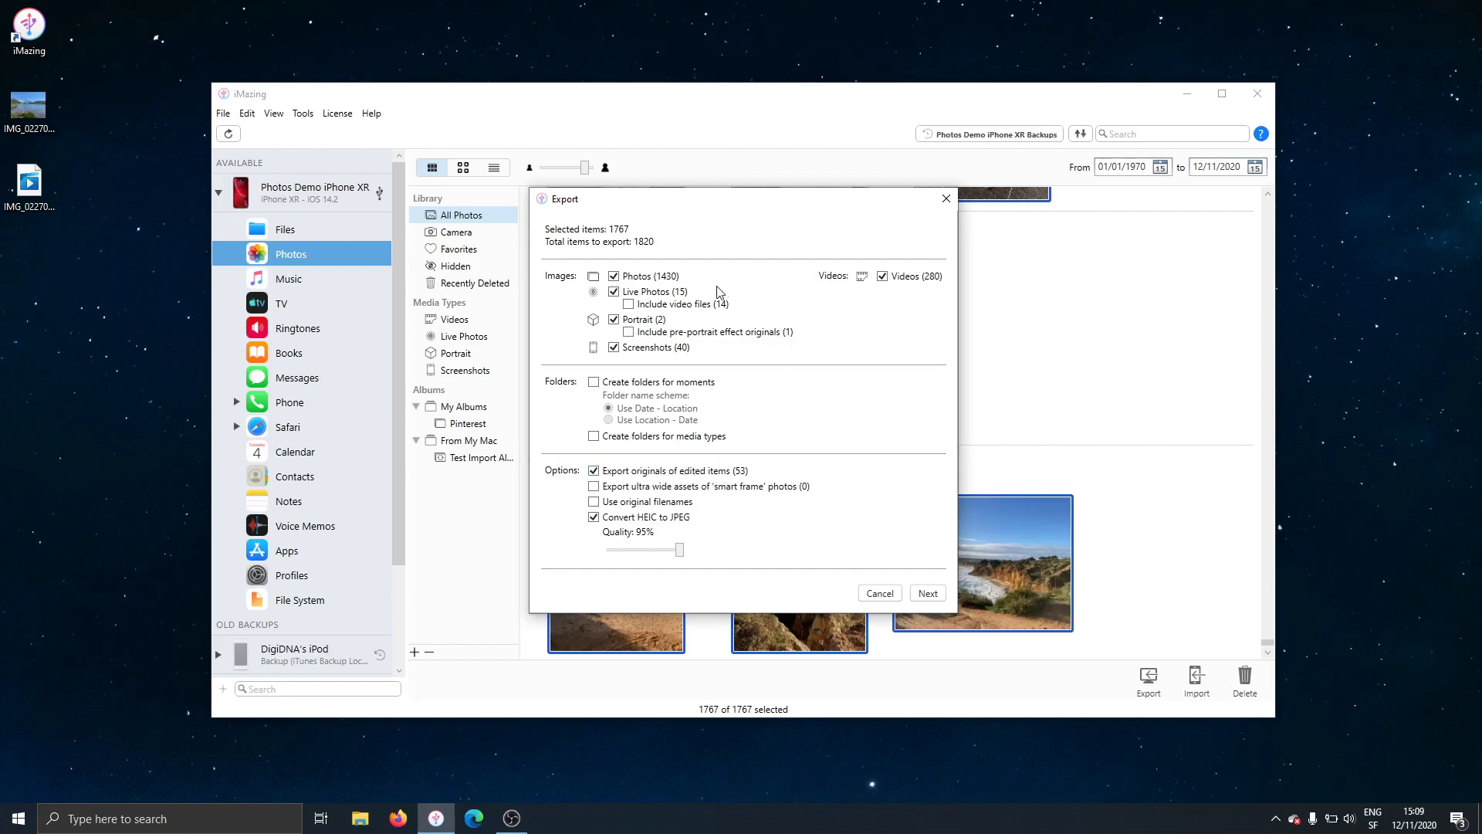
click(670, 305)
click(930, 594)
click(877, 595)
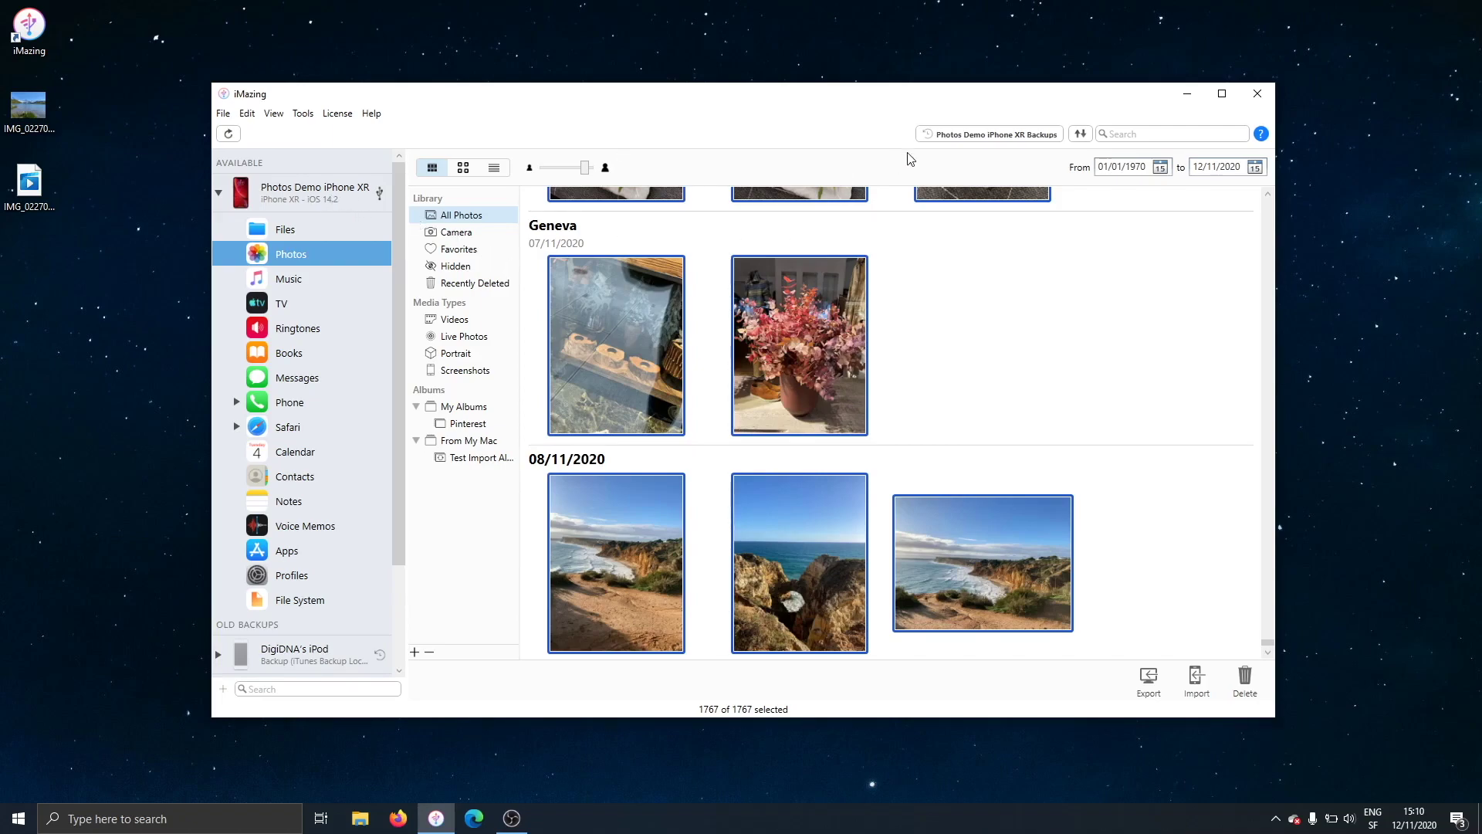
- Load the photo library from the 12.11.20, 10:46 backup
click(972, 136)
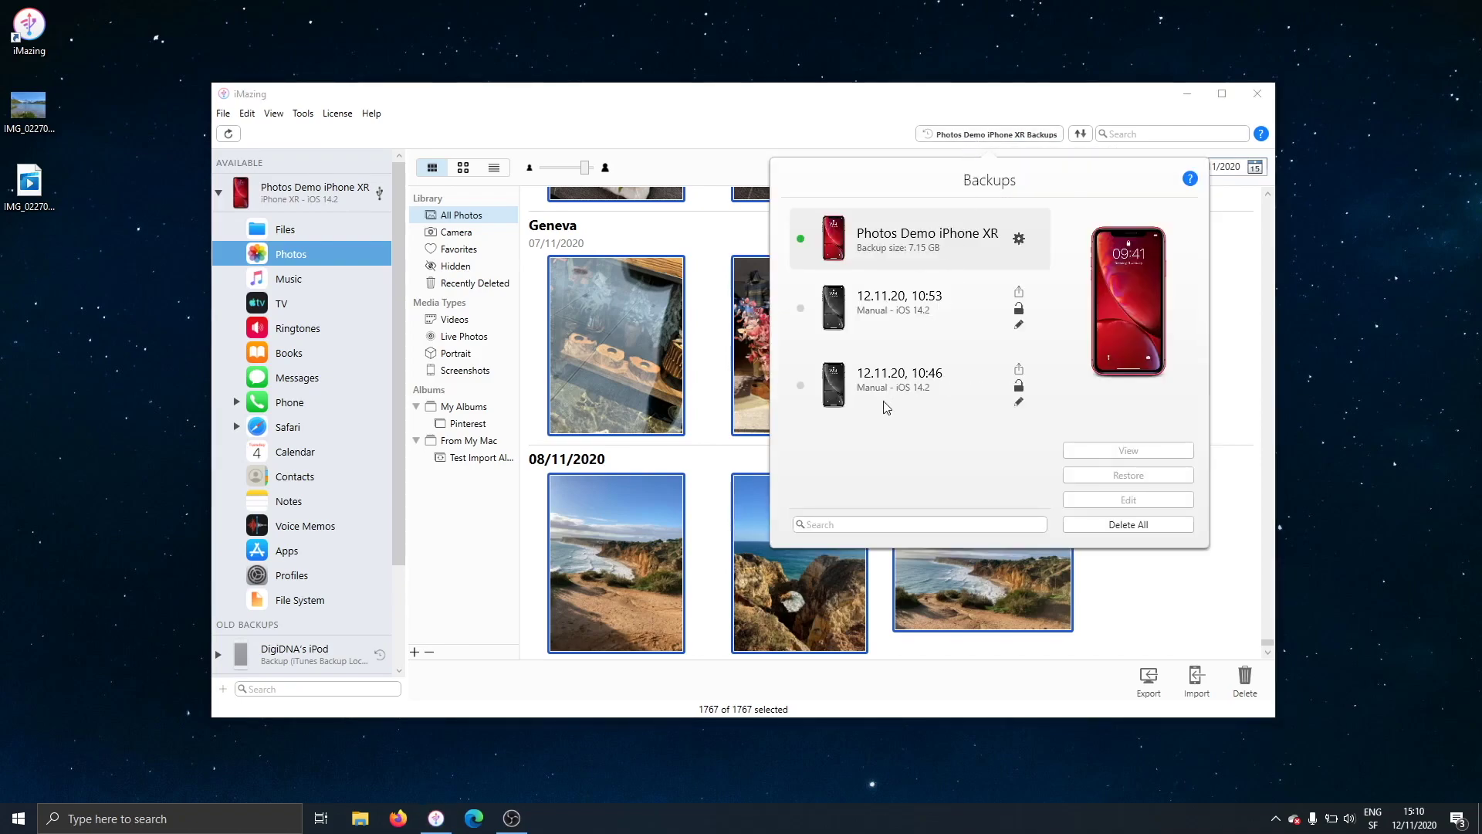
double_click(928, 387)
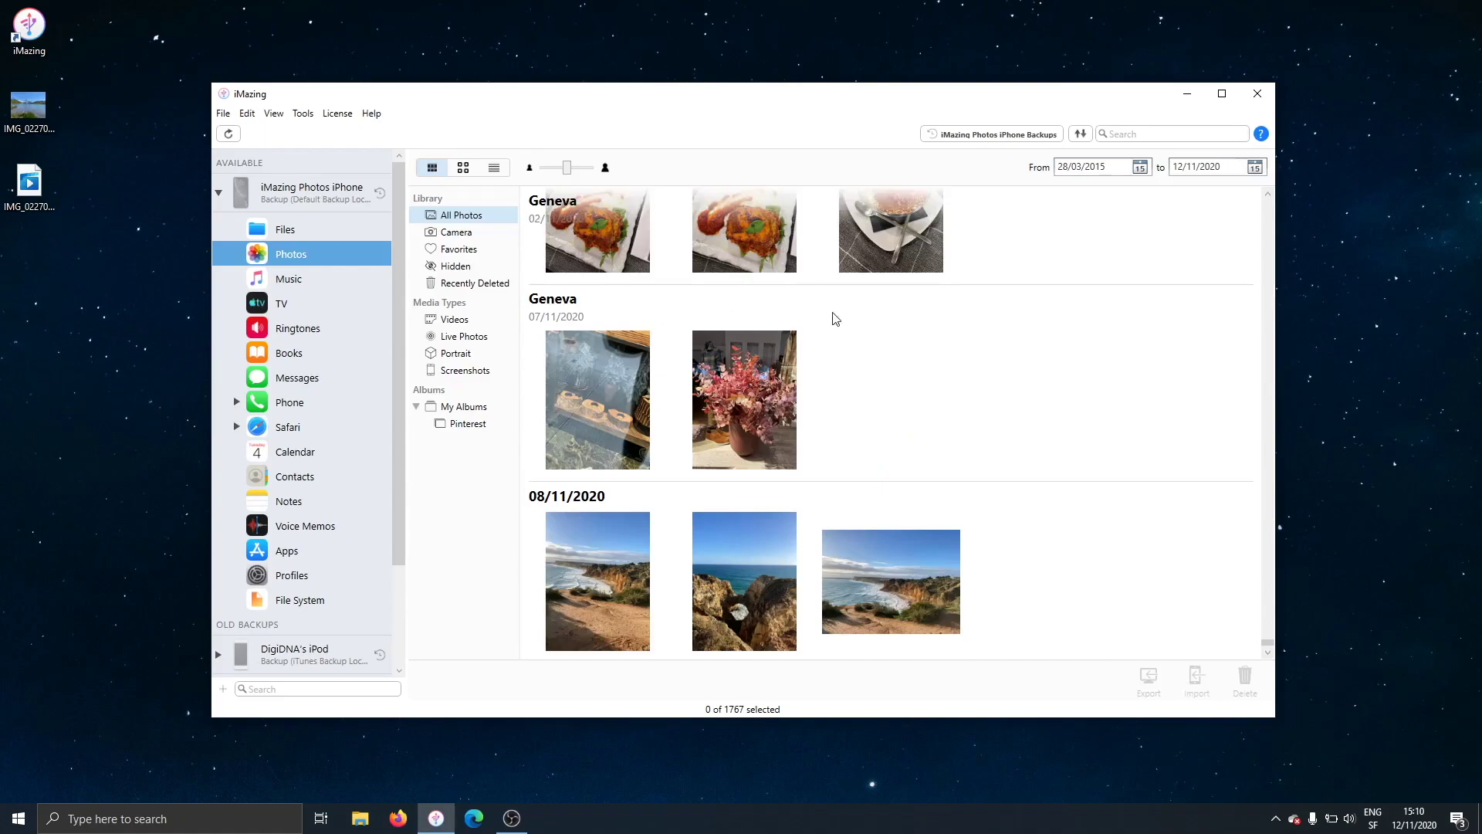
- Copy both deleted 12/11/2020 photos from Recently Deleted to the desktop
click(458, 285)
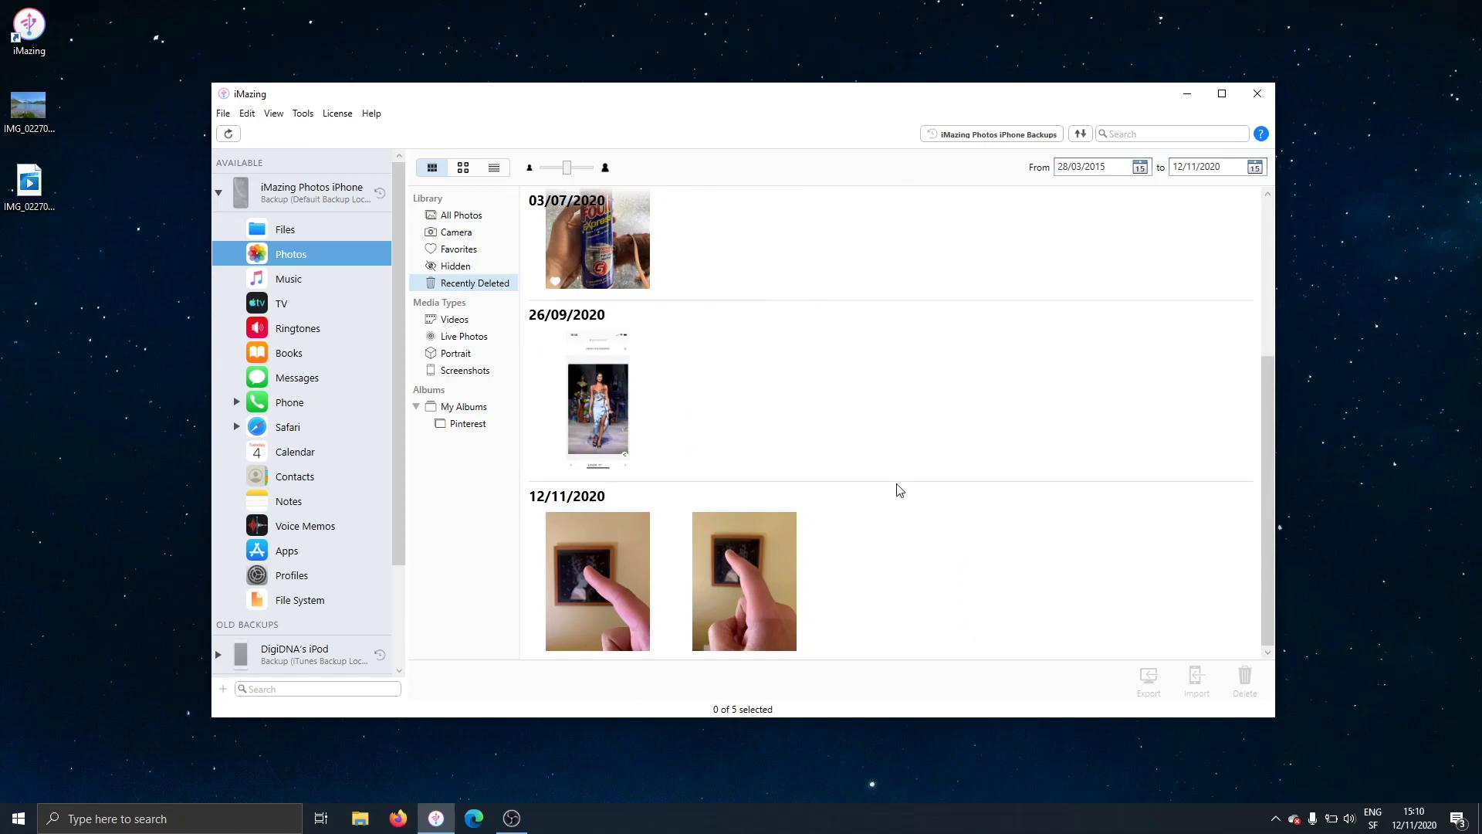
click(757, 579)
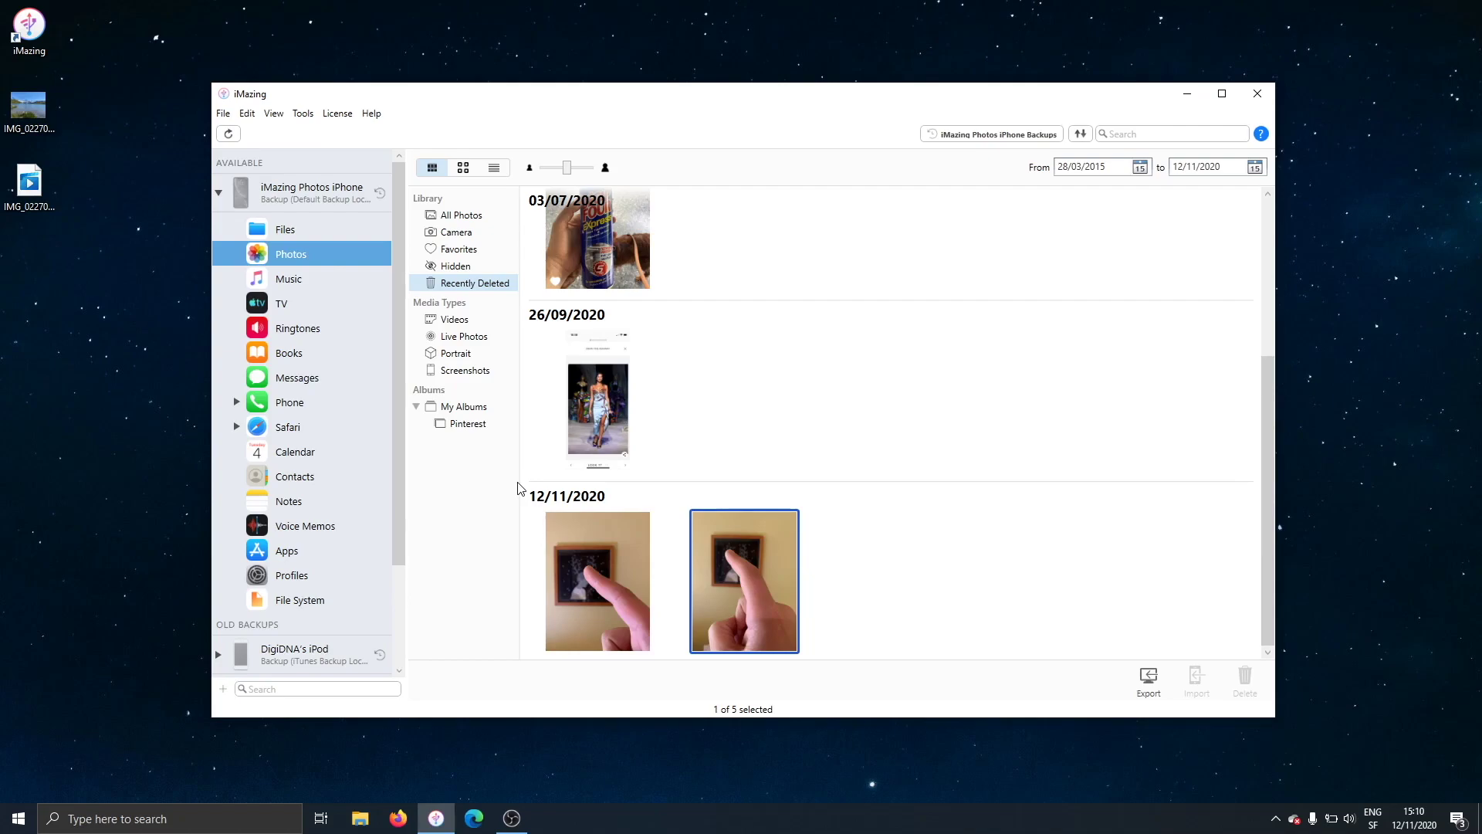
ctrl+click(617, 596)
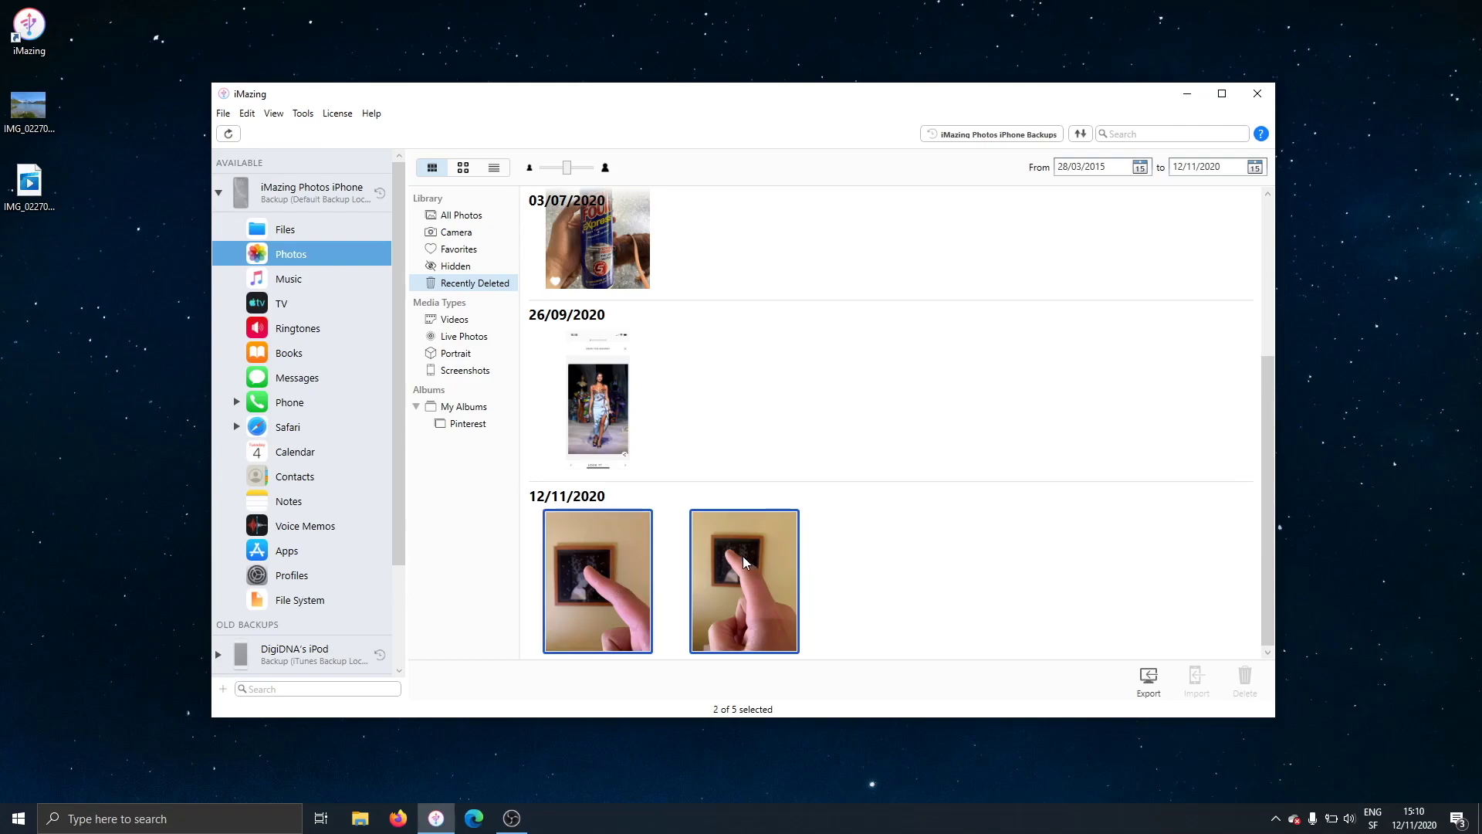
drag(742, 556, 1403, 289)
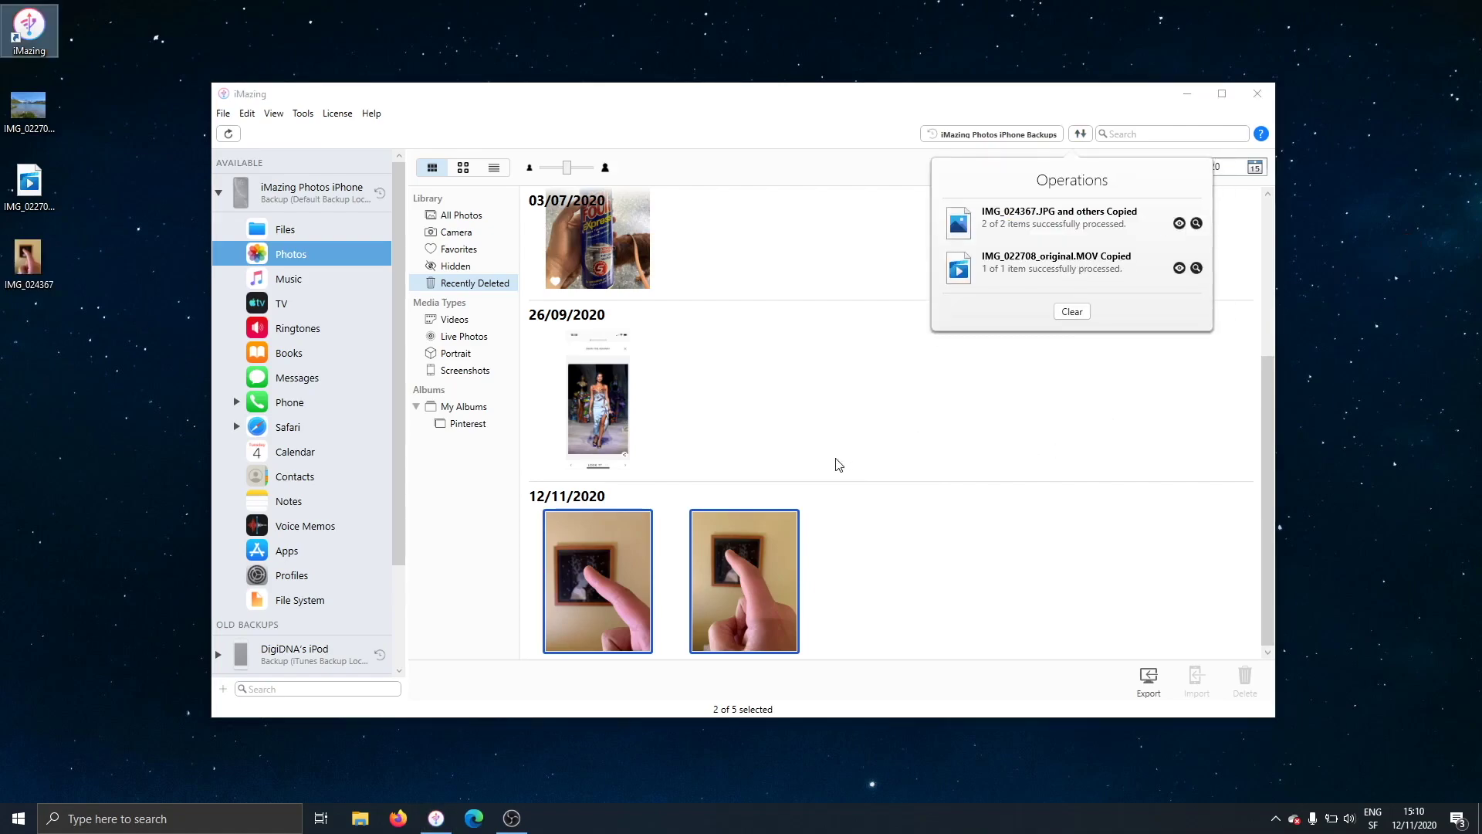
- Open the second 12/11/2020 photo, IMG_1058.HEIC, to view its deletion metadata
click(730, 619)
click(730, 619)
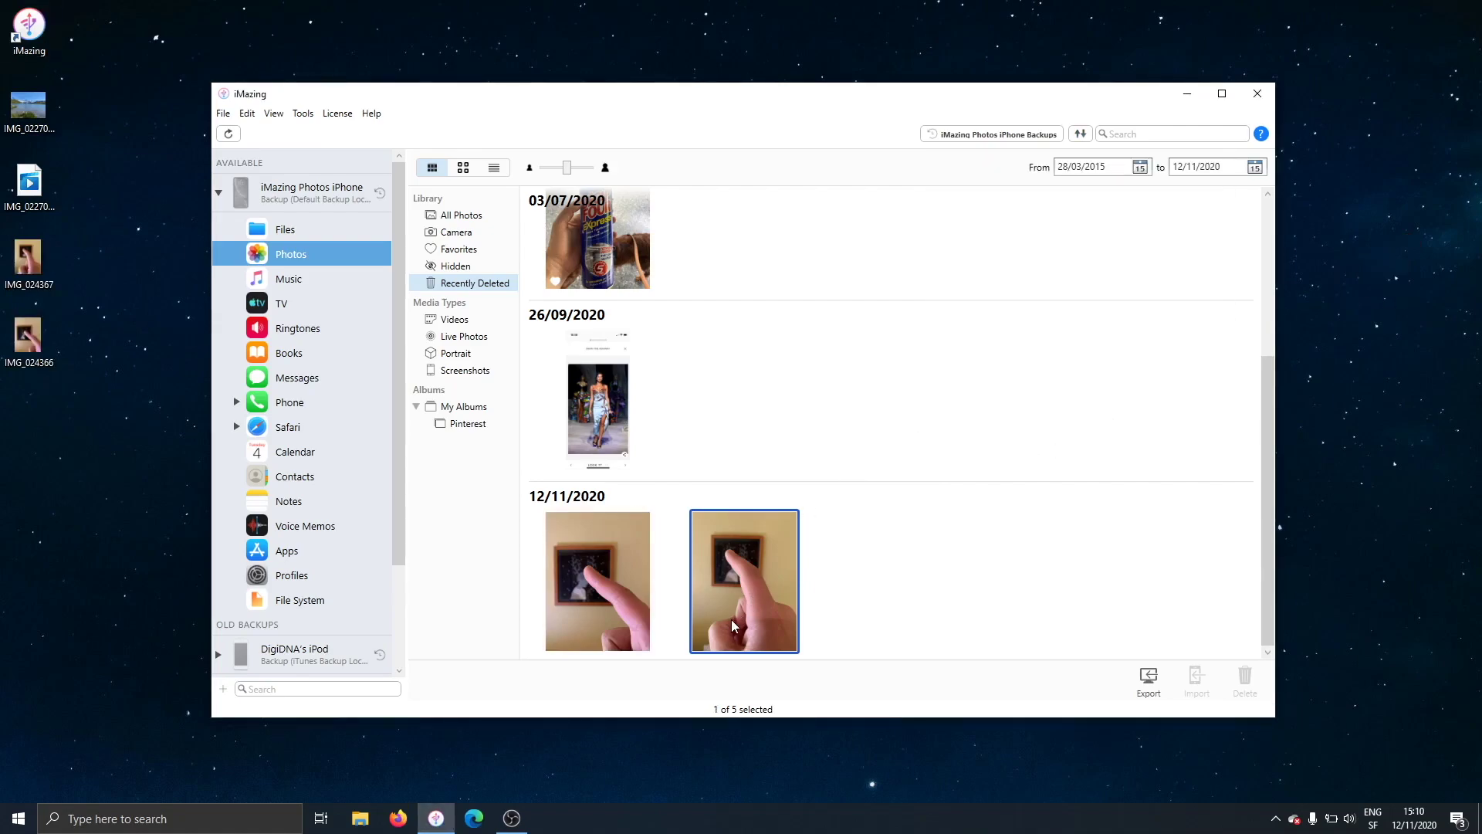
double_click(730, 619)
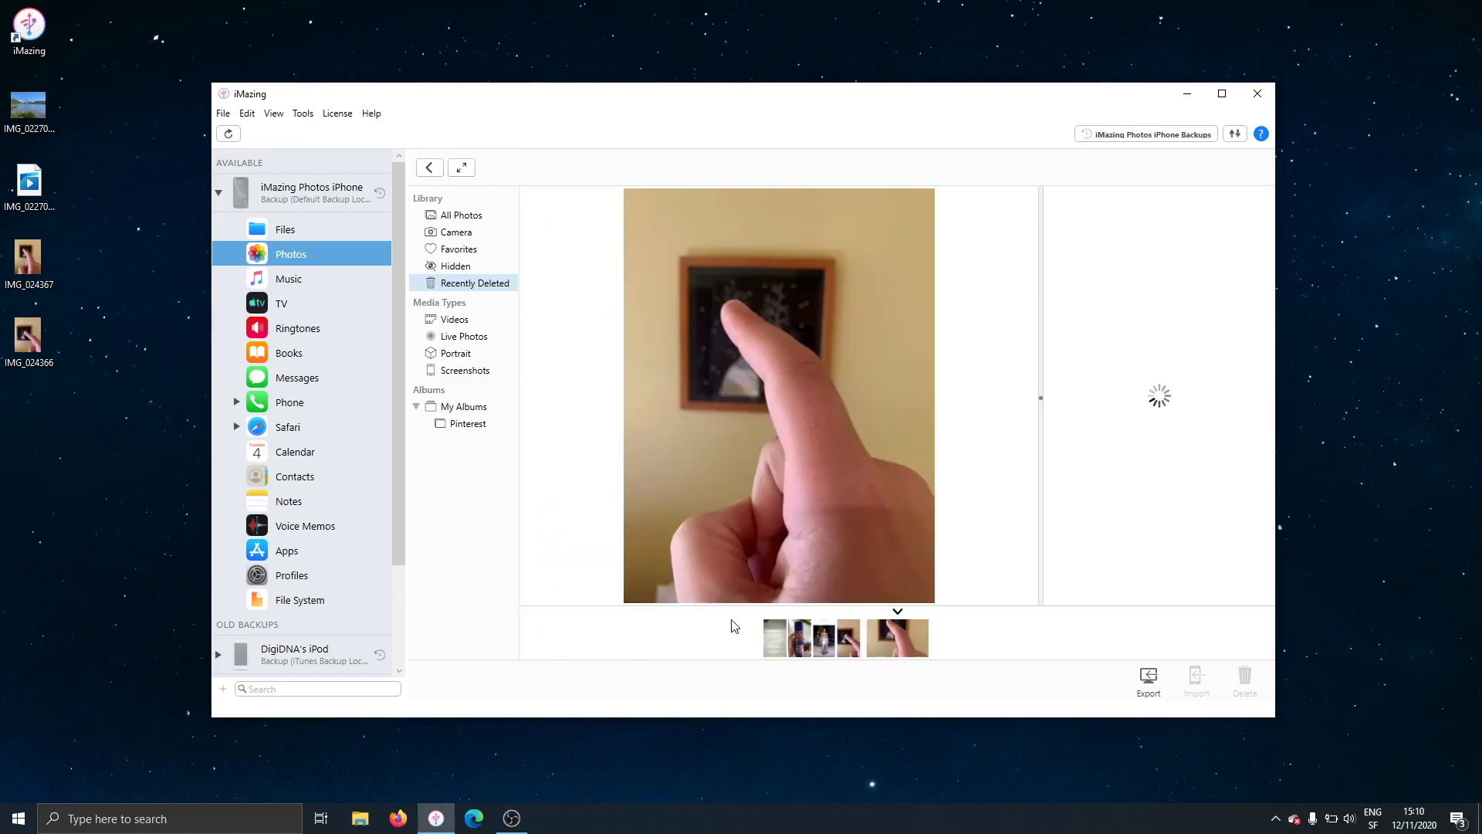
- Preview the recovered photo full screen, then go back to the backup's All Photos grid
double_click(696, 350)
double_click(696, 358)
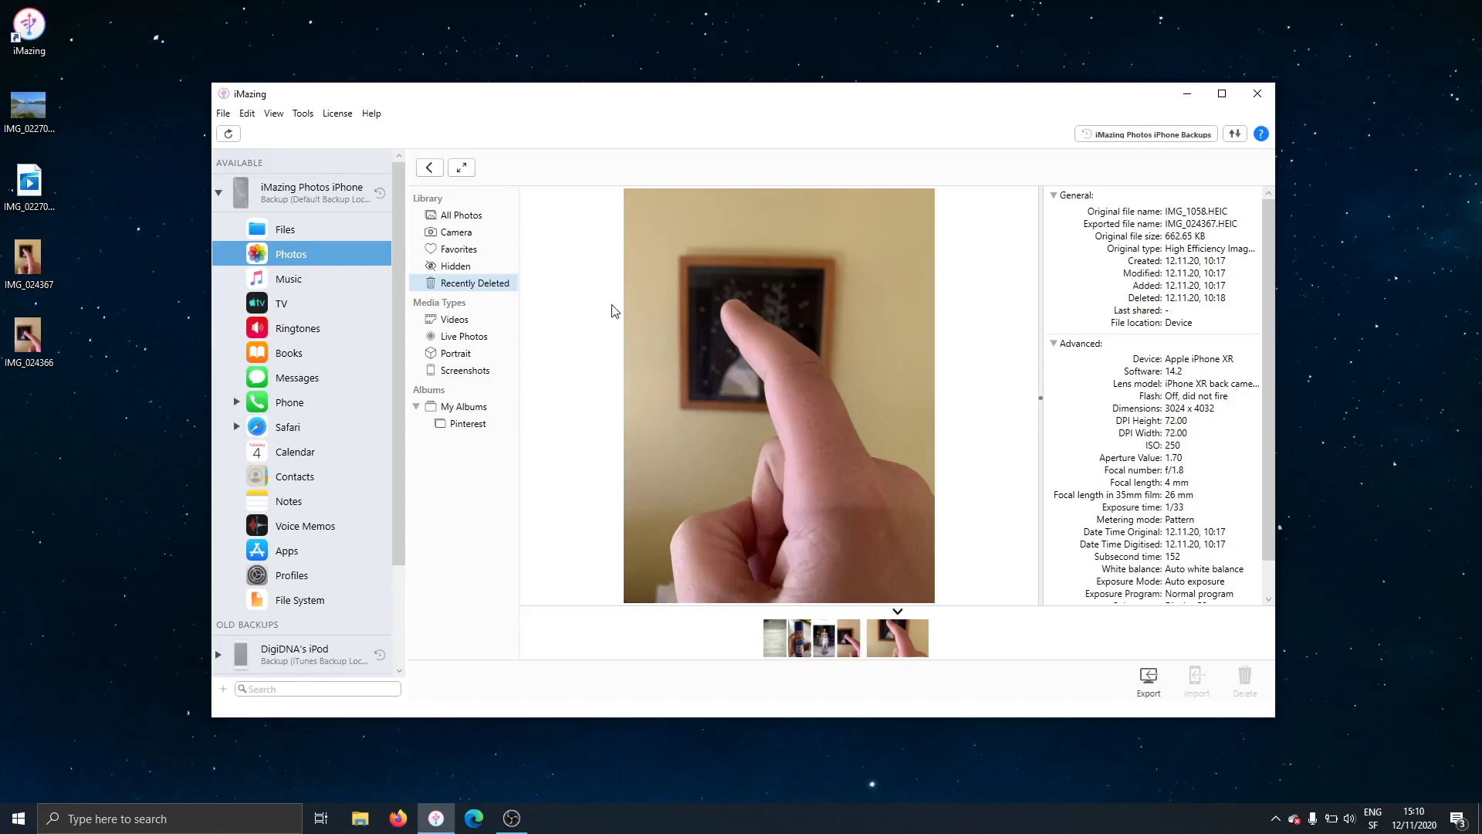
click(426, 168)
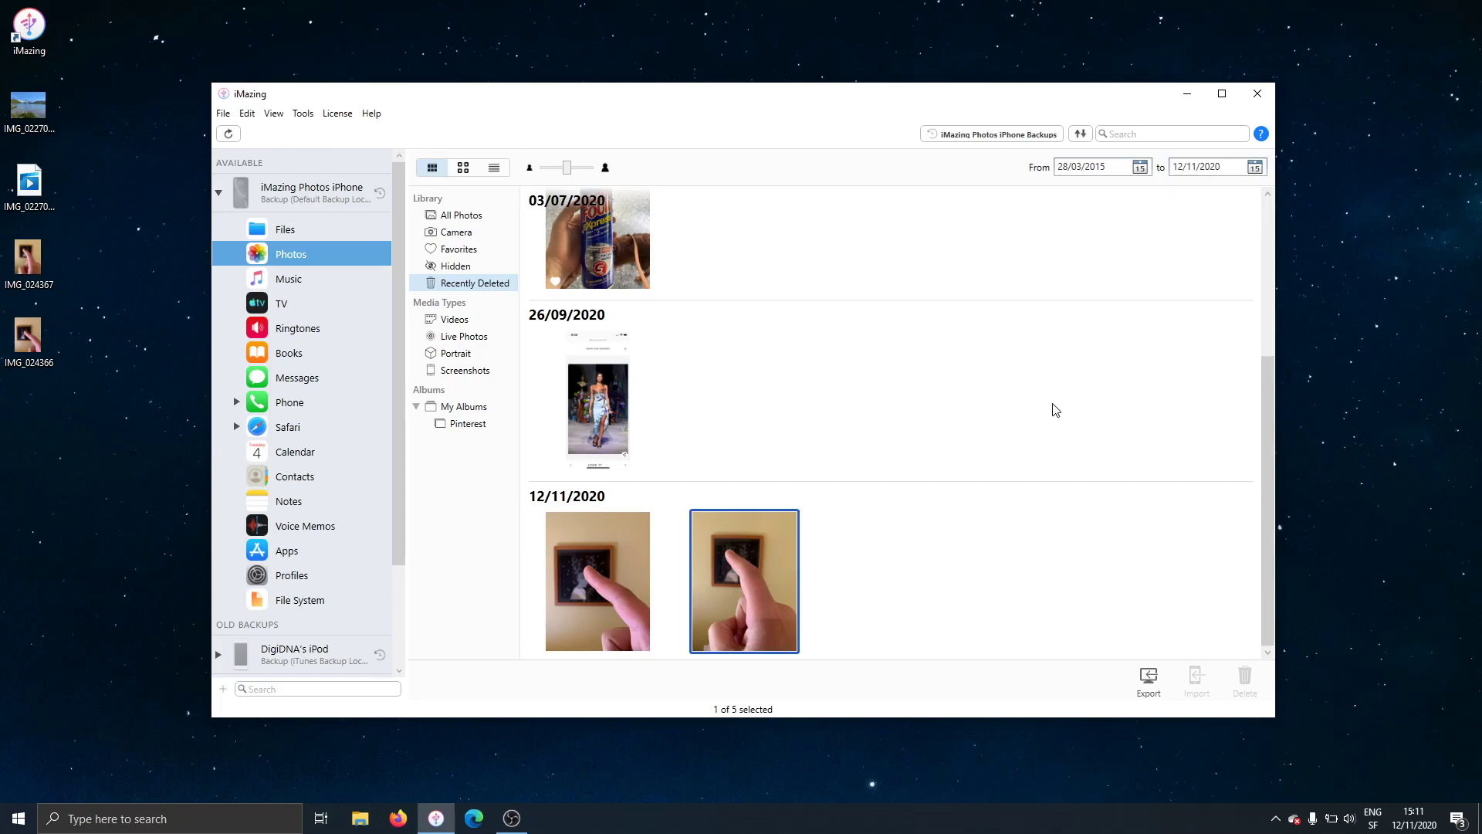
click(481, 216)
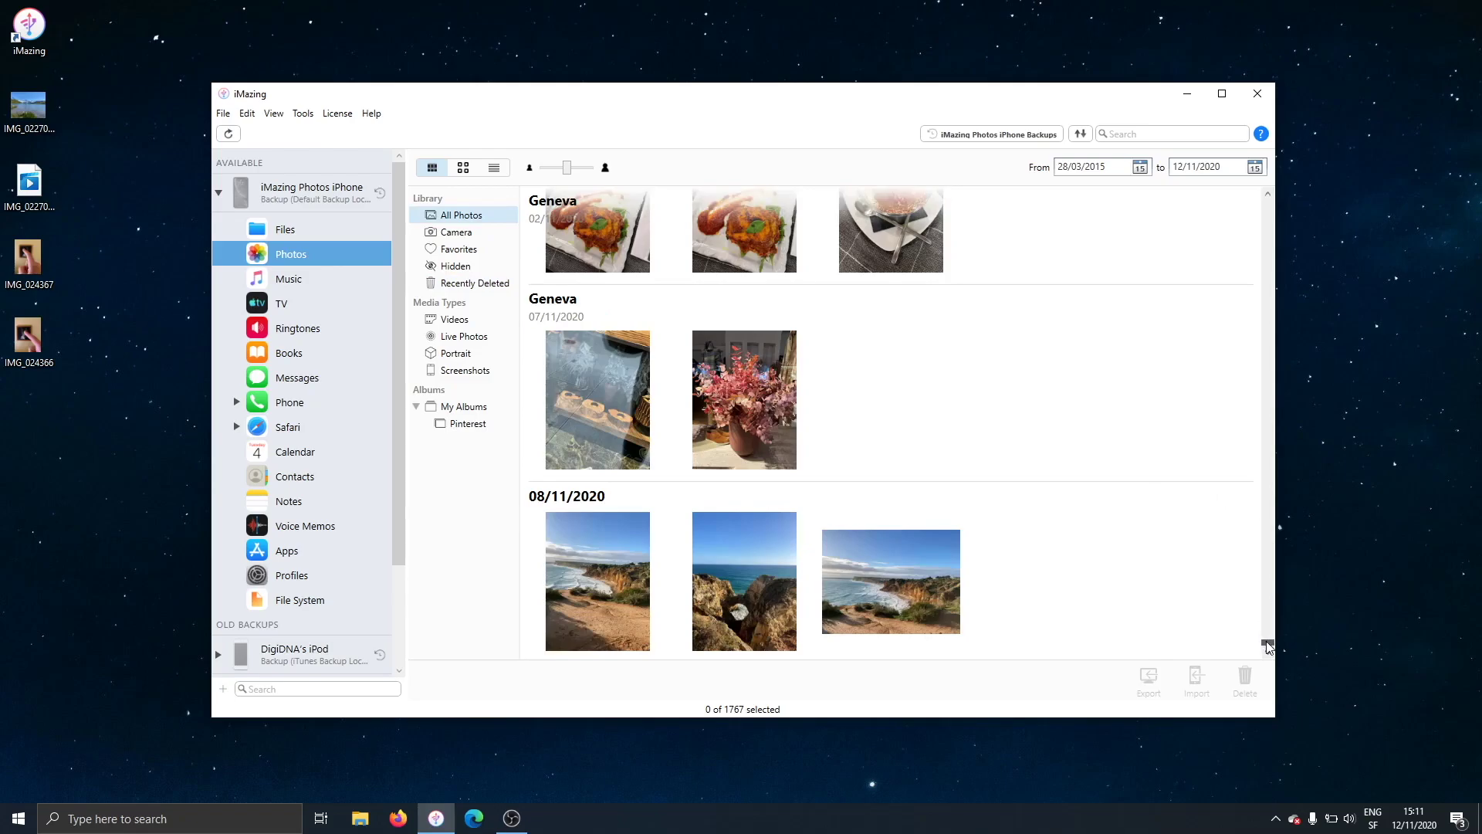
- Open the 03/05/2020 dinner plate photo IMG_019510.JPG and preview it full screen
drag(1266, 641, 1267, 546)
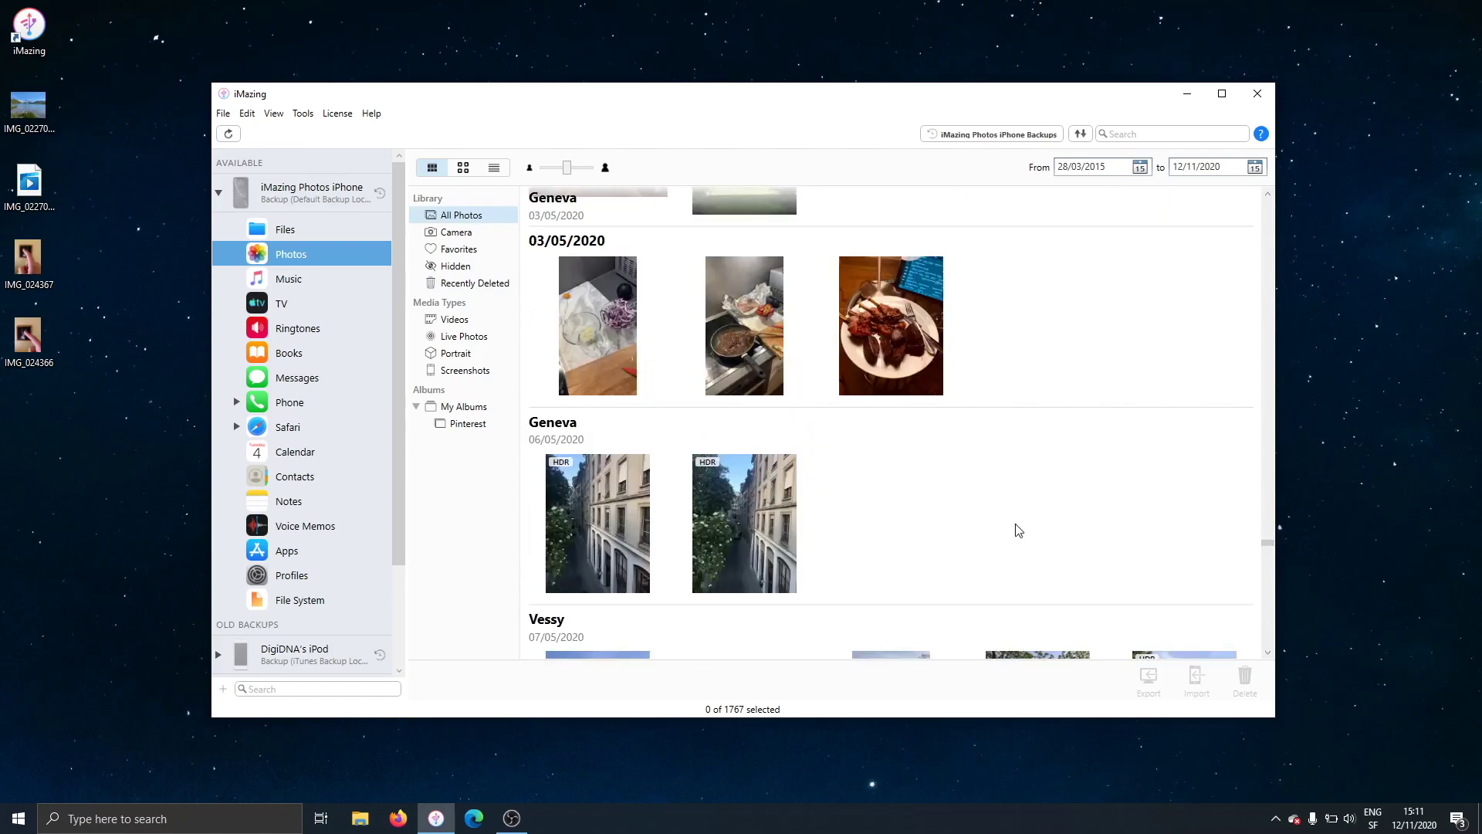
double_click(907, 384)
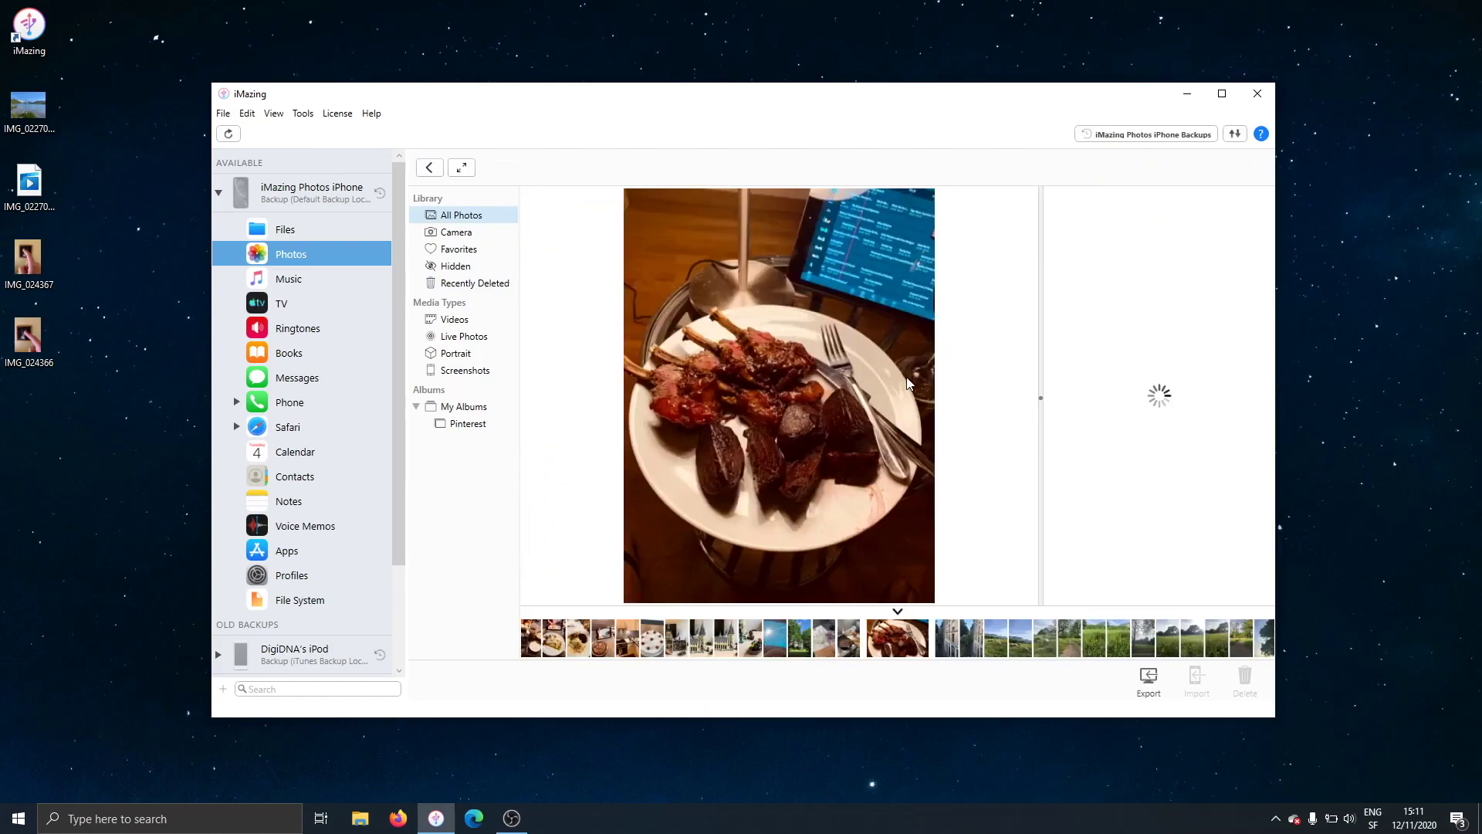
click(812, 387)
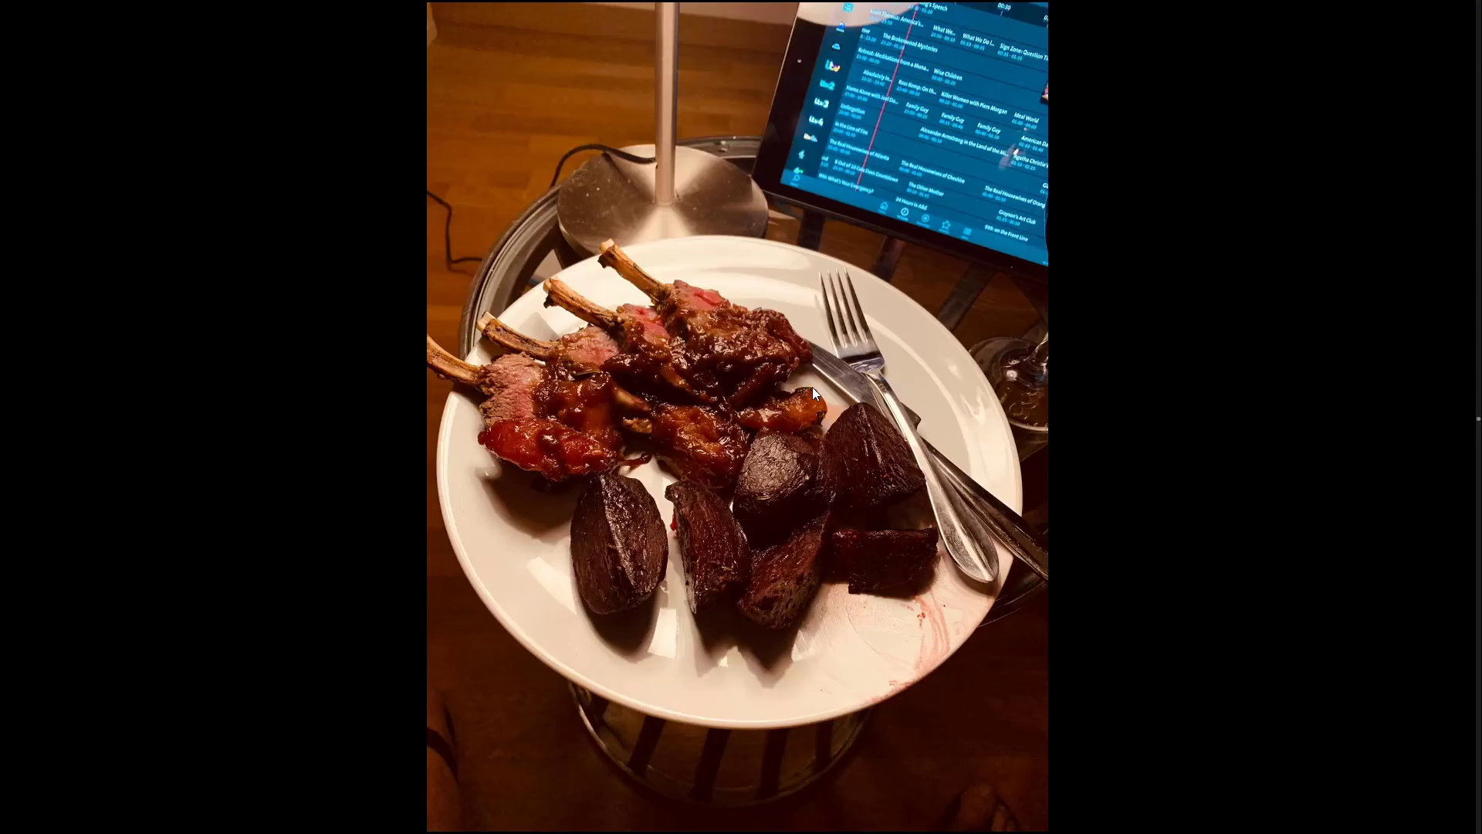
click(719, 386)
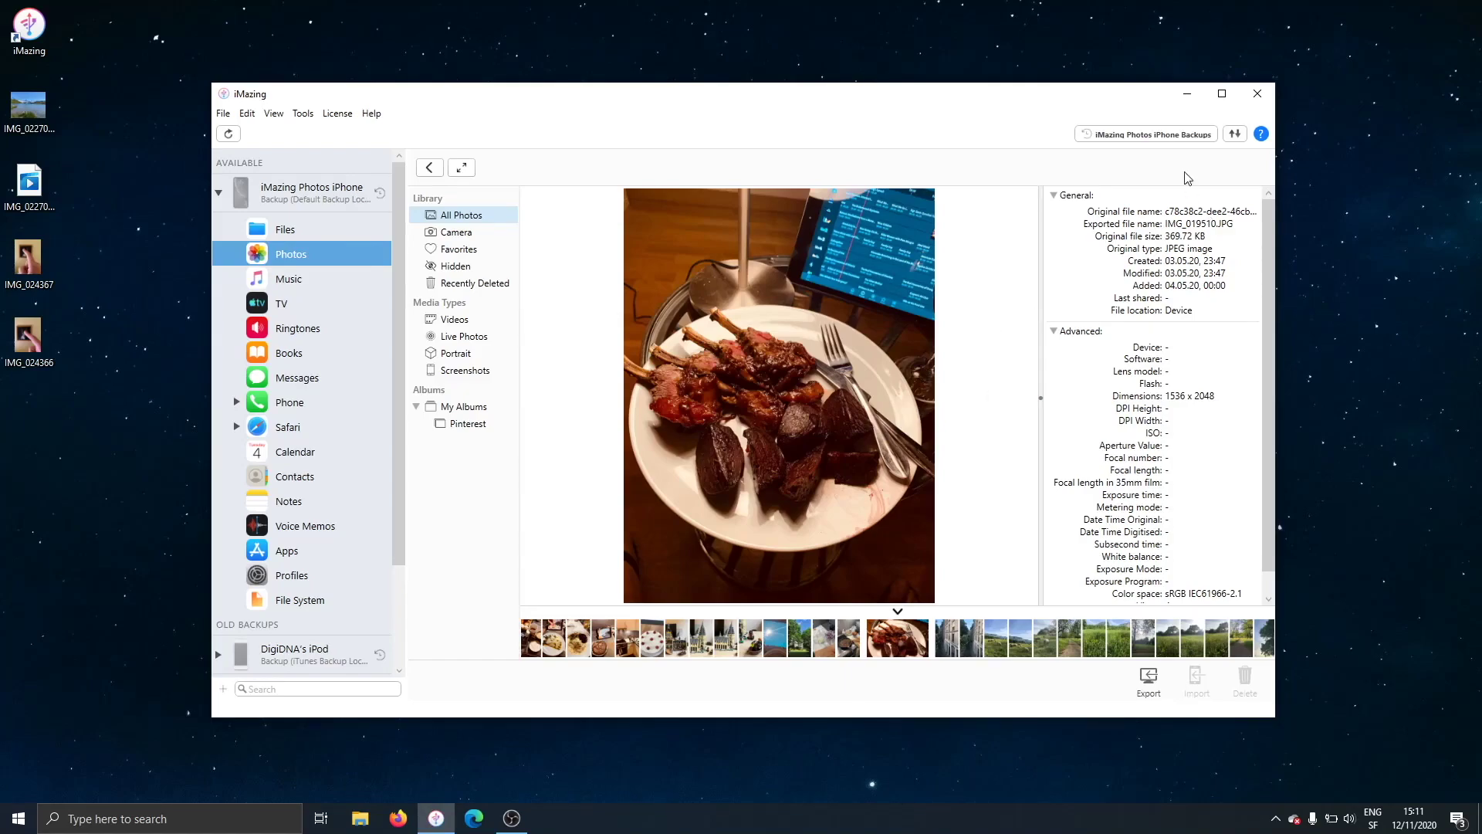
- Read the online iMazing Photos guide down to its Navigation and Full Screen Mode sections
click(1261, 136)
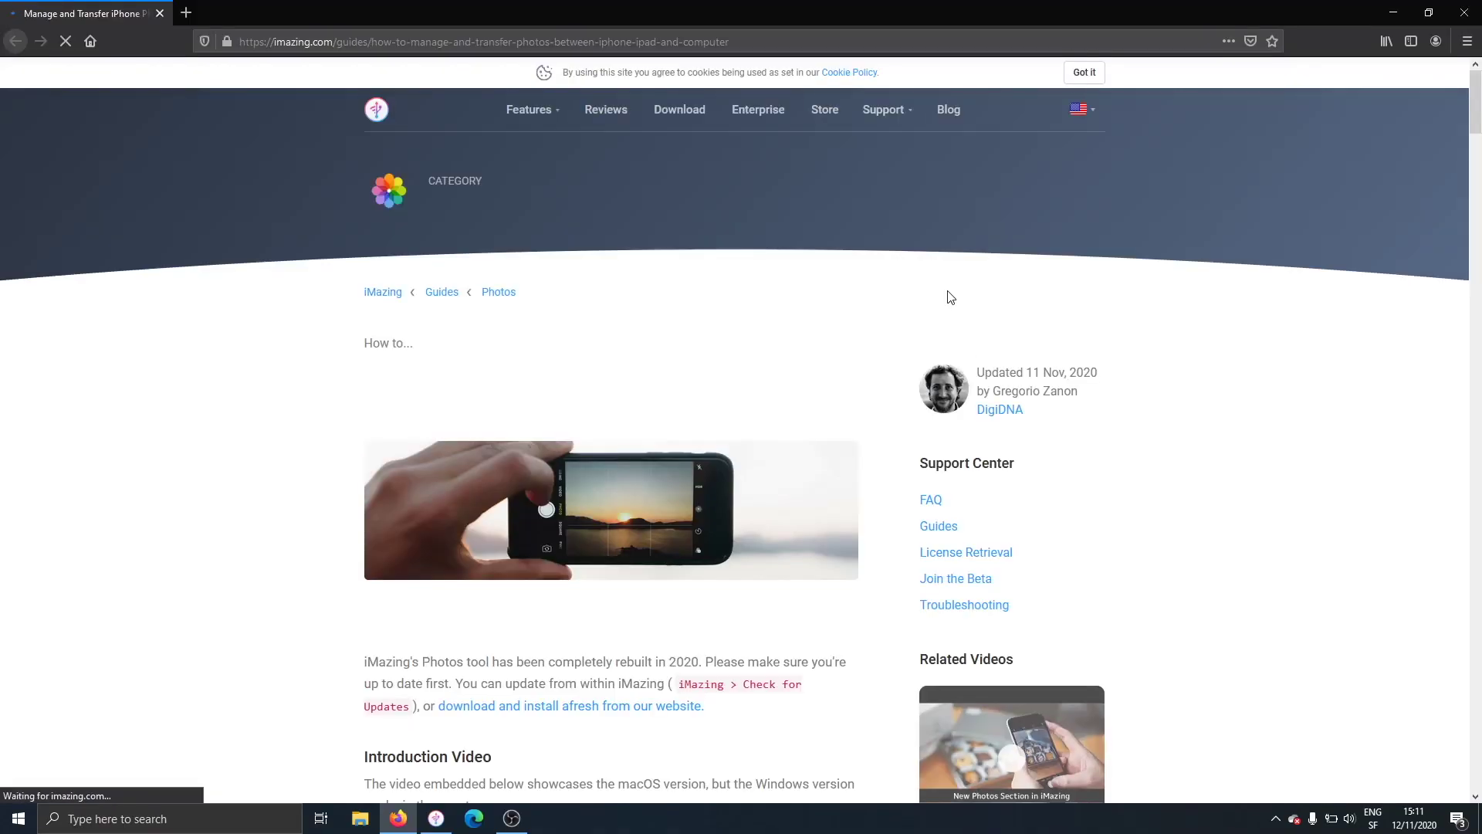
scroll(891, 301, down, 8)
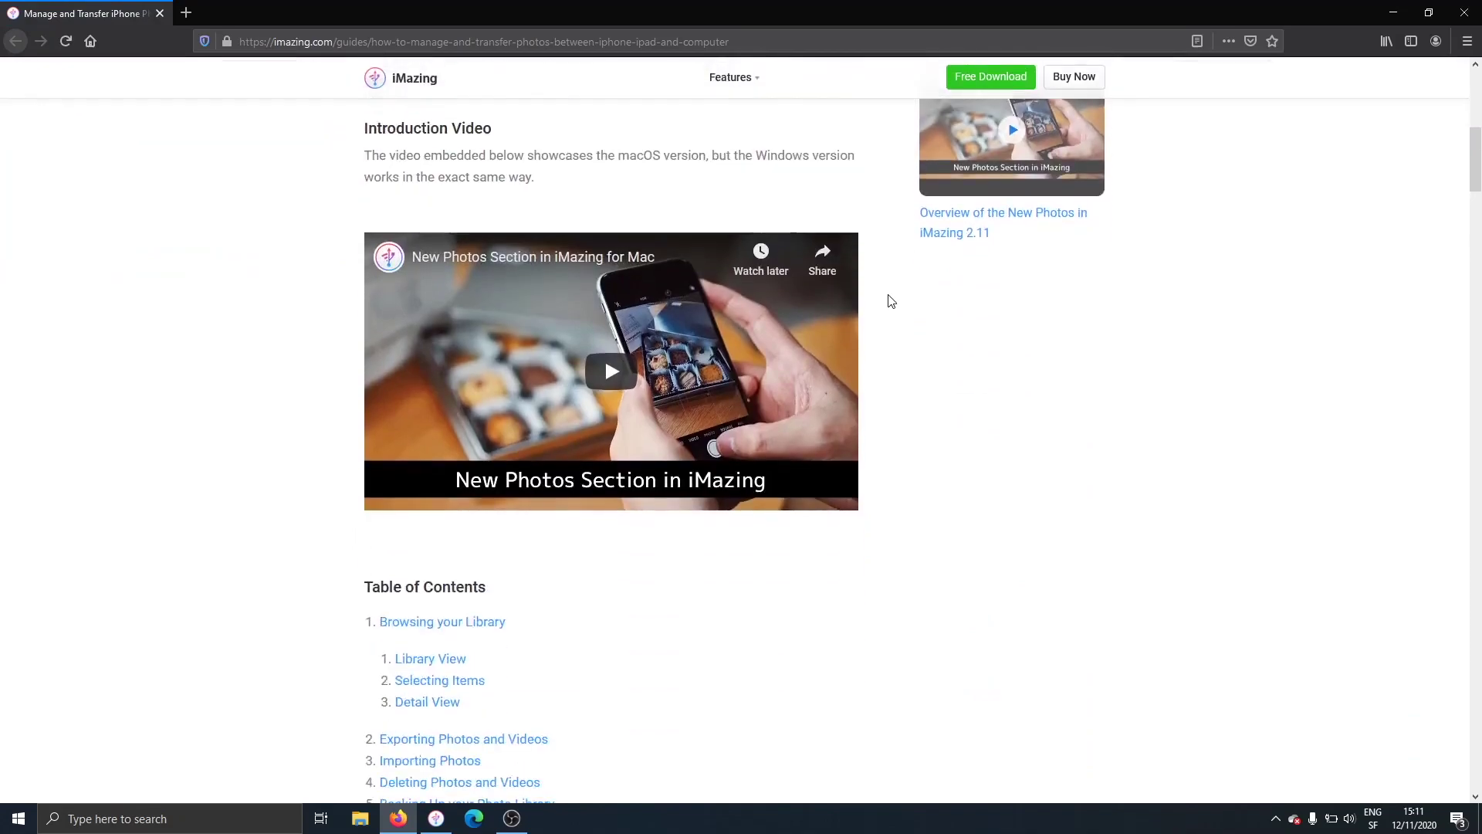
scroll(891, 301, down, 15)
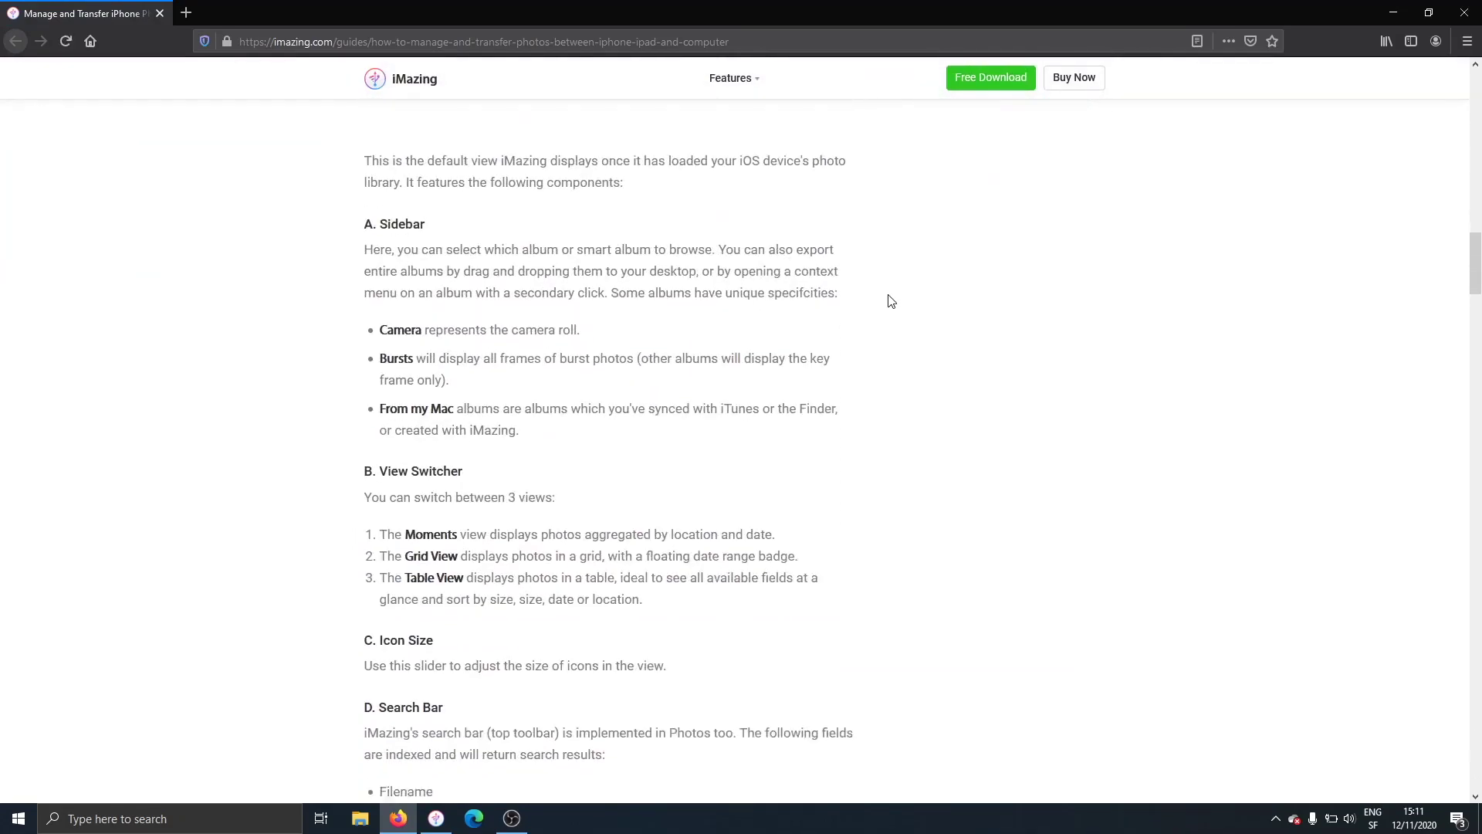
scroll(891, 301, down, 20)
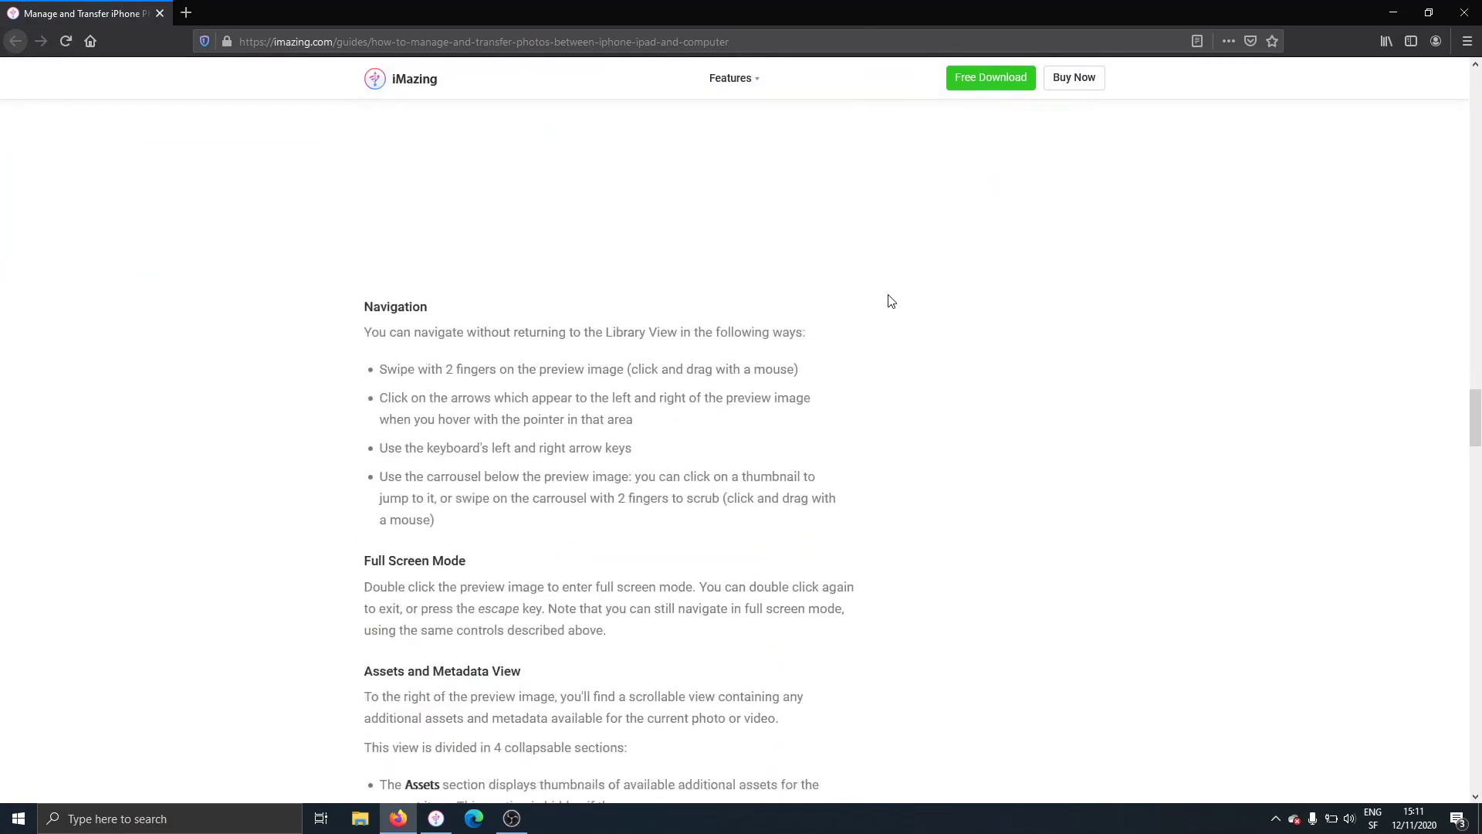